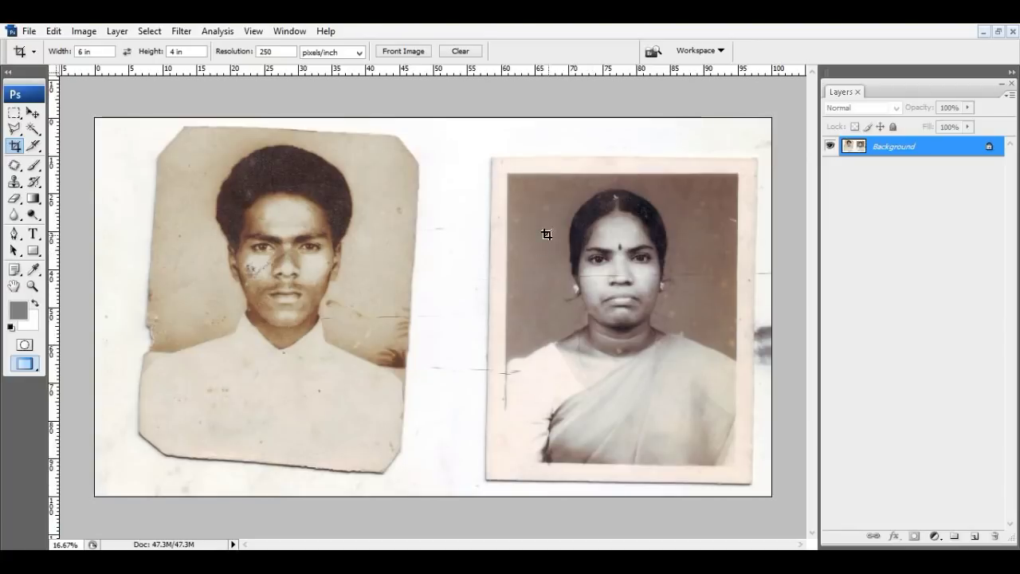
# Cut the woman's photo from the scan and paste it into its own floating document
pyautogui.press('p')
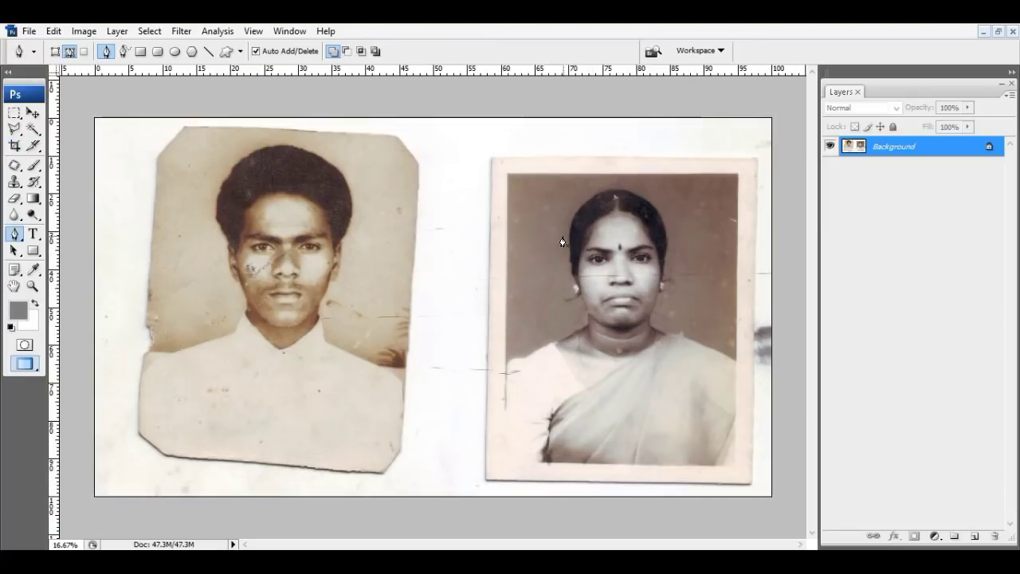
pyautogui.press('m')
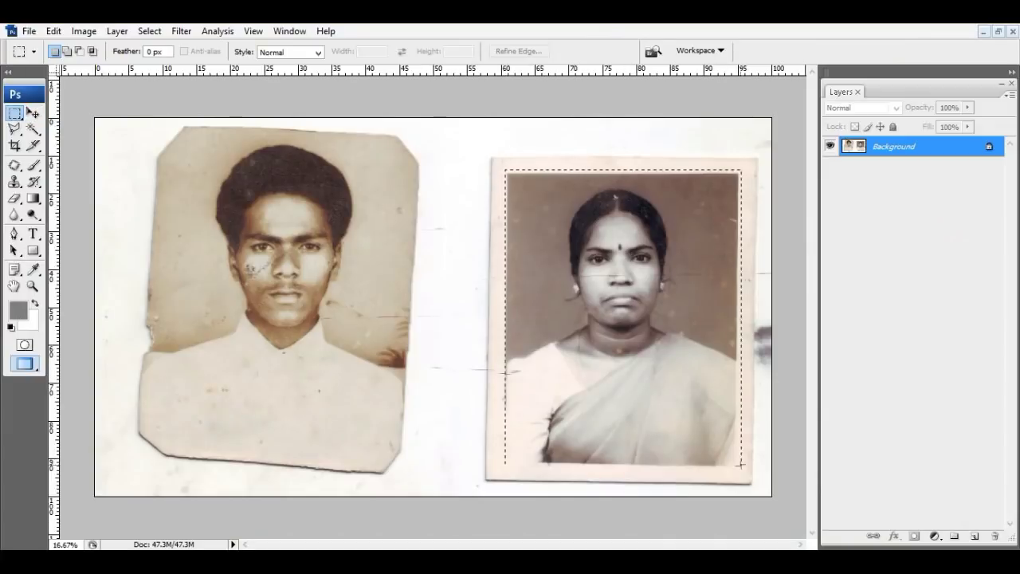
pyautogui.hotkey('ctrl', 'x')
pyautogui.hotkey('ctrl', 'n')
pyautogui.press('Return')
pyautogui.hotkey('ctrl', 'v')
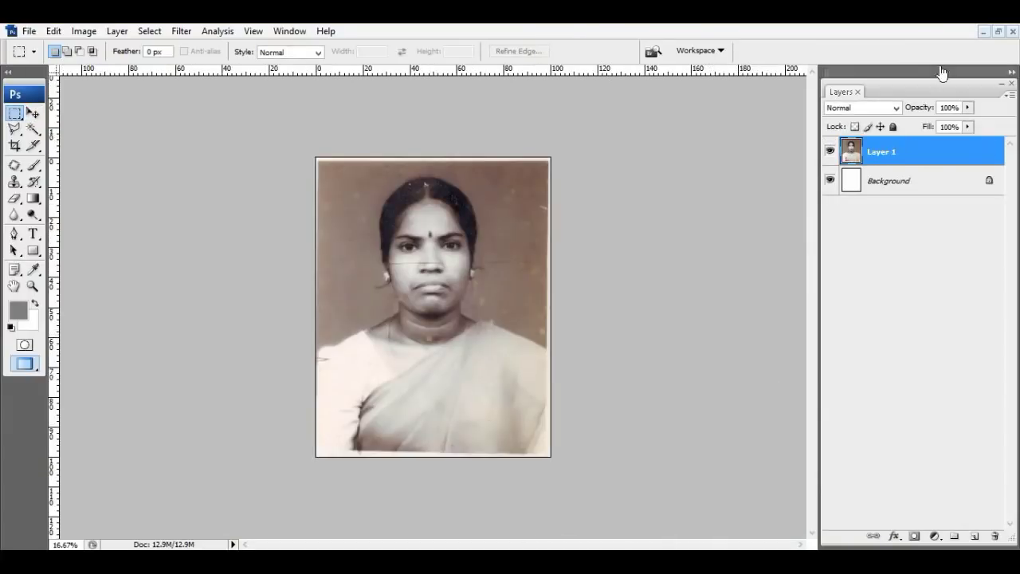
pyautogui.click(998, 31)
pyautogui.moveTo(185, 76); pyautogui.dragTo(505, 149)
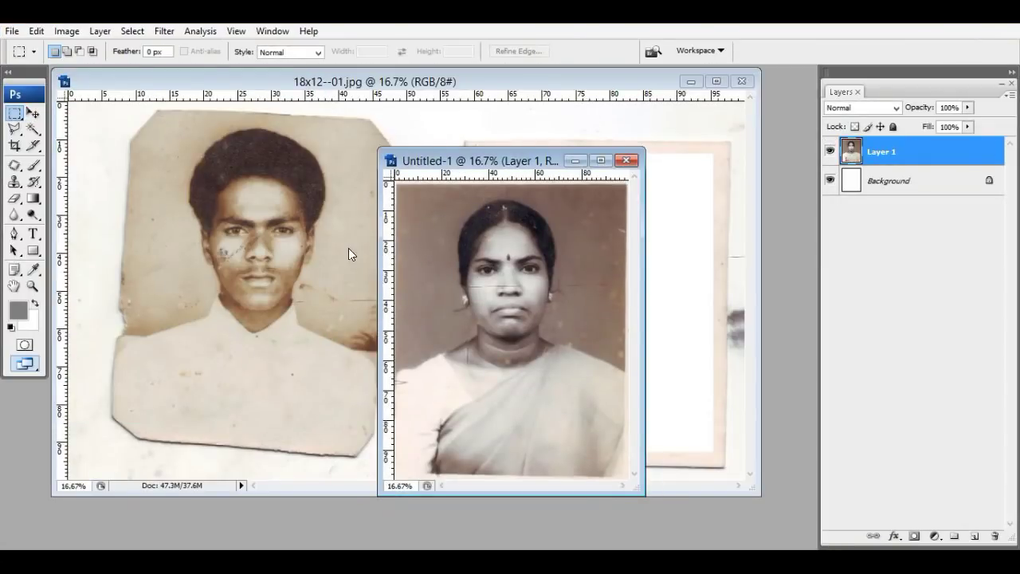
# Create a new 12 x 10 inch document
pyautogui.hotkey('ctrl', 'n')
pyautogui.click(550, 203)
pyautogui.click(526, 225)
pyautogui.write('12')
pyautogui.press('Tab')
pyautogui.write('10')
pyautogui.press('Return')
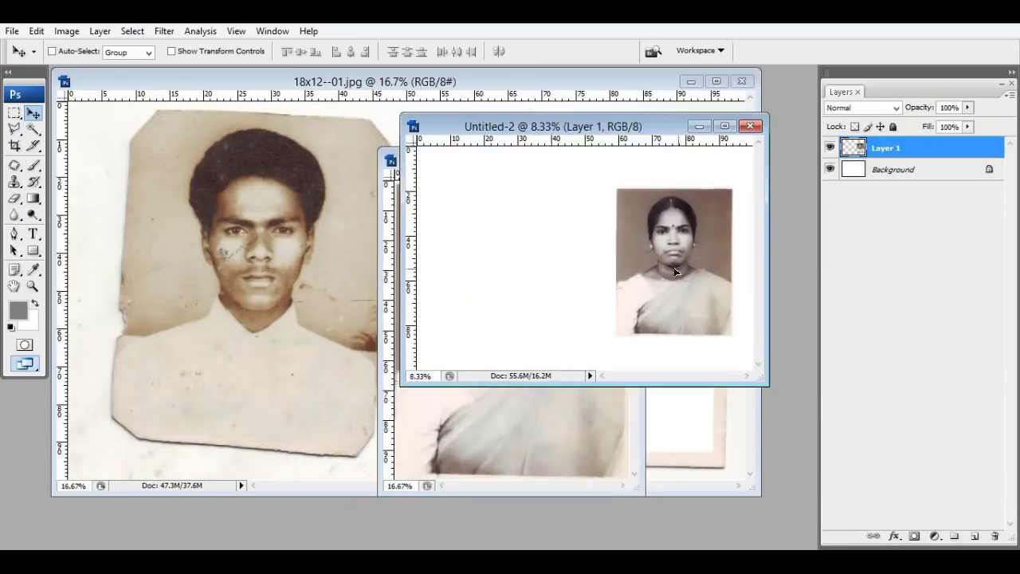
# Clear the cut photo area and rotate the man's photo to straighten it
pyautogui.press('m')
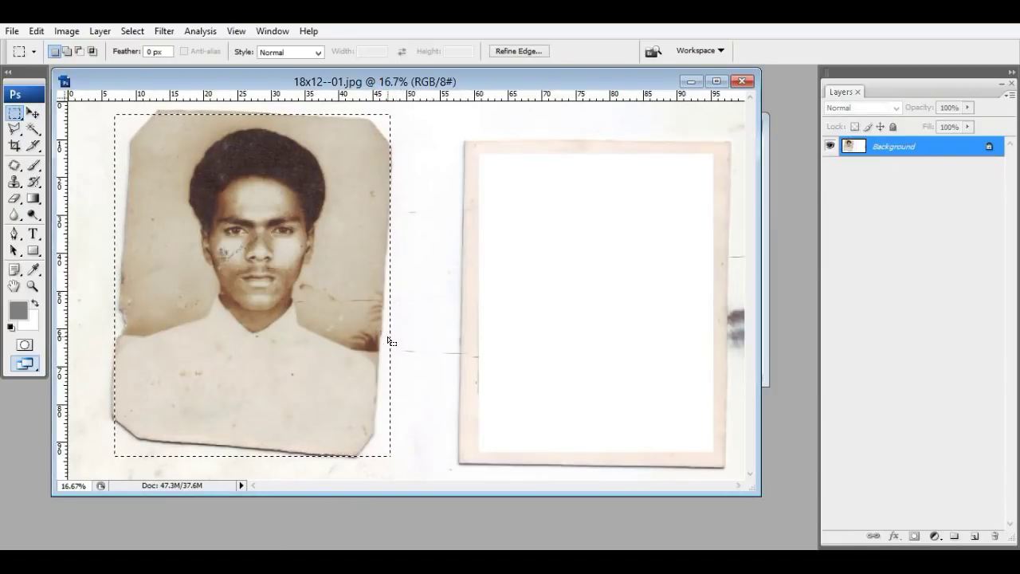
pyautogui.hotkey('ctrl', 'x')
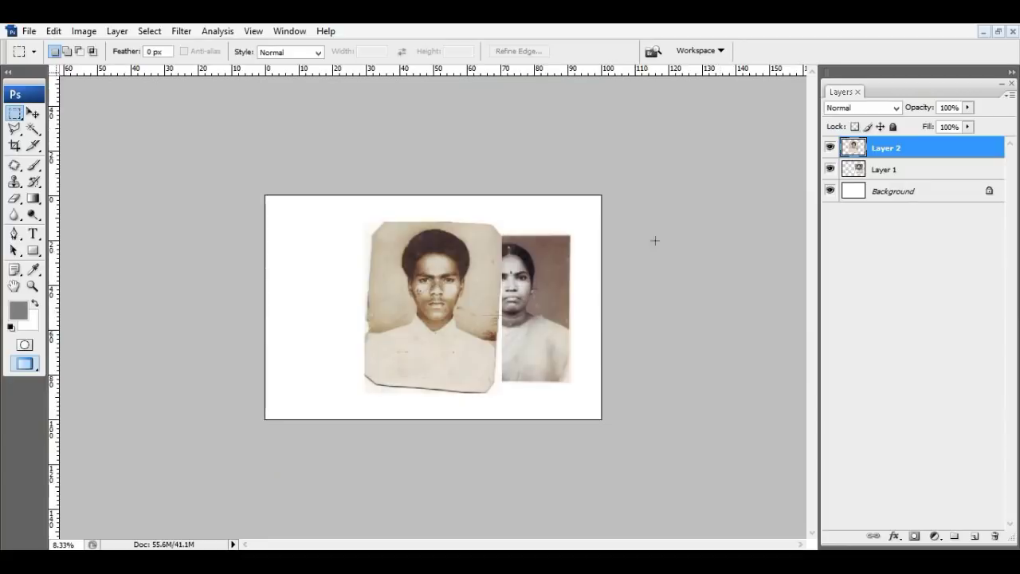
pyautogui.moveTo(360, 288); pyautogui.dragTo(429, 205)
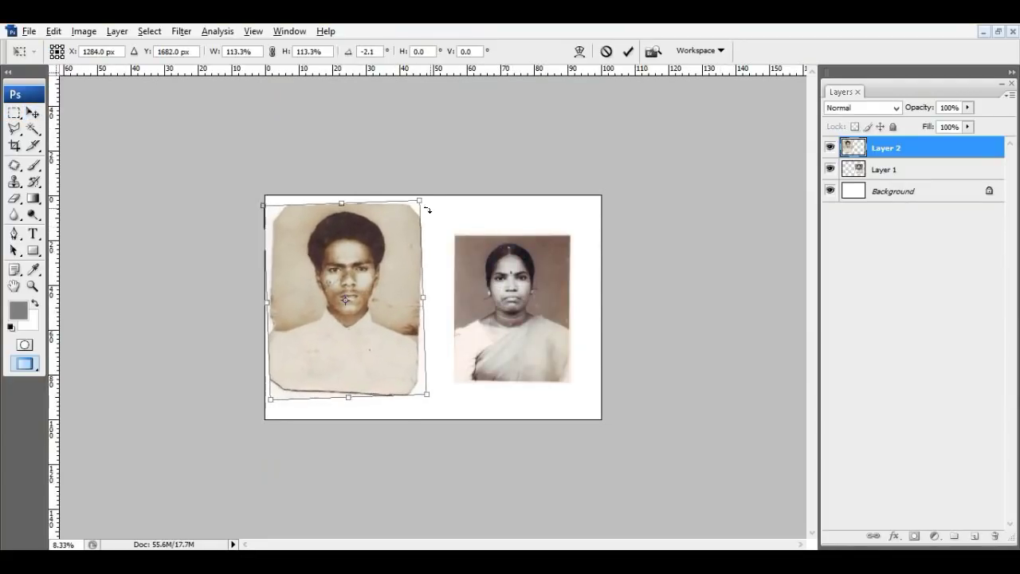
pyautogui.press('Return')
# Enlarge and rotate the woman's photo layer with Free Transform to straighten it
pyautogui.hotkey('ctrl', '+')
pyautogui.hotkey('alt', '[')
pyautogui.hotkey('ctrl', 't')
pyautogui.moveTo(638, 198)
pyautogui.mouseDown()
pyautogui.moveTo(753, 125)
pyautogui.moveTo(724, 167)
pyautogui.mouseUp()
pyautogui.press('Return')
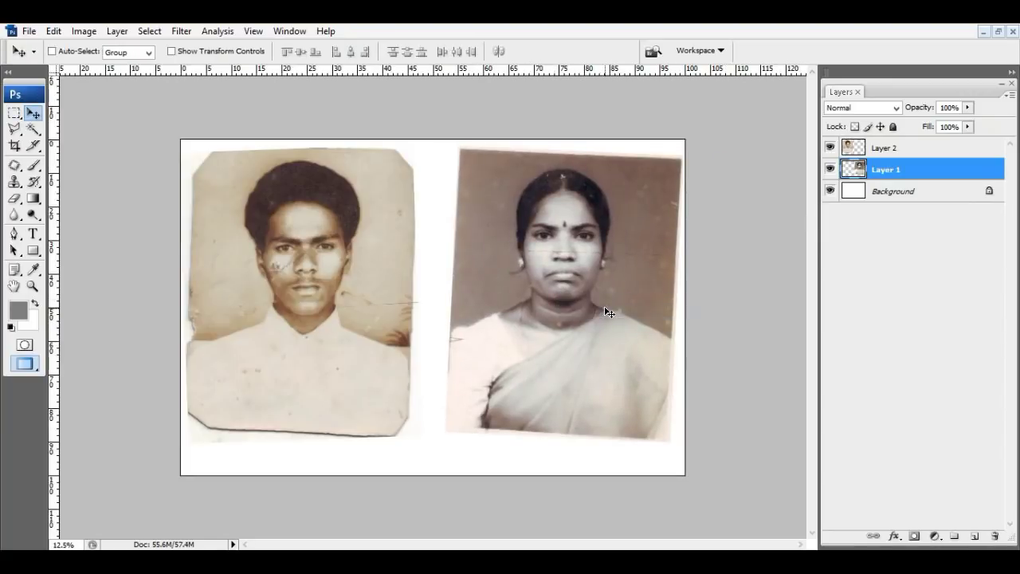
pyautogui.hotkey('ctrl', '+')
# Apply Levels to the man's photo, setting the black point with the eyedropper
pyautogui.keyDown('ctrl'); pyautogui.click(367, 291); pyautogui.keyUp('ctrl')
pyautogui.hotkey('ctrl', '+')
pyautogui.hotkey('ctrl', 'l')
pyautogui.click(375, 210)
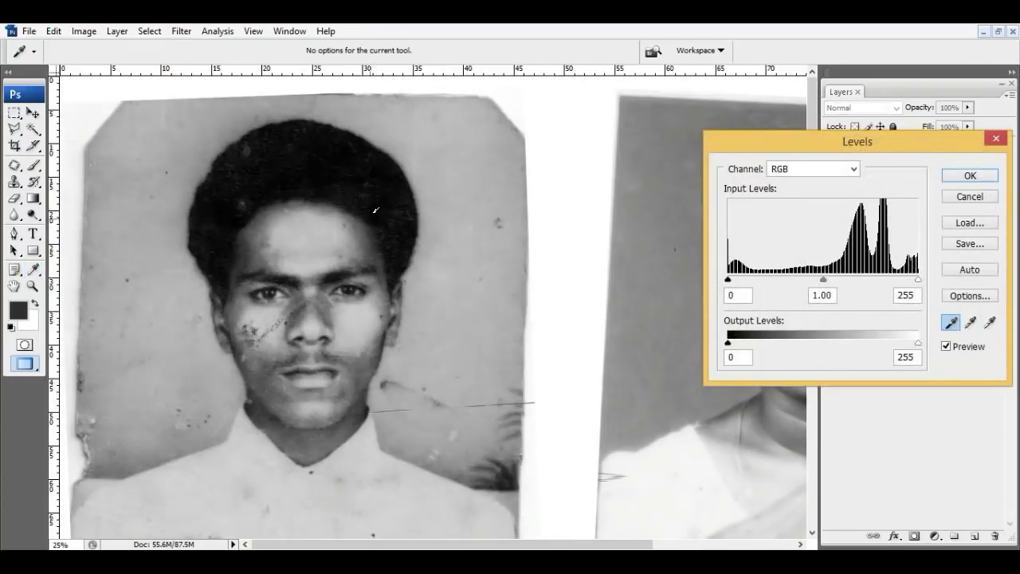
pyautogui.press('Return')
# Apply Levels twice to the woman's photo layer and zoom out to both portraits
pyautogui.hscroll(5, 562, 230)
pyautogui.rightClick(562, 231)
pyautogui.click(581, 234)
pyautogui.hotkey('ctrl', 'l')
pyautogui.press('Return')
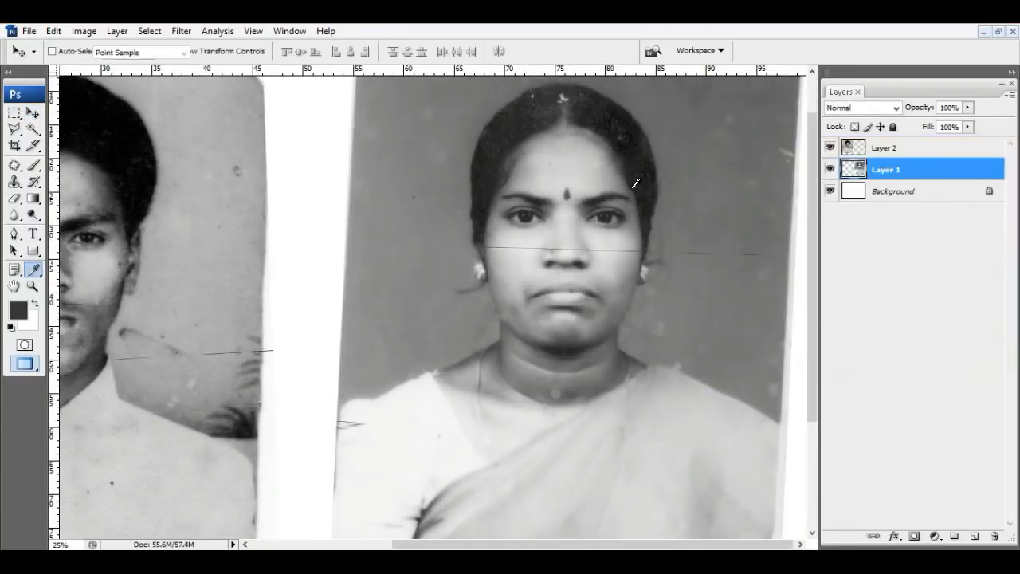
pyautogui.hotkey('ctrl', 'l')
pyautogui.press('Return')
pyautogui.press('v')
pyautogui.hotkey('ctrl', '-')
pyautogui.hotkey('ctrl', '-')
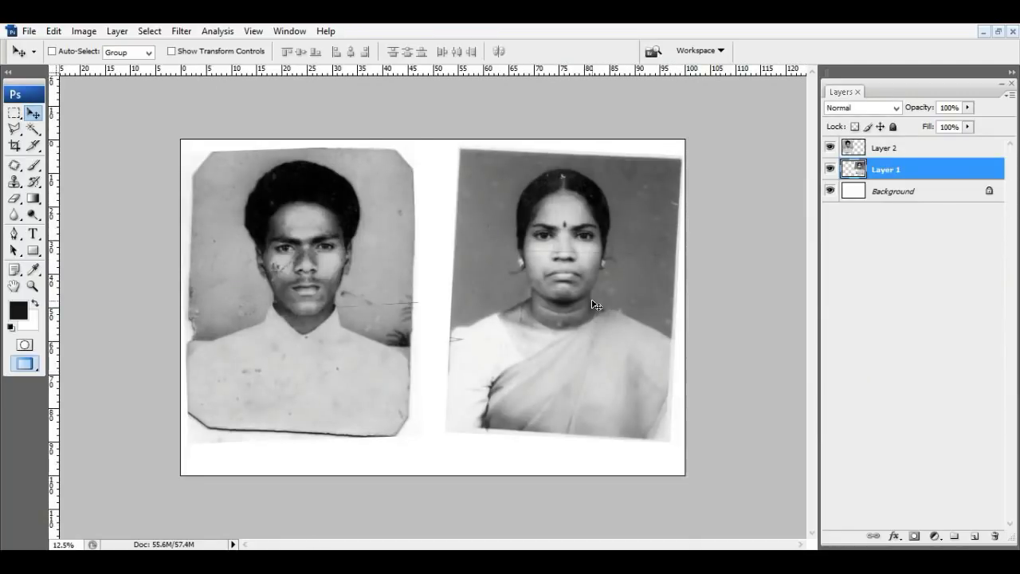
pyautogui.press('c')
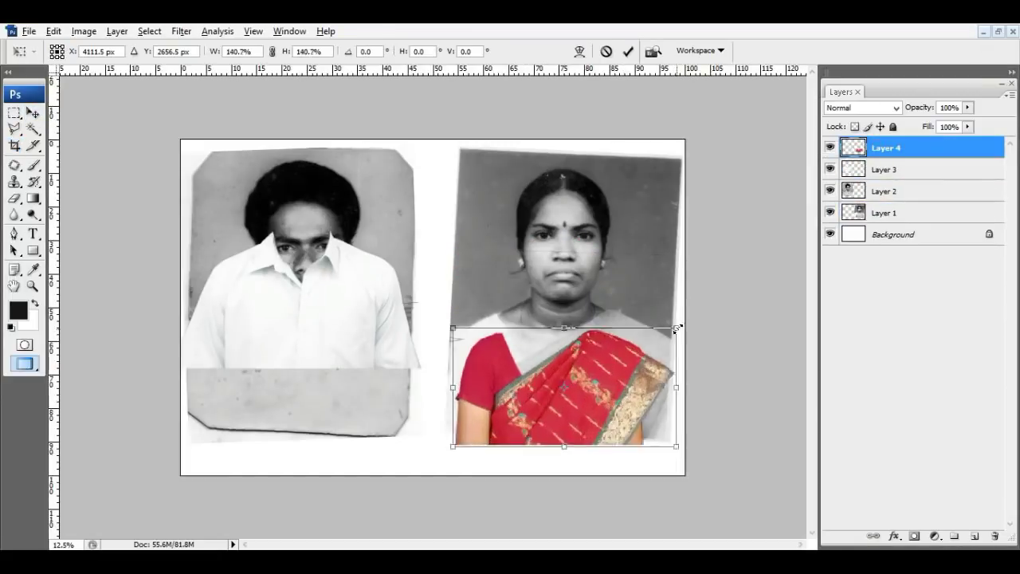
# Enlarge and position the red saree over the woman's body
pyautogui.moveTo(677, 328); pyautogui.dragTo(713, 312)
pyautogui.moveTo(614, 343)
pyautogui.mouseDown()
pyautogui.moveTo(627, 353)
pyautogui.moveTo(611, 371)
pyautogui.mouseUp()
pyautogui.press('Return')
pyautogui.press('m')
pyautogui.hotkey('ctrl', 't')
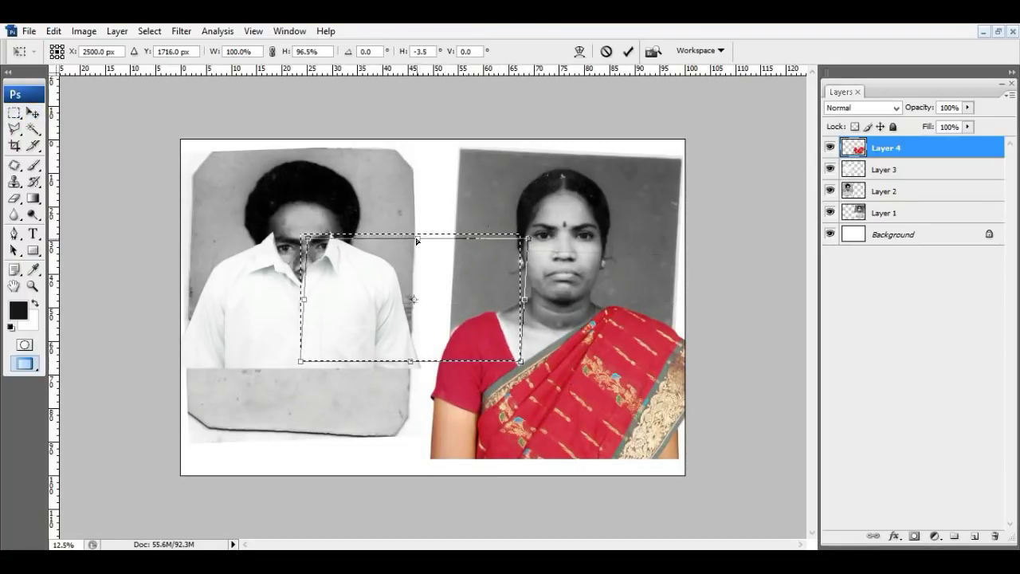
pyautogui.press('Escape')
pyautogui.hotkey('ctrl', 'd')
pyautogui.press('c')
# Scale and move the woman's photo together with her saree
pyautogui.keyDown('ctrl'); pyautogui.click(885, 213); pyautogui.keyUp('ctrl')
pyautogui.hotkey('ctrl', 't')
pyautogui.moveTo(628, 303); pyautogui.dragTo(741, 160)
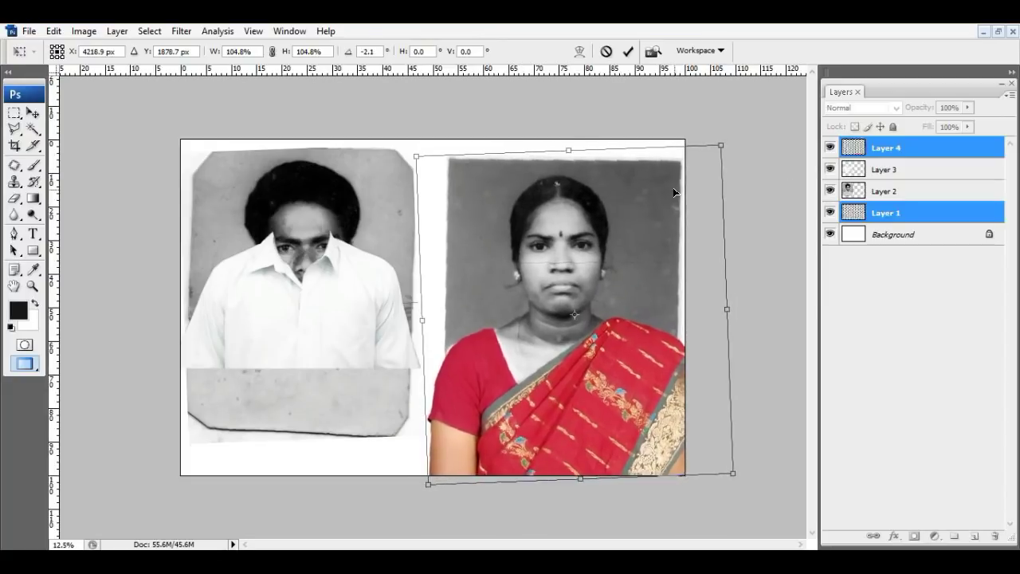
pyautogui.press('Return')
# Scale and shift the white shirt layer to fit the man's body
pyautogui.press('v')
pyautogui.rightClick(343, 290)
pyautogui.click(363, 297)
pyautogui.hotkey('ctrl', 't')
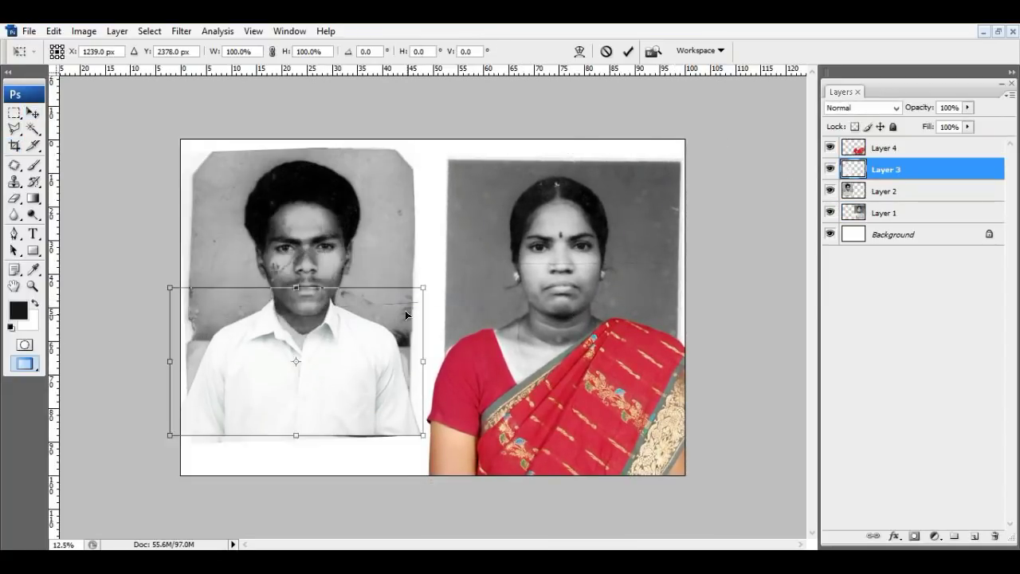
pyautogui.moveTo(421, 433); pyautogui.dragTo(446, 443)
pyautogui.moveTo(394, 311); pyautogui.dragTo(402, 318)
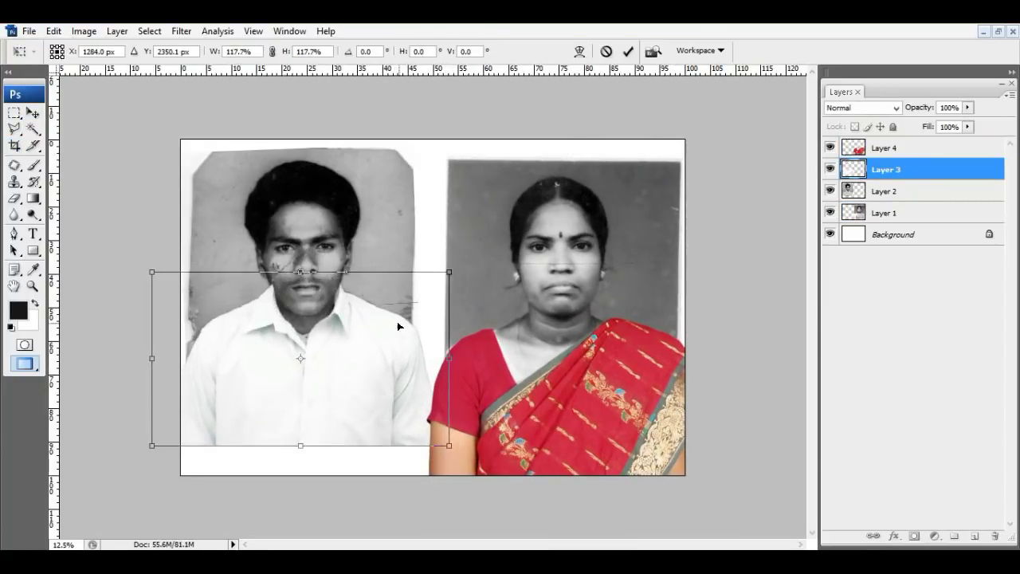
pyautogui.press('Return')
# Resize and tilt the man's photo layer
pyautogui.hotkey('ctrl', '+')
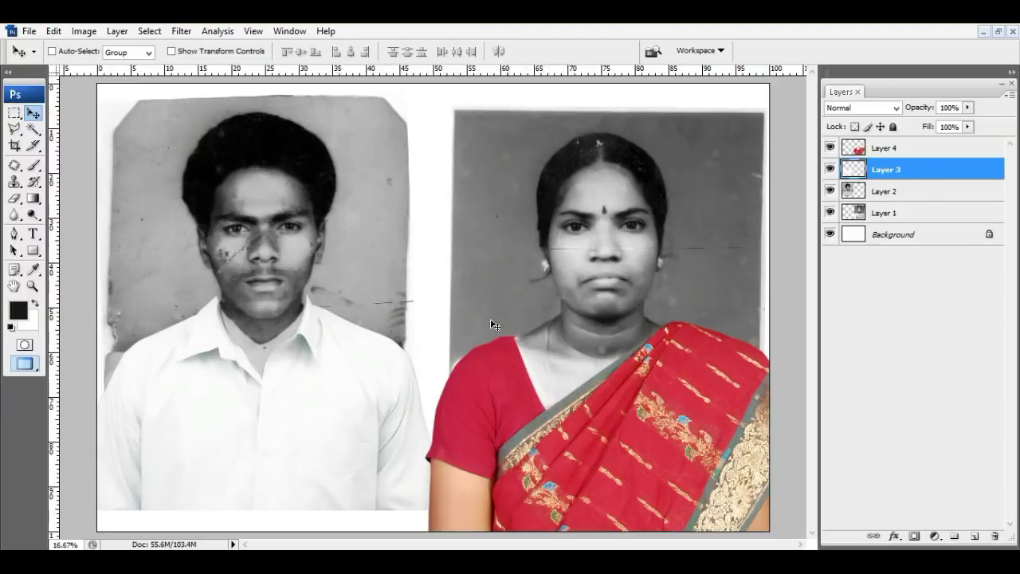
pyautogui.keyDown('ctrl'); pyautogui.click(421, 226); pyautogui.keyUp('ctrl')
pyautogui.hotkey('ctrl', 't')
pyautogui.moveTo(431, 80); pyautogui.dragTo(384, 135)
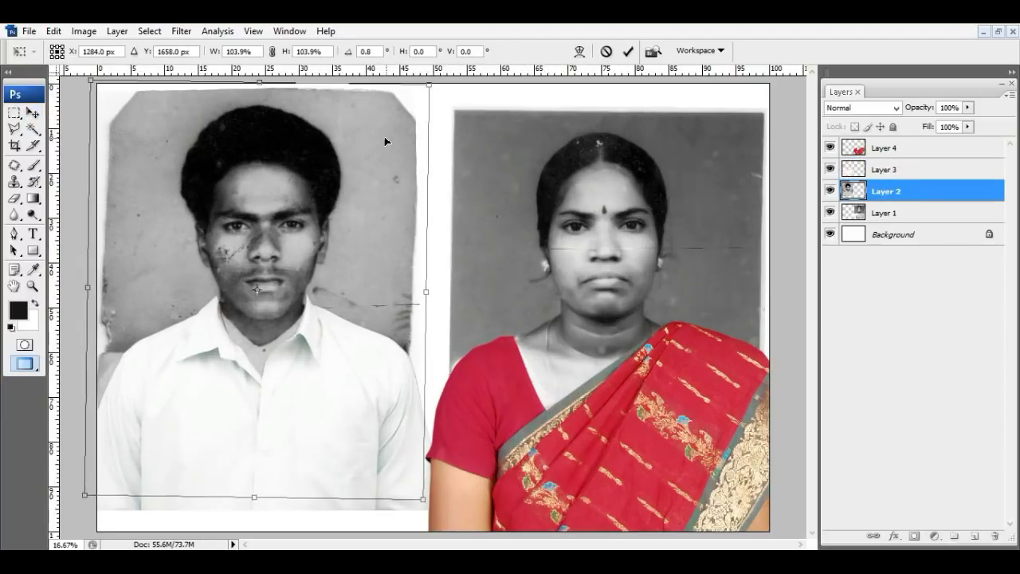
pyautogui.moveTo(429, 80); pyautogui.dragTo(438, 77)
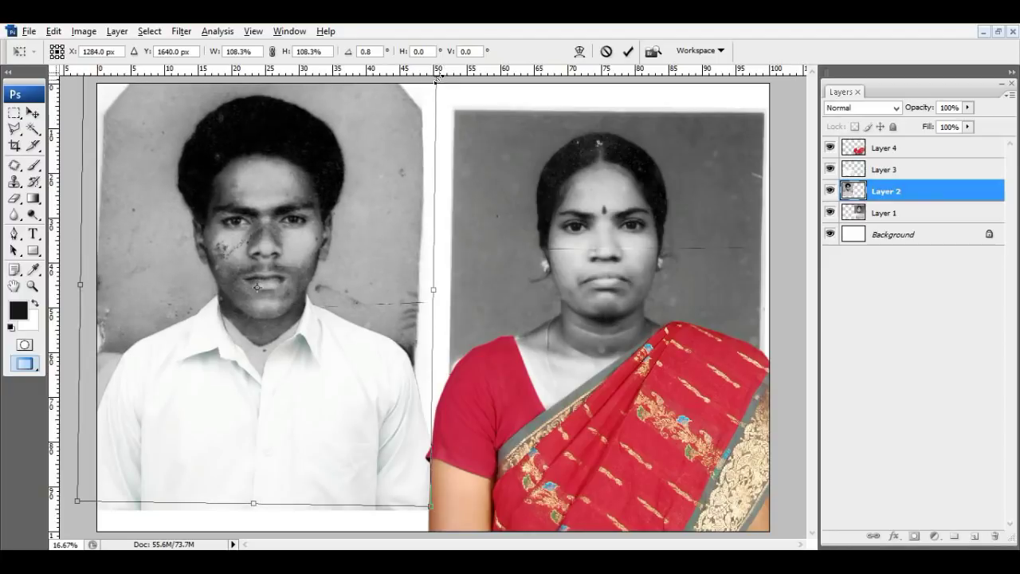
pyautogui.press('Return')
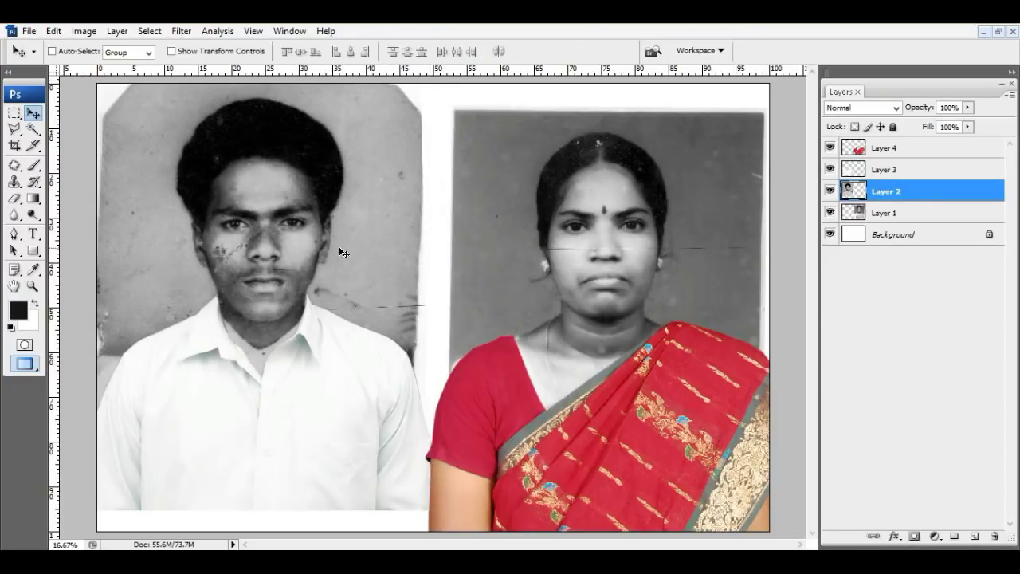
# Resize the man's photo together with his shirt
pyautogui.keyDown('shift'); pyautogui.click(885, 170); pyautogui.keyUp('shift')
pyautogui.hotkey('ctrl', 't')
pyautogui.moveTo(455, 81); pyautogui.dragTo(475, 79)
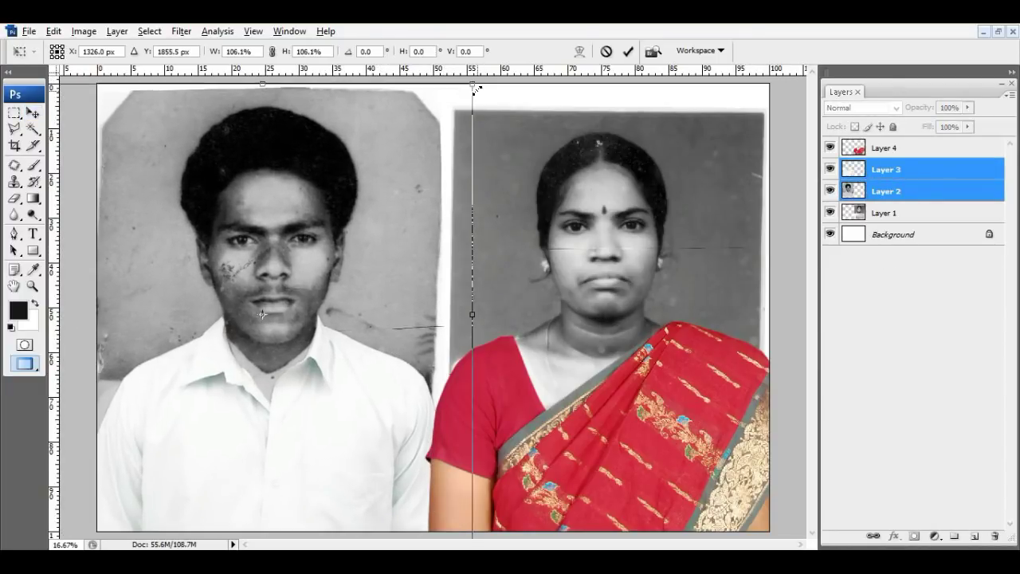
pyautogui.hotkey('ctrl', '-')
pyautogui.moveTo(468, 130); pyautogui.dragTo(459, 131)
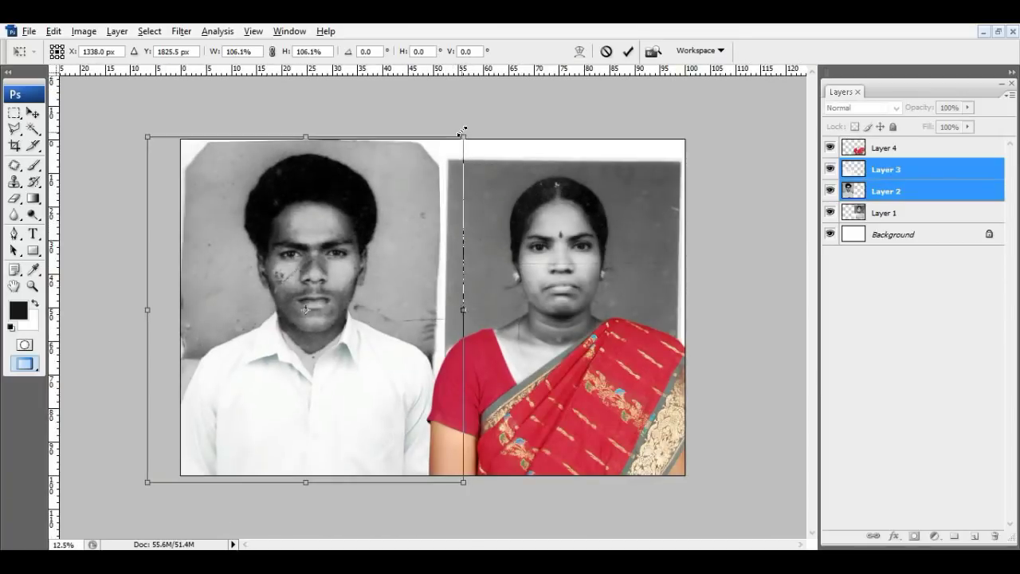
pyautogui.press('Return')
# Stretch the shirt's right and left sides to fill out the man's shoulders
pyautogui.rightClick(365, 375)
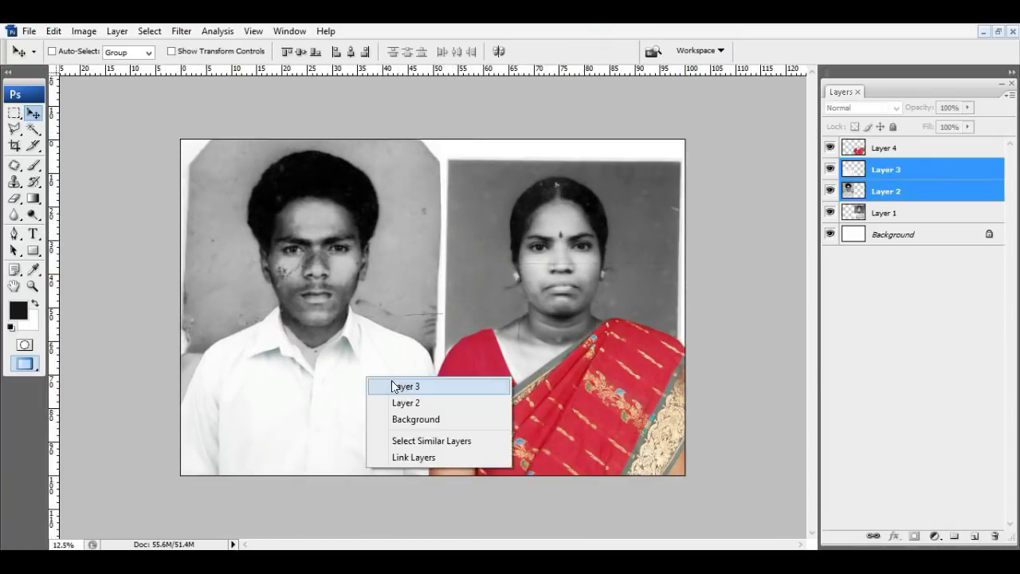
pyautogui.click(401, 387)
pyautogui.press('m')
pyautogui.moveTo(351, 266); pyautogui.dragTo(558, 476)
pyautogui.hotkey('ctrl', 't')
pyautogui.moveTo(558, 368); pyautogui.dragTo(578, 369)
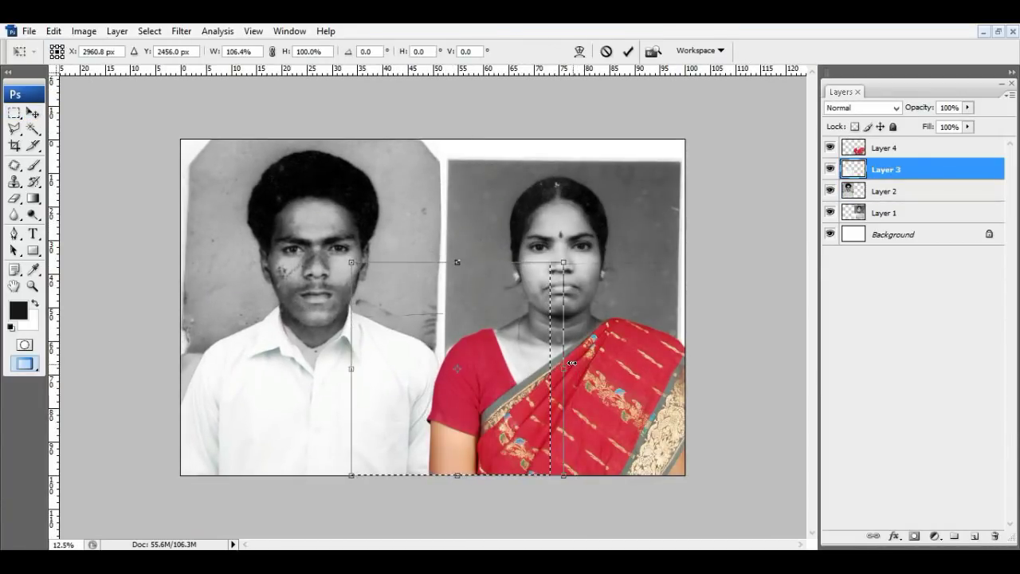
pyautogui.press('Return')
pyautogui.hotkey('ctrl', 'd')
pyautogui.hotkey('ctrl', 't')
pyautogui.moveTo(183, 323); pyautogui.dragTo(168, 335)
pyautogui.press('Return')
pyautogui.hotkey('ctrl', 'd')
# Shrink the saree slightly, then enlarge the woman and her saree together
pyautogui.press('v')
pyautogui.keyDown('ctrl'); pyautogui.click(571, 393); pyautogui.keyUp('ctrl')
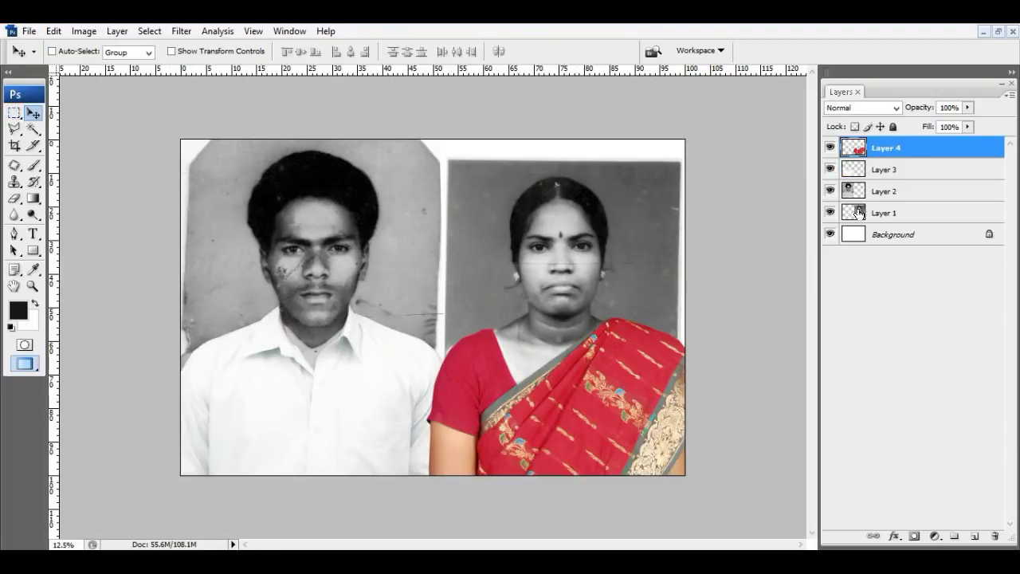
pyautogui.hotkey('ctrl', 't')
pyautogui.moveTo(731, 313); pyautogui.dragTo(723, 321)
pyautogui.press('Return')
pyautogui.keyDown('ctrl'); pyautogui.click(885, 213); pyautogui.keyUp('ctrl')
pyautogui.hotkey('ctrl', 't')
pyautogui.moveTo(727, 154); pyautogui.dragTo(734, 156)
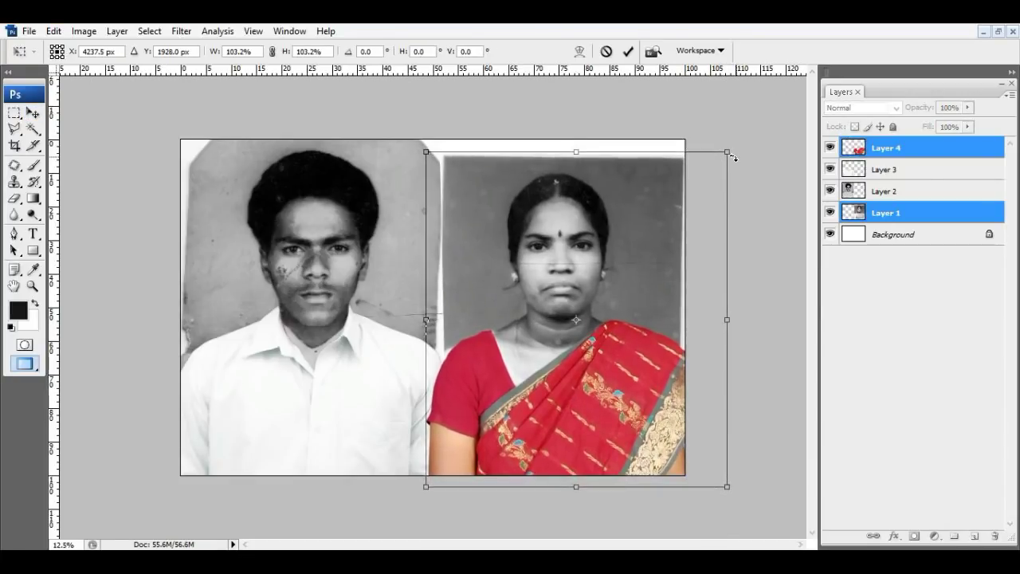
pyautogui.press('Return')
# Clone the man's neck tone over his shirt collar with the Clone Stamp
pyautogui.click(905, 192)
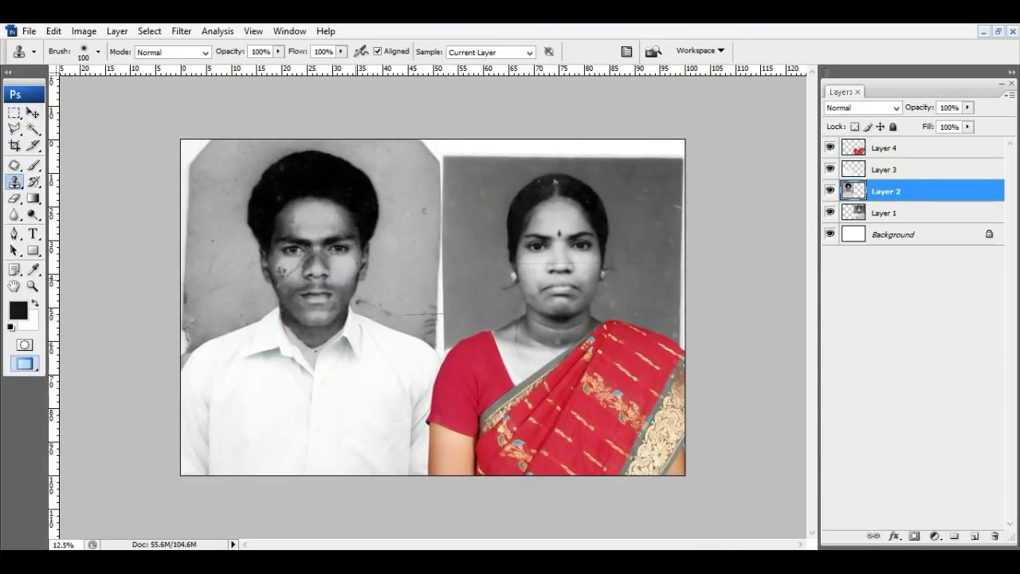
pyautogui.press('s')
pyautogui.scroll(2, 360, 285)
pyautogui.scroll(2, 438, 298)
pyautogui.moveTo(493, 384); pyautogui.dragTo(581, 414)
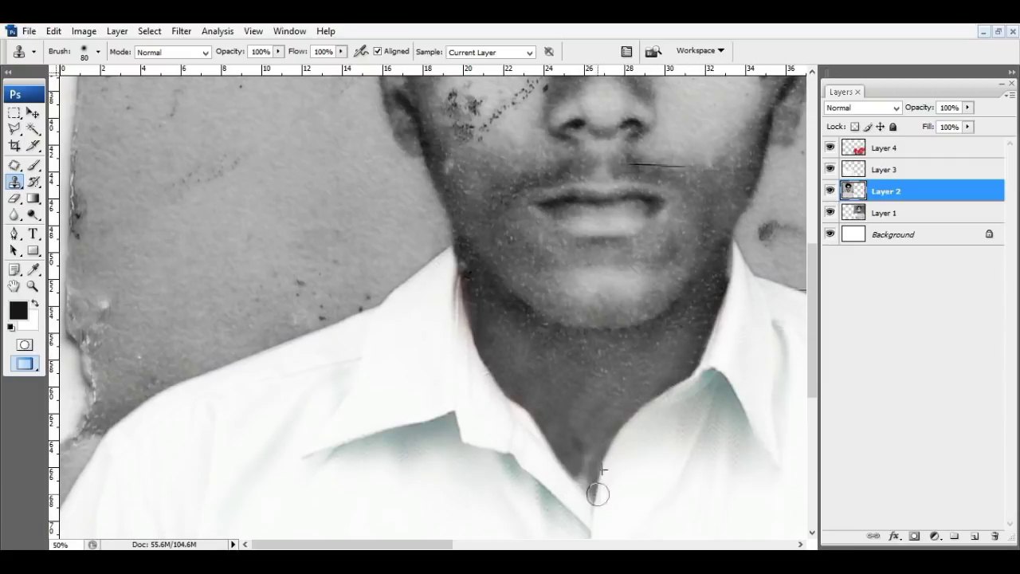
# Fit the whole photo on screen, then zoom in on the man's collar with the Pen tool
pyautogui.hotkey('ctrl', '0')
pyautogui.hotkey('ctrl', '-')
pyautogui.hotkey('ctrl', '+')
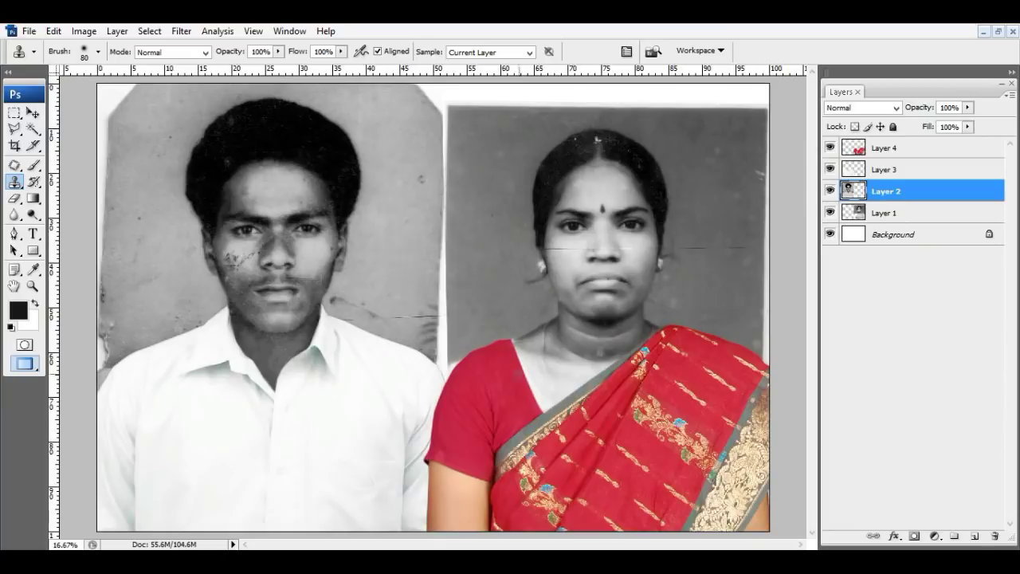
pyautogui.press('v')
pyautogui.hotkey('ctrl', '+')
pyautogui.hotkey('ctrl', '+')
pyautogui.hotkey('ctrl', '+')
pyautogui.hotkey('ctrl', '+')
pyautogui.press('p')
pyautogui.moveTo(438, 203); pyautogui.dragTo(489, 353)
pyautogui.hotkey('ctrl', '+')
pyautogui.hotkey('ctrl', '+')
# Trace and close a Pen path around the man's head and shirt
pyautogui.moveTo(586, 165); pyautogui.dragTo(594, 252)
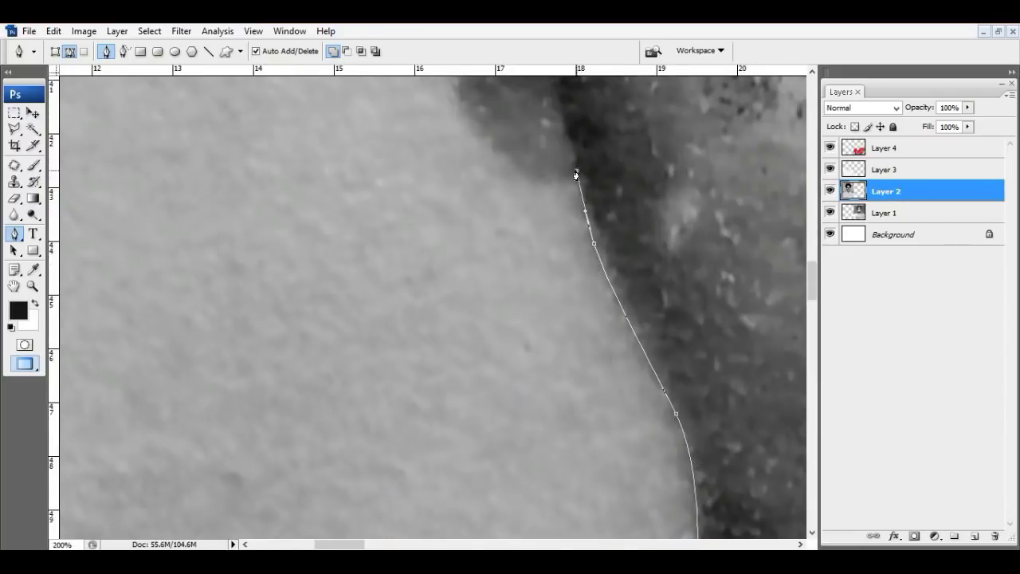
pyautogui.moveTo(576, 174); pyautogui.dragTo(666, 369)
pyautogui.moveTo(595, 357); pyautogui.dragTo(555, 311)
pyautogui.moveTo(505, 187); pyautogui.dragTo(519, 296)
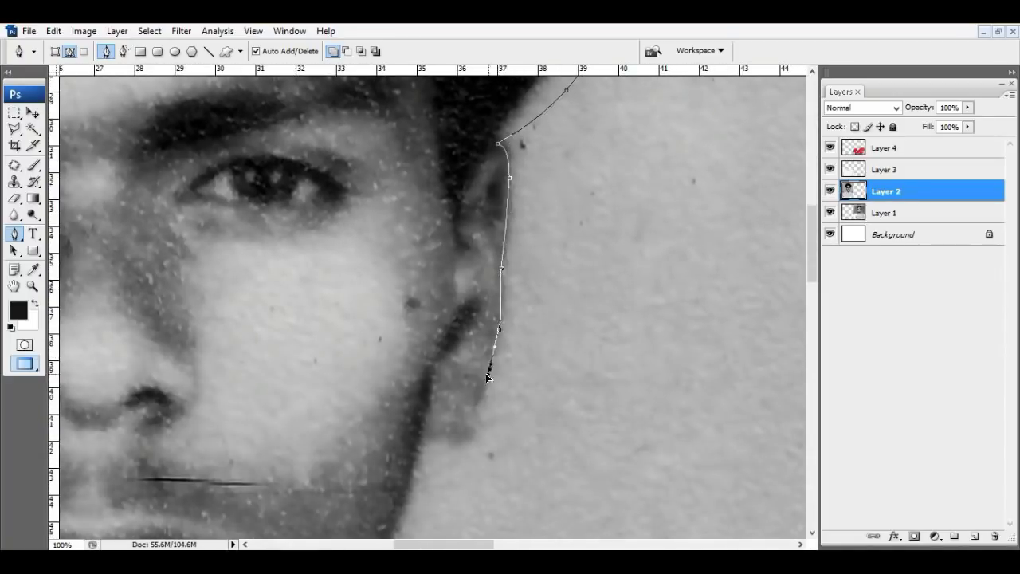
pyautogui.moveTo(524, 312)
pyautogui.mouseDown()
pyautogui.moveTo(521, 325)
pyautogui.moveTo(686, 196)
pyautogui.mouseUp()
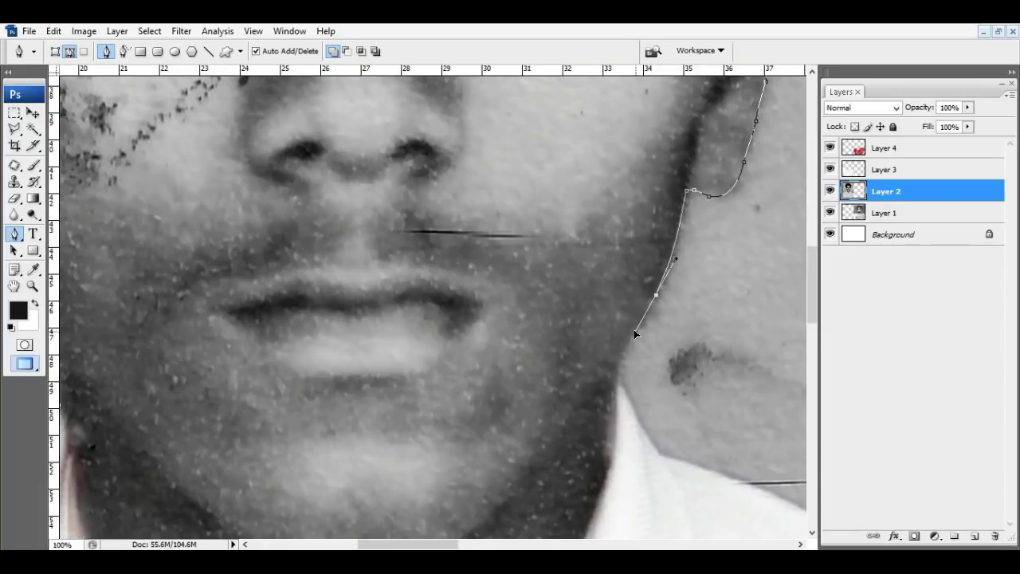
pyautogui.hotkey('ctrl', '-')
pyautogui.hotkey('ctrl', '-')
pyautogui.hotkey('ctrl', '-')
pyautogui.hotkey('ctrl', '-')
pyautogui.hotkey('ctrl', '-')
pyautogui.hotkey('ctrl', '-')
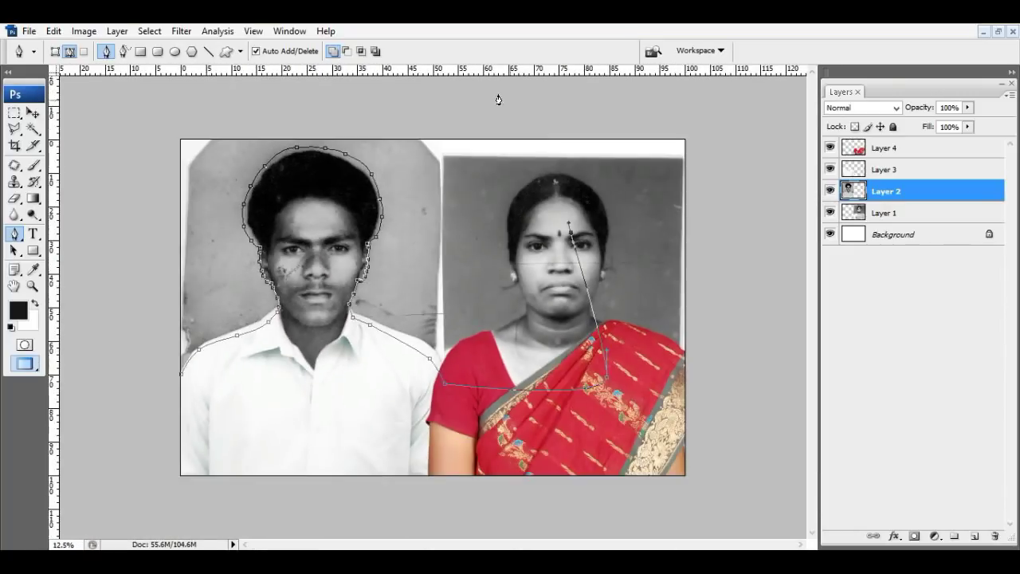
pyautogui.click(120, 397)
# Turn the path into a selection, delete the grey backdrop, and select the woman's layer
pyautogui.hotkey('ctrl', 'Return')
pyautogui.press('Delete')
pyautogui.hotkey('ctrl', 'd')
pyautogui.press('v')
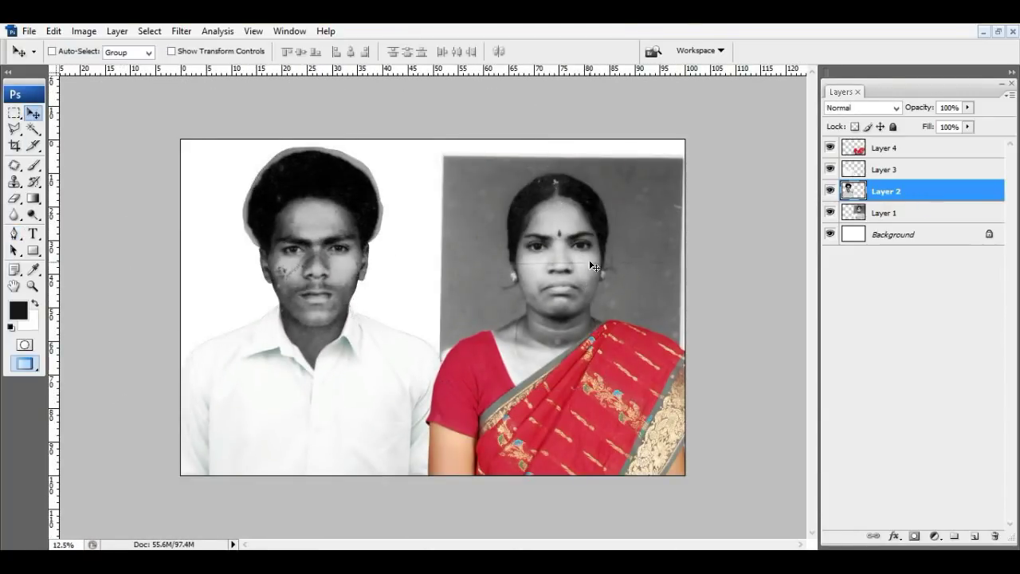
pyautogui.keyDown('ctrl'); pyautogui.click(595, 267); pyautogui.keyUp('ctrl')
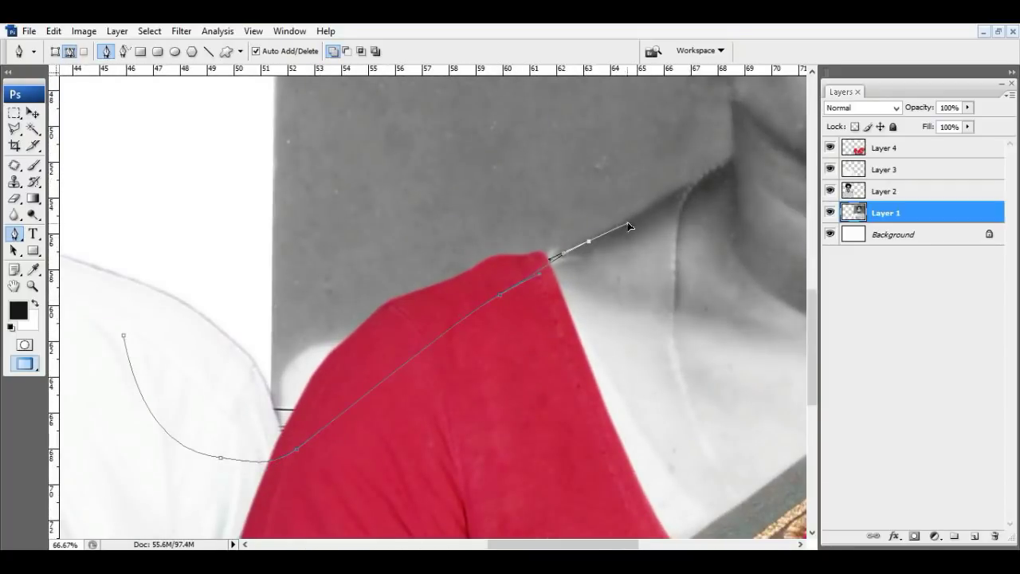
# Trace a Pen path along the woman's shoulder, up her neck and around her ear
pyautogui.click(685, 186)
pyautogui.moveTo(735, 152); pyautogui.dragTo(543, 315)
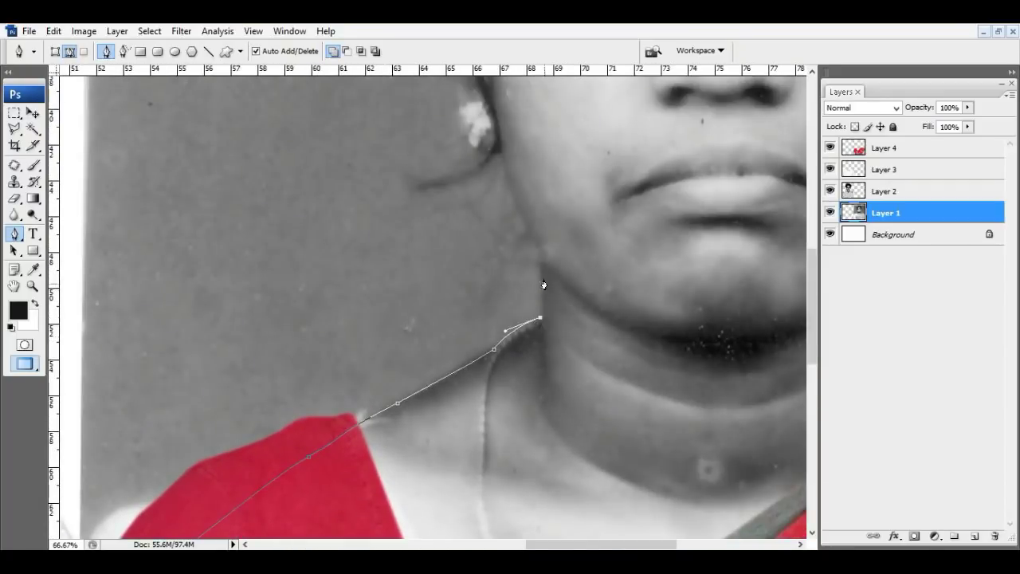
pyautogui.click(441, 232)
pyautogui.click(387, 209)
pyautogui.click(372, 175)
pyautogui.click(385, 144)
pyautogui.scroll(3, 460, 283)
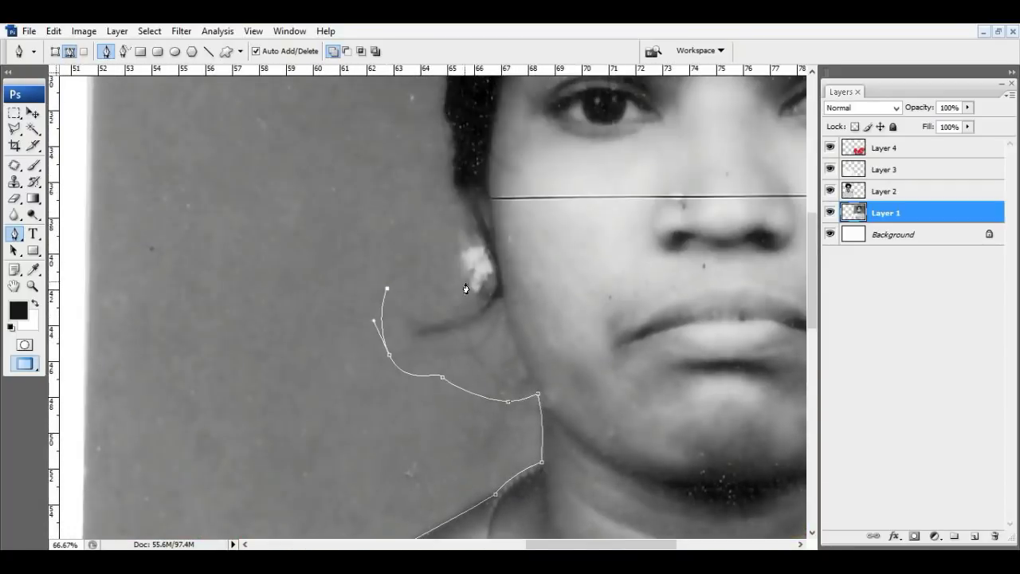
pyautogui.hotkey('ctrl', '+')
pyautogui.hotkey('ctrl', '+')
pyautogui.click(512, 135)
pyautogui.scroll(4, 512, 160)
pyautogui.moveTo(503, 238); pyautogui.dragTo(498, 181)
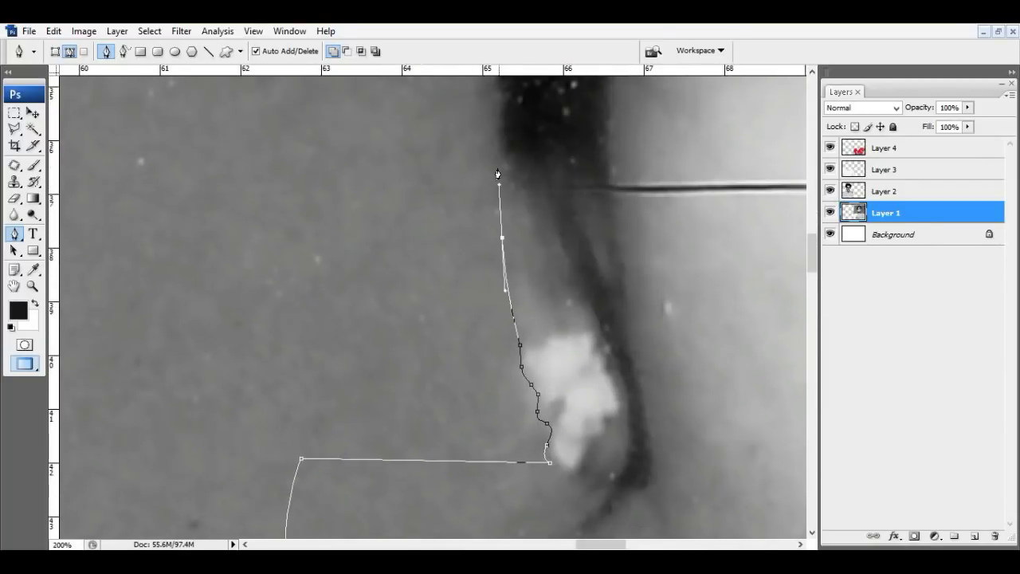
# Continue the path around her face and other ear to close the outline
pyautogui.hotkey('ctrl', '-')
pyautogui.hotkey('ctrl', '-')
pyautogui.scroll(5, 391, 269)
pyautogui.scroll(3, 712, 165)
pyautogui.scroll(-5, 523, 269)
pyautogui.scroll(-4, 523, 269)
pyautogui.moveTo(580, 230); pyautogui.dragTo(596, 245)
pyautogui.hotkey('ctrl', '+')
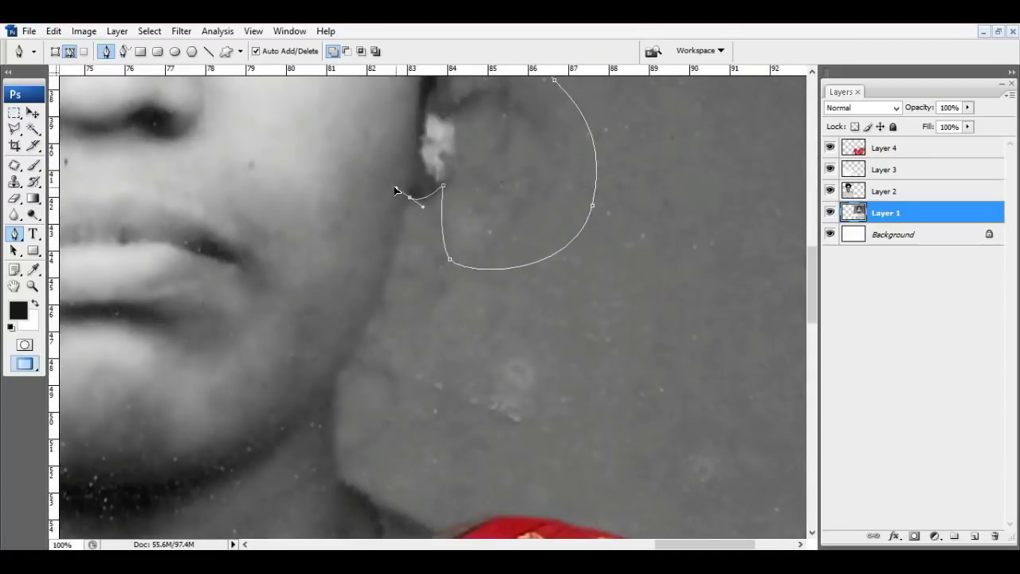
pyautogui.moveTo(401, 224); pyautogui.dragTo(396, 250)
pyautogui.scroll(-3, 549, 229)
pyautogui.hscroll(-5, 549, 229)
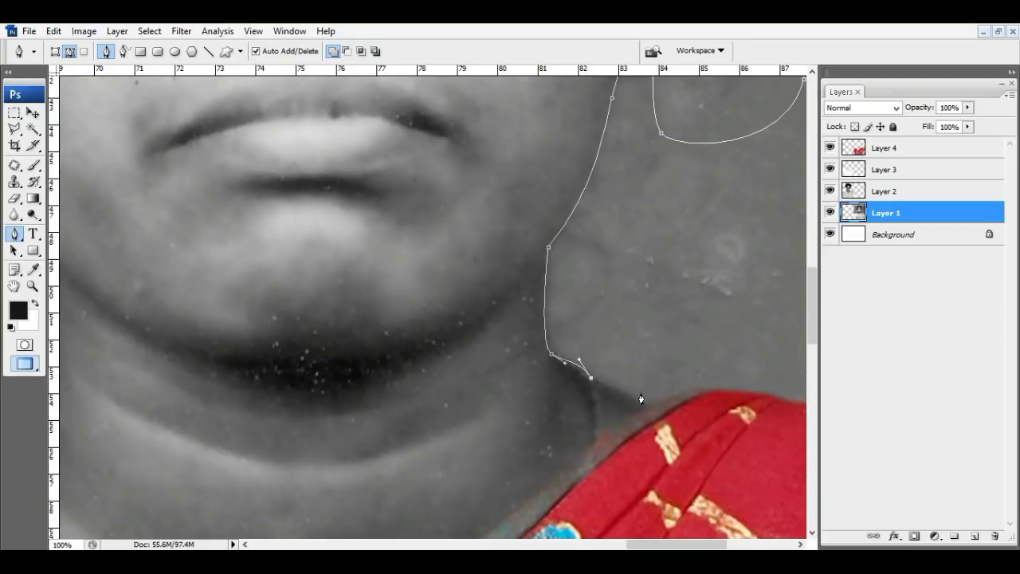
pyautogui.hotkey('ctrl', '-')
pyautogui.hotkey('ctrl', '-')
pyautogui.hotkey('ctrl', '-')
pyautogui.hotkey('ctrl', '-')
pyautogui.hotkey('ctrl', '-')
pyautogui.hotkey('ctrl', '-')
pyautogui.moveTo(728, 389); pyautogui.dragTo(769, 434)
# Convert the woman's path into a selection and feather it
pyautogui.hotkey('ctrl', 'Return')
pyautogui.hotkey('ctrl', 'alt', 'd')
pyautogui.press('Return')
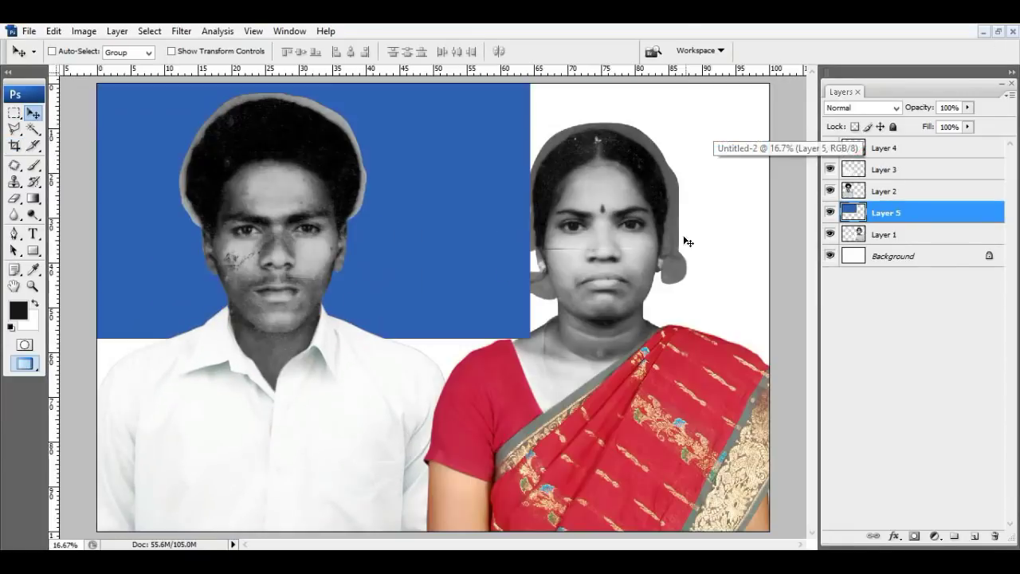
# Stretch the blue layer across the canvas and move it beneath the woman's layer
pyautogui.hotkey('ctrl', 't')
pyautogui.press('Return')
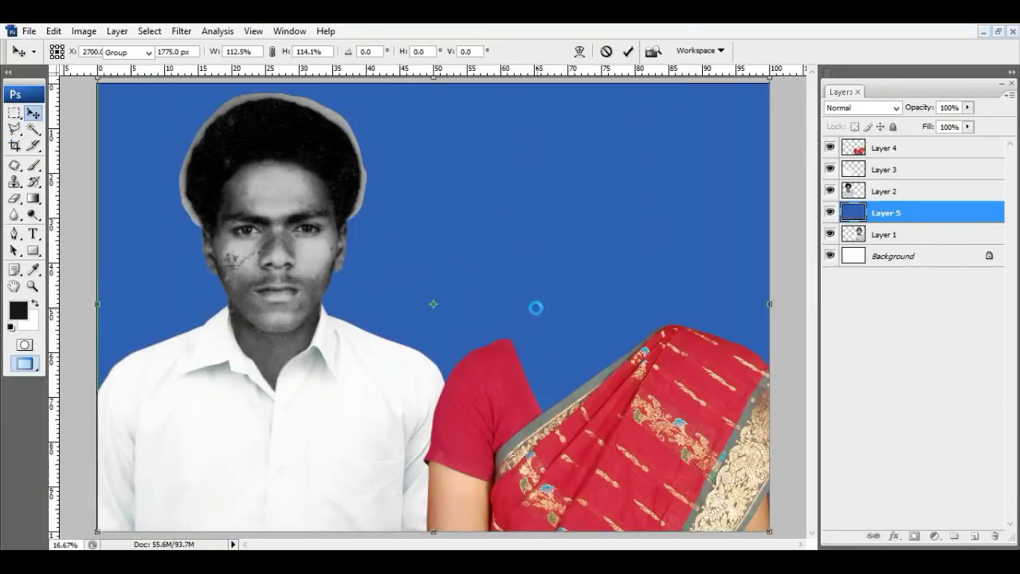
pyautogui.hotkey('ctrl', '[')
# Make the man's portrait layer active and open the Filter menu
pyautogui.press('c')
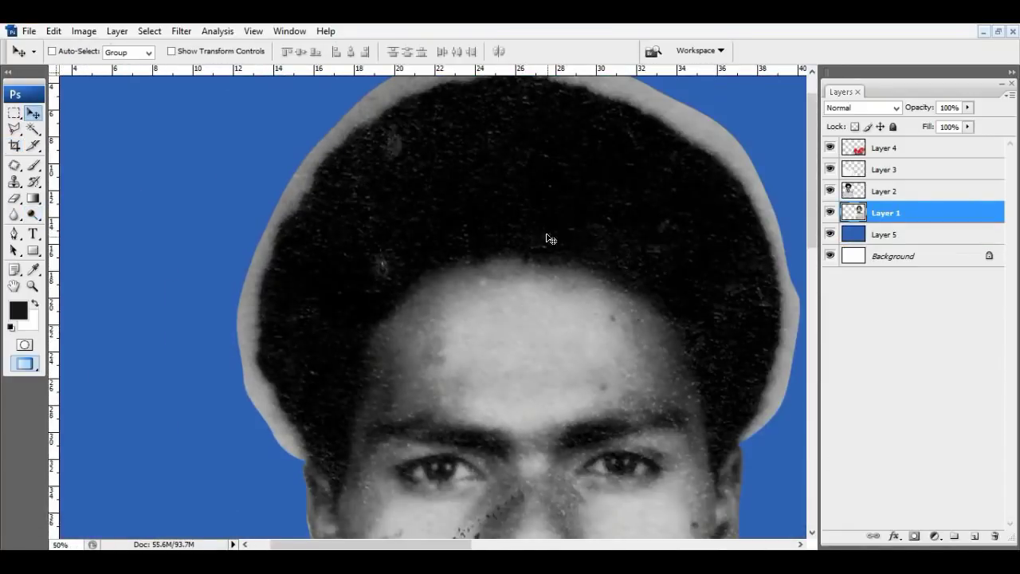
pyautogui.click(884, 191)
pyautogui.click(181, 30)
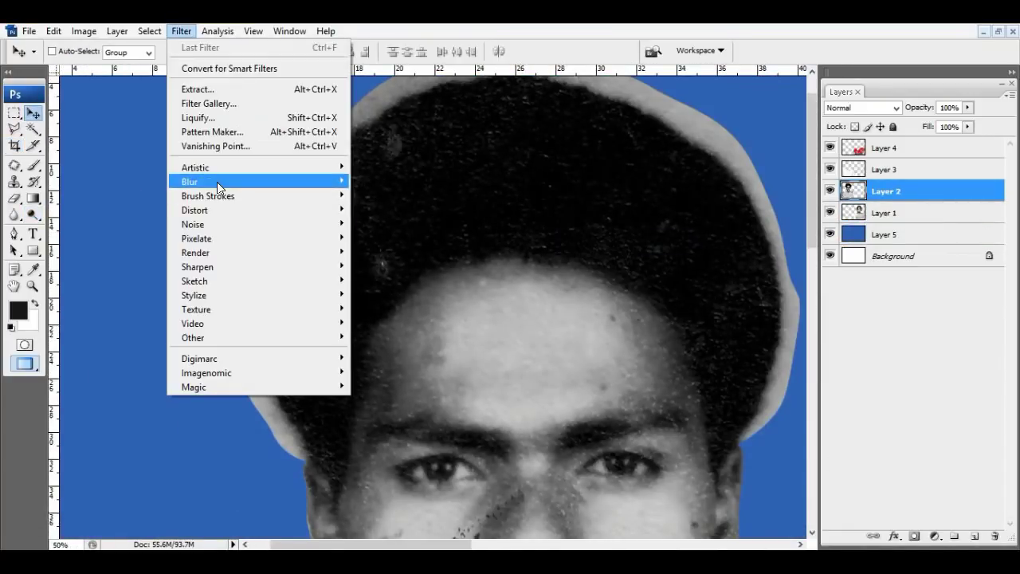
# Open Dust & Scratches, then patch away the left part of the woman's face scratch
pyautogui.click(422, 252)
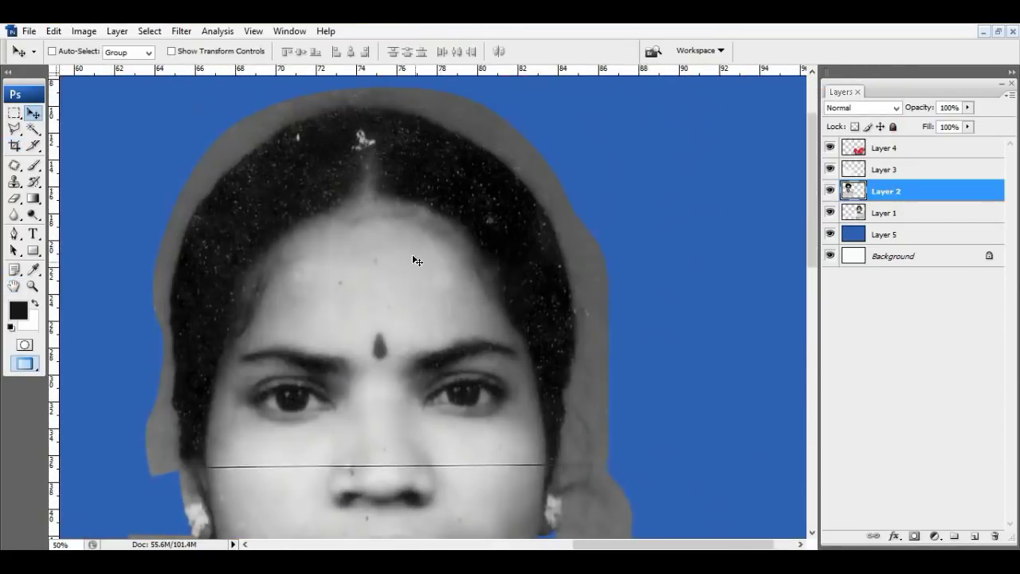
pyautogui.scroll(-3, 460, 326)
pyautogui.press('j')
pyautogui.hotkey('ctrl', '+')
pyautogui.hotkey('ctrl', '+')
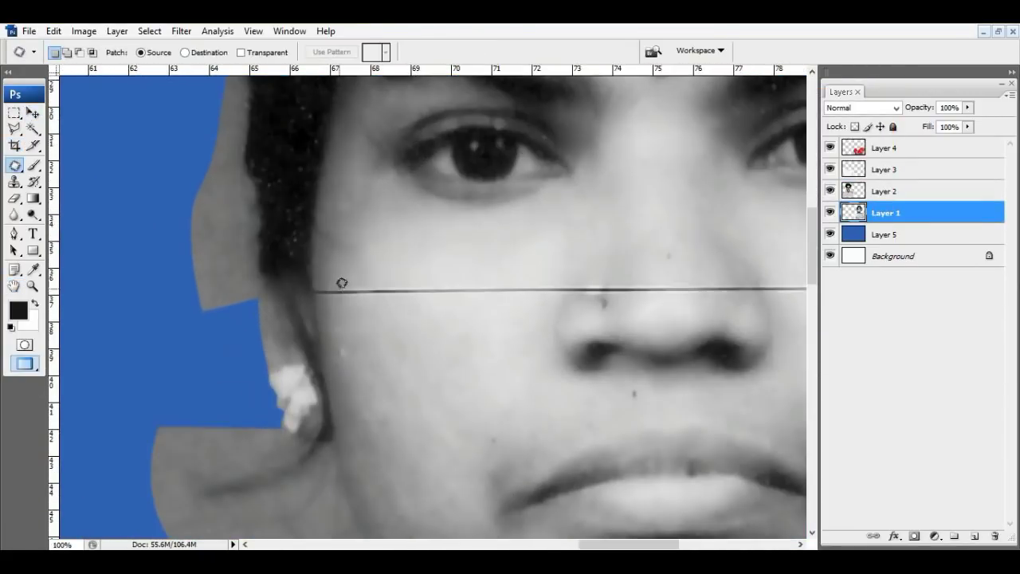
pyautogui.moveTo(551, 293); pyautogui.dragTo(615, 286)
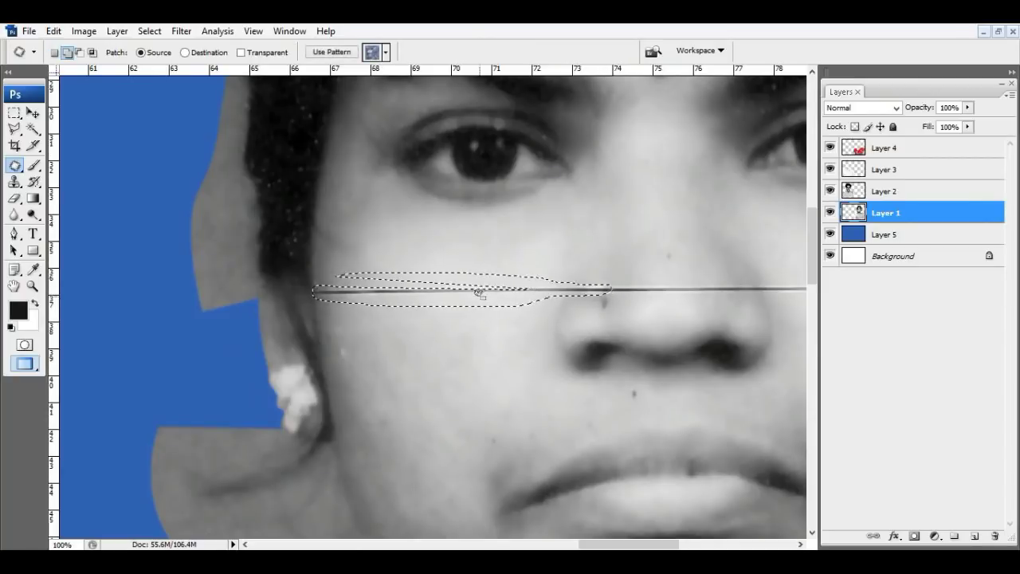
pyautogui.moveTo(347, 268); pyautogui.dragTo(350, 267)
# Patch out the scratch beside her nose and across her right cheek
pyautogui.hscroll(5, 451, 255)
pyautogui.moveTo(471, 250); pyautogui.dragTo(418, 259)
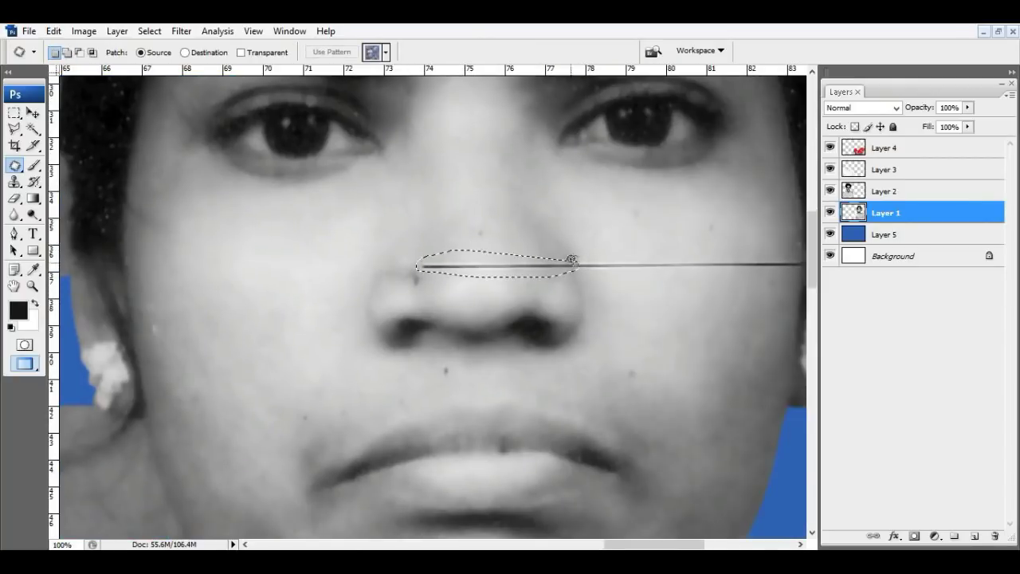
pyautogui.moveTo(582, 256); pyautogui.dragTo(580, 239)
pyautogui.hscroll(5, 503, 259)
pyautogui.moveTo(669, 257); pyautogui.dragTo(741, 258)
pyautogui.moveTo(718, 258); pyautogui.dragTo(718, 226)
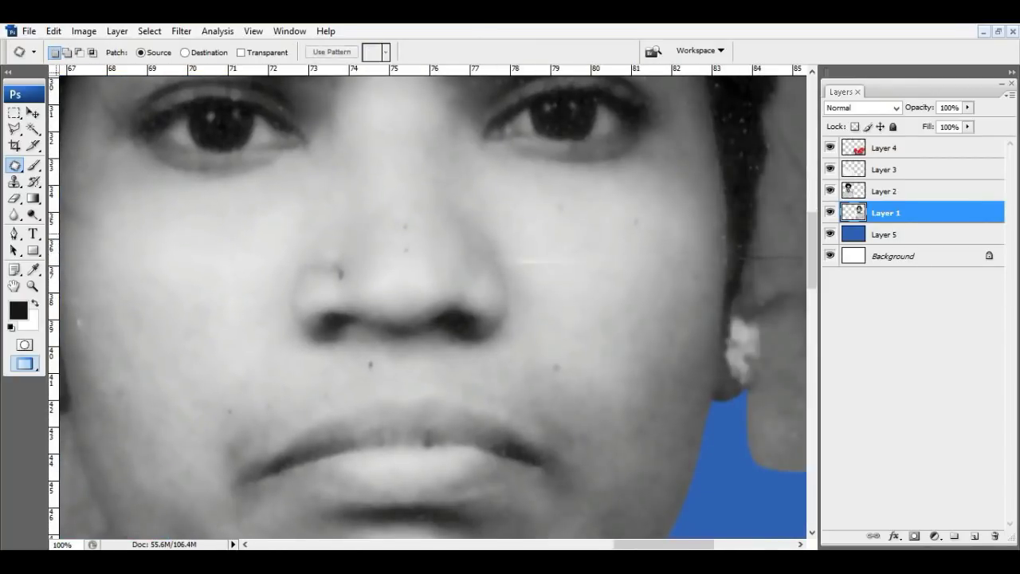
pyautogui.moveTo(511, 252); pyautogui.dragTo(511, 254)
pyautogui.press('Return')
# Fit the photo on screen and zoom to 25% on both faces
pyautogui.hscroll(5, 397, 264)
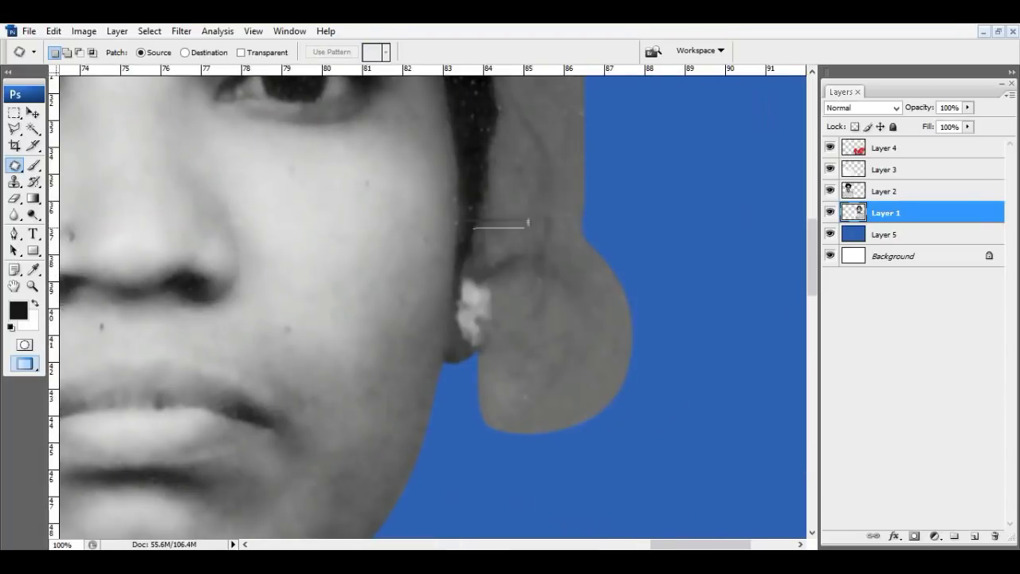
pyautogui.hscroll(-5, 396, 264)
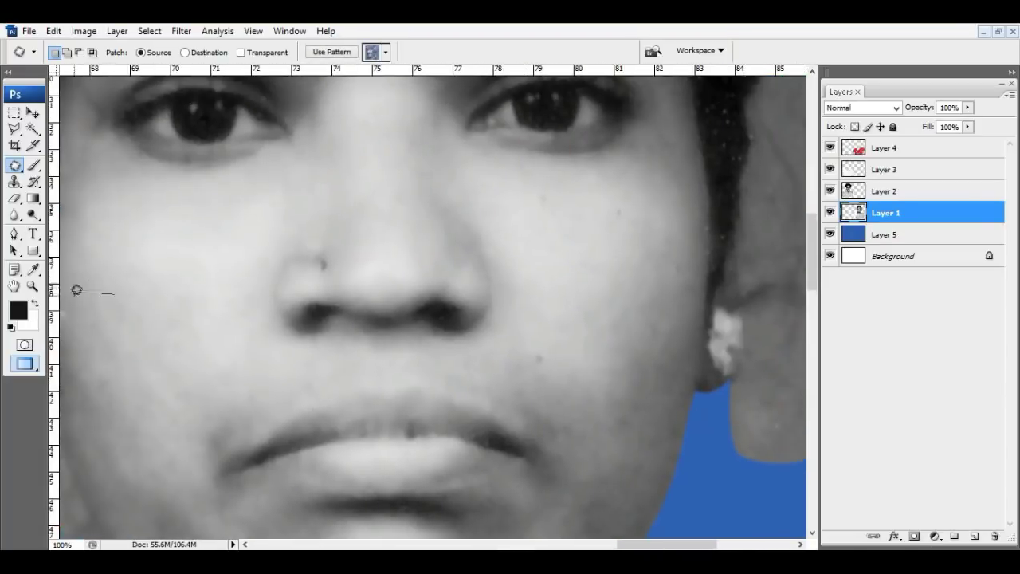
pyautogui.moveTo(79, 289); pyautogui.dragTo(576, 292)
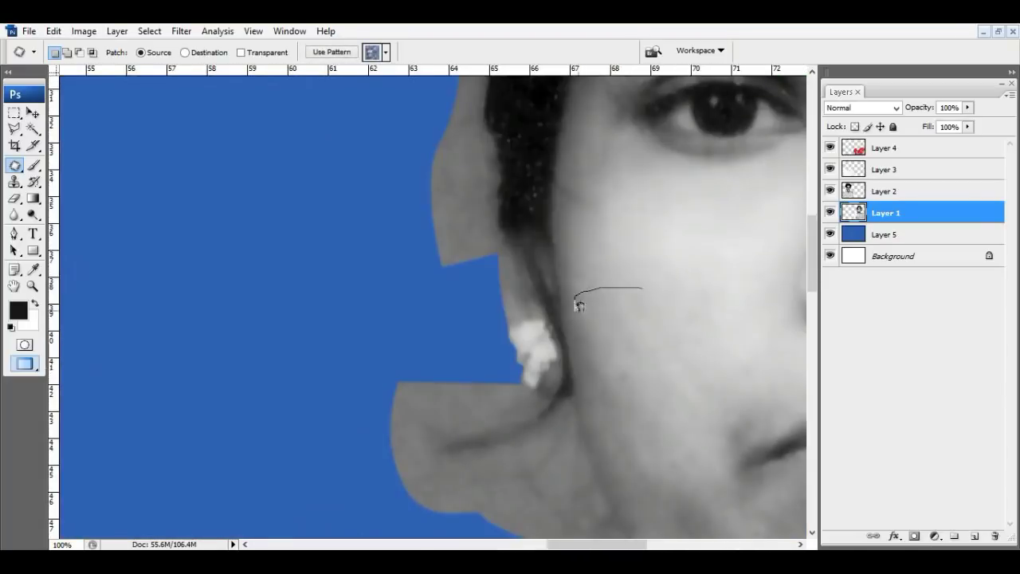
pyautogui.hotkey('ctrl', '0')
pyautogui.hotkey('ctrl', '+')
pyautogui.hotkey('ctrl', '+')
pyautogui.scroll(-1, 490, 319)
pyautogui.scroll(1, 387, 269)
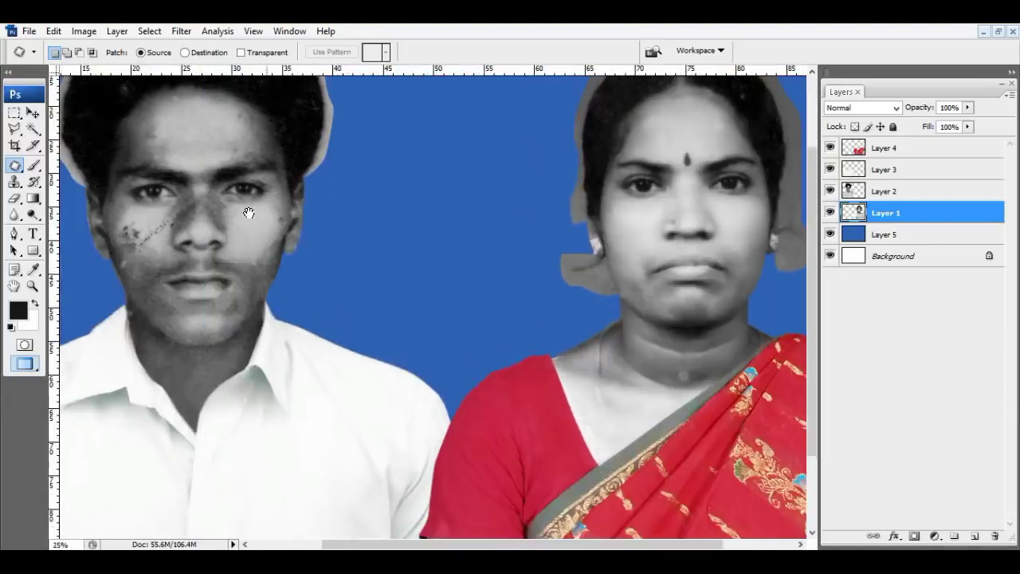
pyautogui.scroll(1, 478, 271)
pyautogui.scroll(1, 578, 280)
# Set up the Clone Stamp on the man's portrait layer at 39% opacity
pyautogui.press('s')
pyautogui.scroll(1, 578, 279)
pyautogui.moveTo(578, 280); pyautogui.dragTo(458, 197)
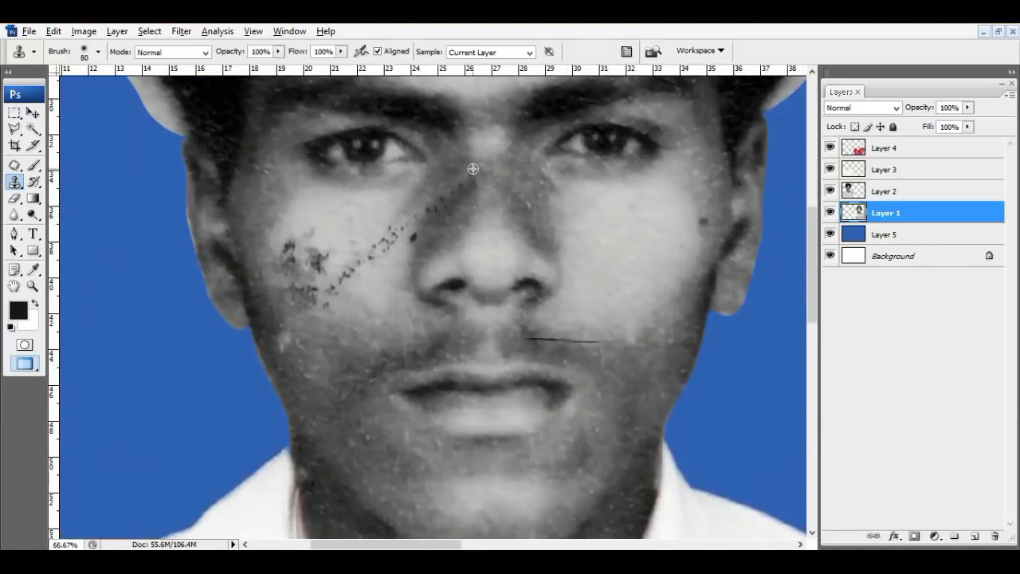
pyautogui.hotkey('alt', ']')
pyautogui.press('3')
pyautogui.press('9')
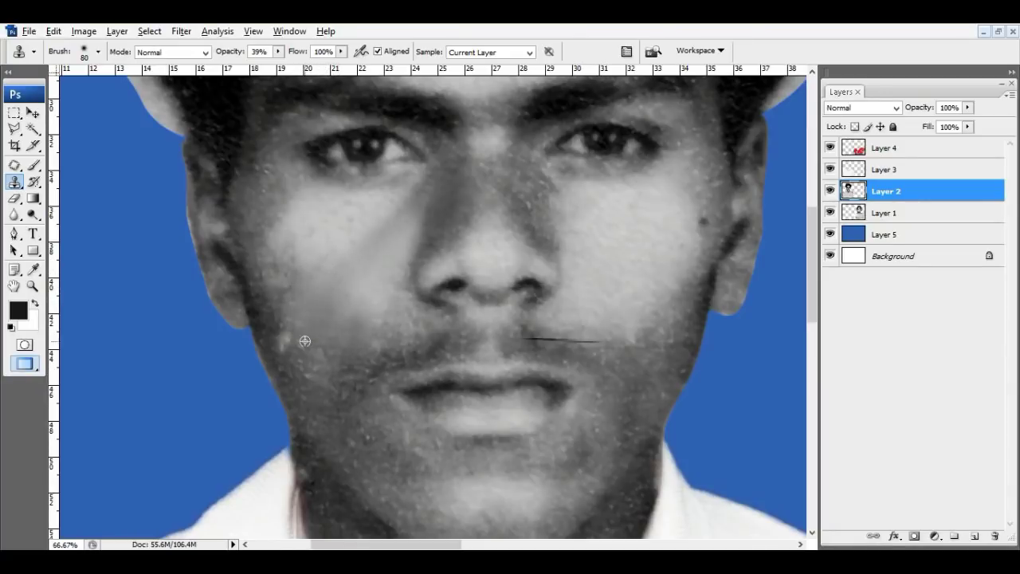
# Clone over specks on the man's hair and face, growing the brush to 125, 175, then 250
pyautogui.scroll(-3, 286, 259)
pyautogui.scroll(1, 284, 232)
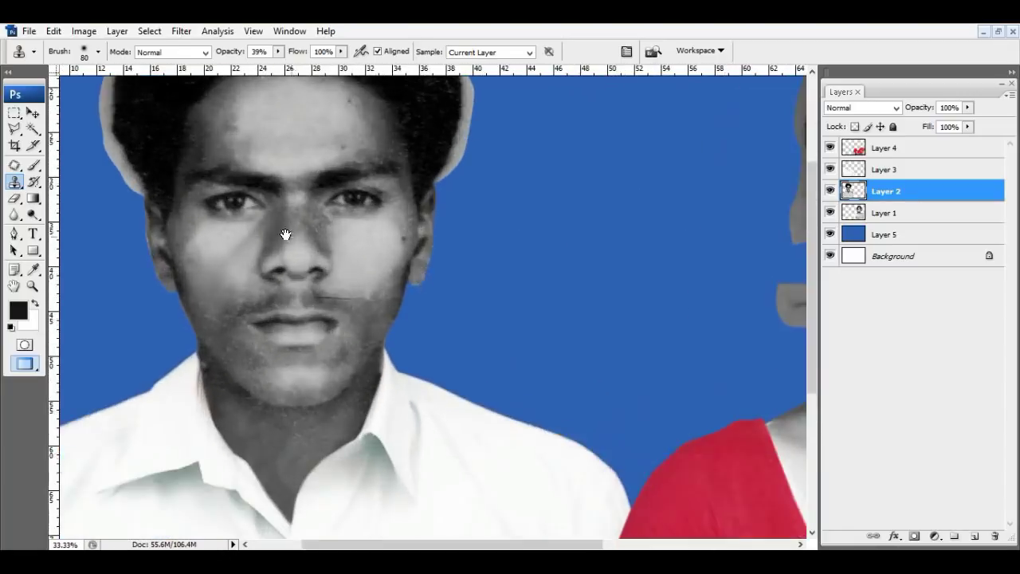
pyautogui.scroll(1, 237, 231)
pyautogui.press(']')
pyautogui.press(']')
pyautogui.press(']')
pyautogui.scroll(3, 303, 239)
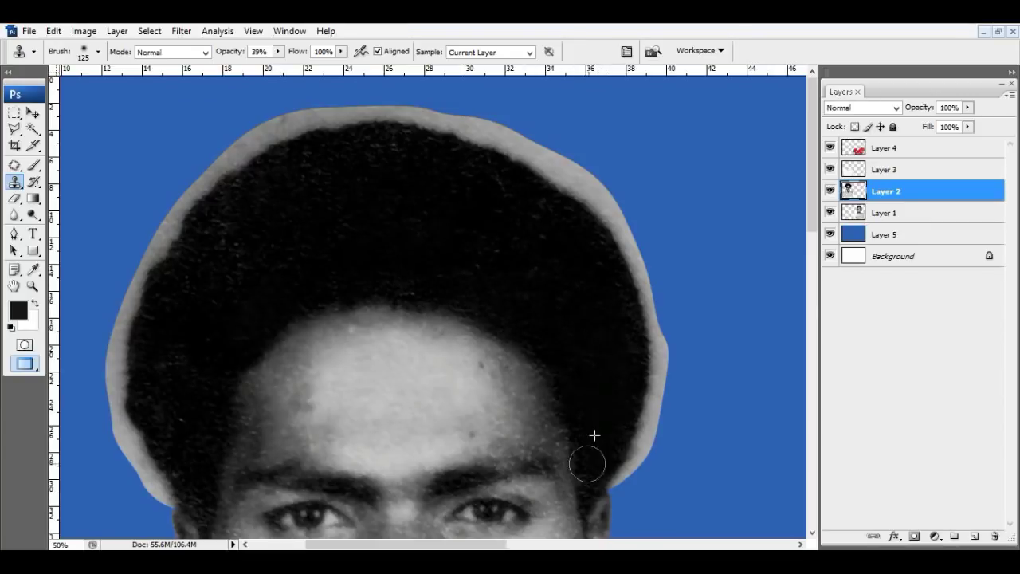
pyautogui.scroll(-2, 592, 449)
pyautogui.scroll(2, 505, 303)
pyautogui.press(']')
pyautogui.press(']')
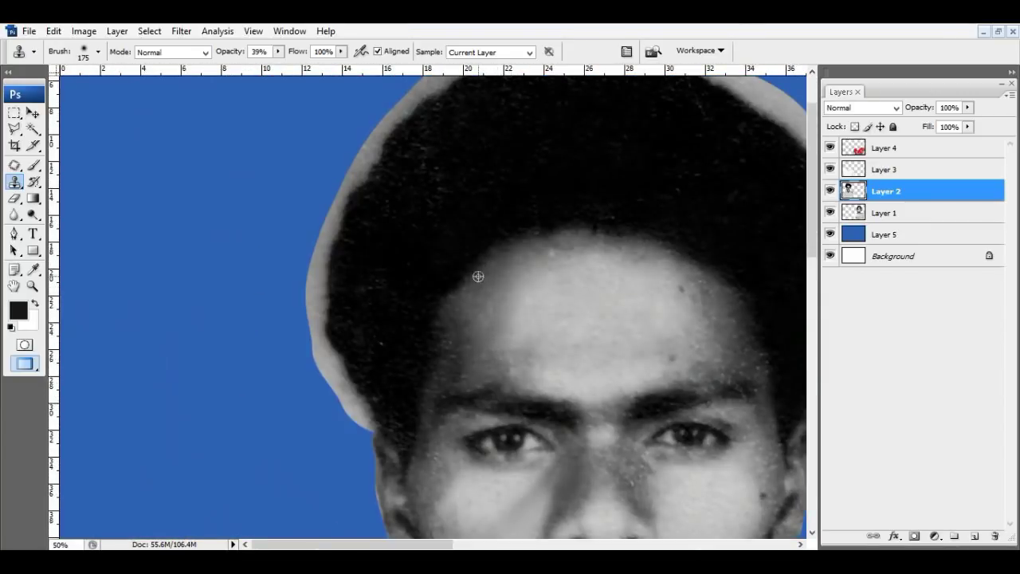
pyautogui.scroll(-3, 412, 220)
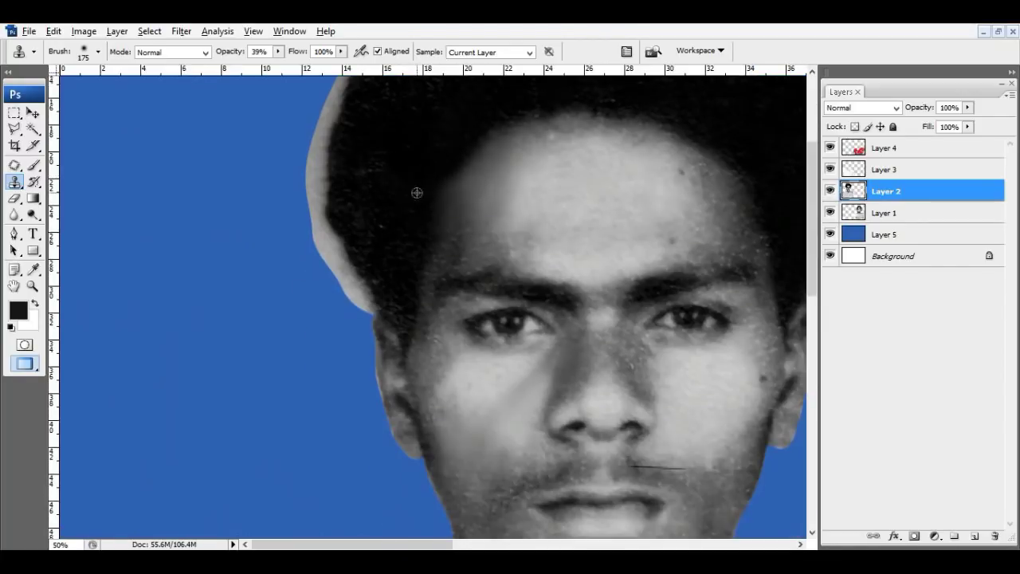
pyautogui.scroll(2, 376, 255)
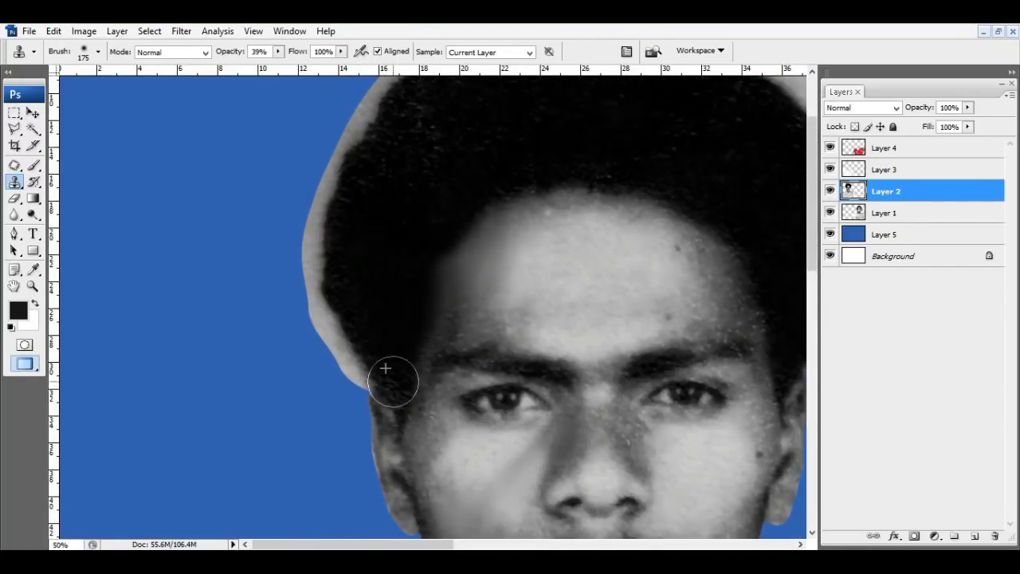
pyautogui.scroll(2, 391, 375)
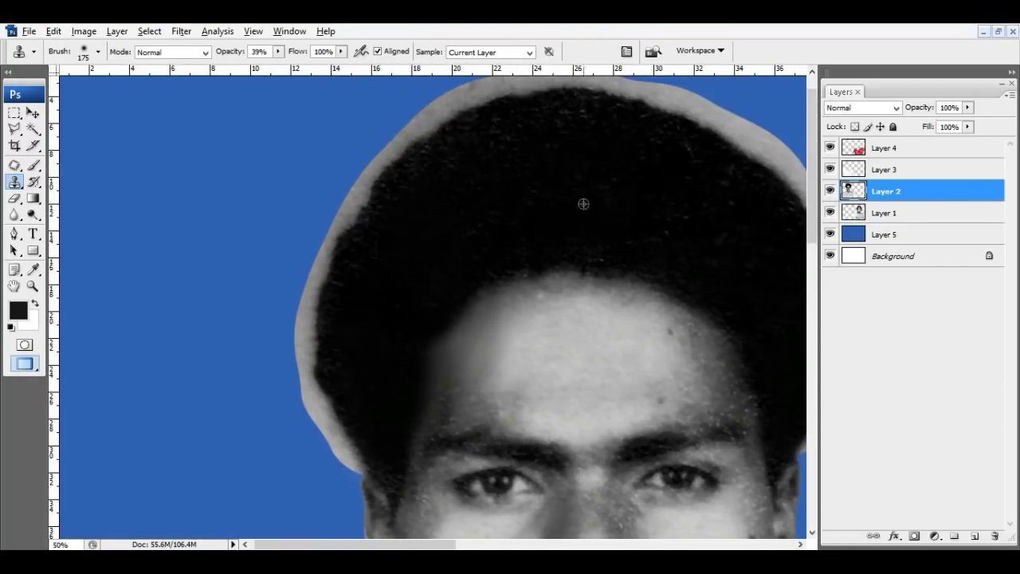
pyautogui.scroll(-1, 513, 233)
pyautogui.scroll(1, 506, 175)
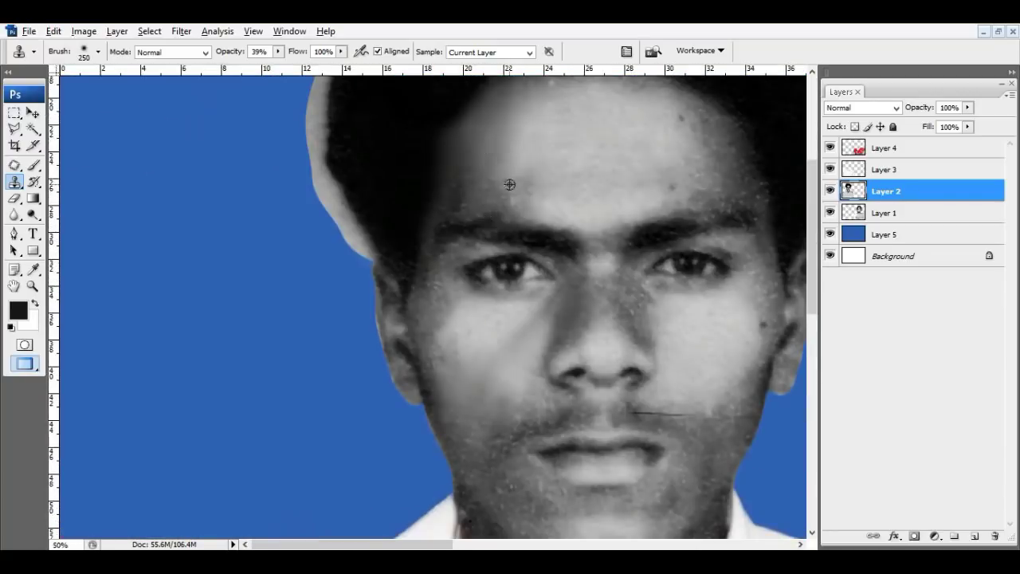
pyautogui.scroll(1, 505, 176)
pyautogui.press(']')
pyautogui.press(']')
pyautogui.press(']')
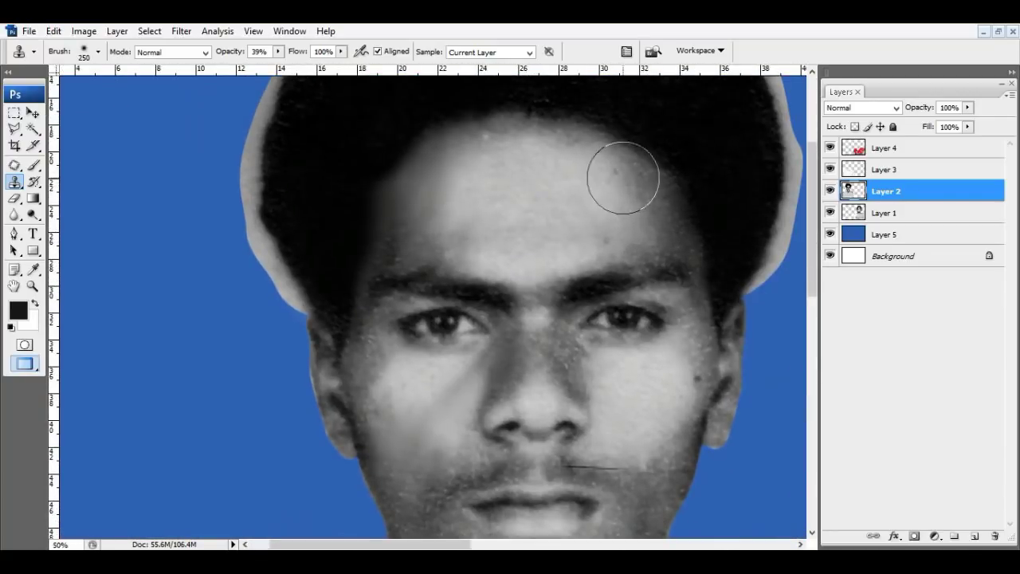
# Shrink the clone brush and clean the remaining fine specks on the man's face
pyautogui.scroll(-3, 624, 177)
pyautogui.scroll(2, 376, 289)
pyautogui.scroll(2, 565, 287)
pyautogui.press('[')
pyautogui.press('[')
pyautogui.press('[')
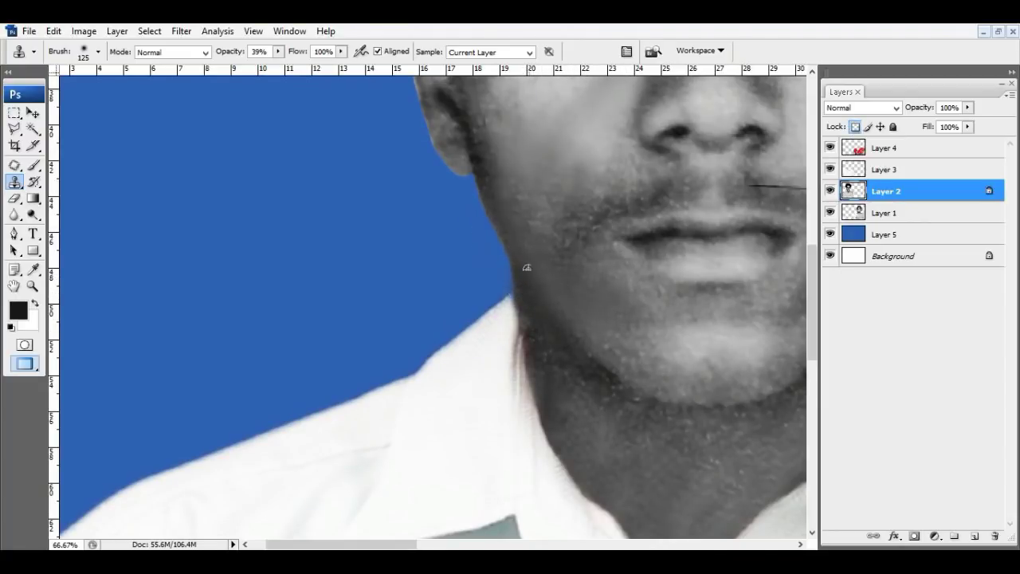
pyautogui.scroll(-3, 540, 361)
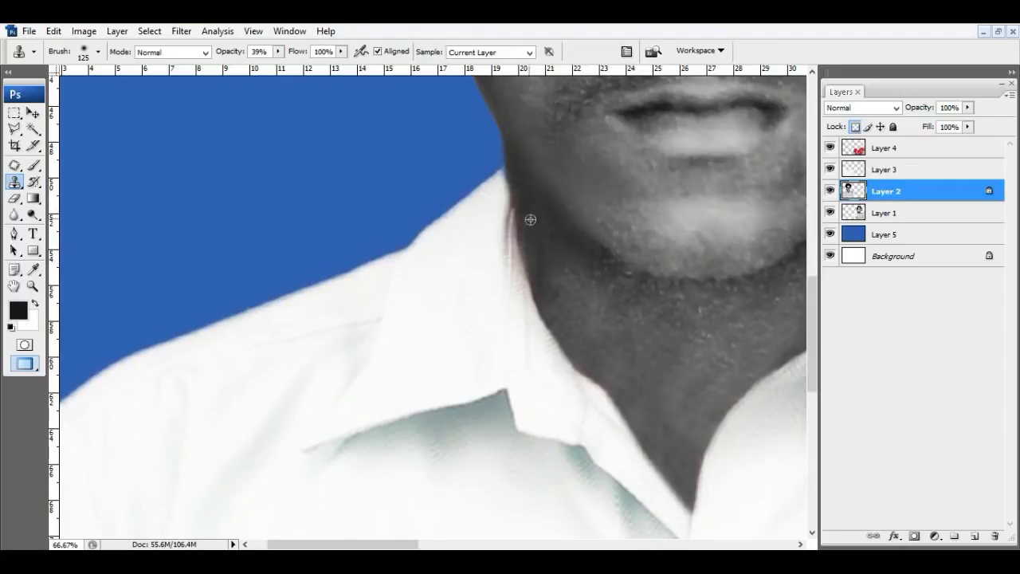
pyautogui.scroll(-1, 528, 216)
pyautogui.scroll(-3, 556, 363)
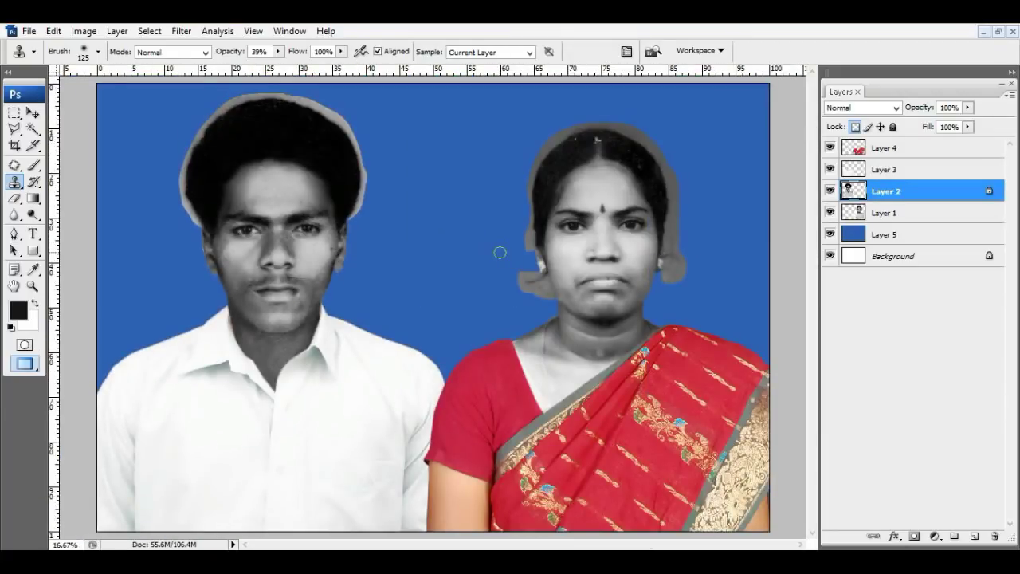
pyautogui.press('c')
pyautogui.scroll(1, 559, 284)
pyautogui.scroll(1, 318, 279)
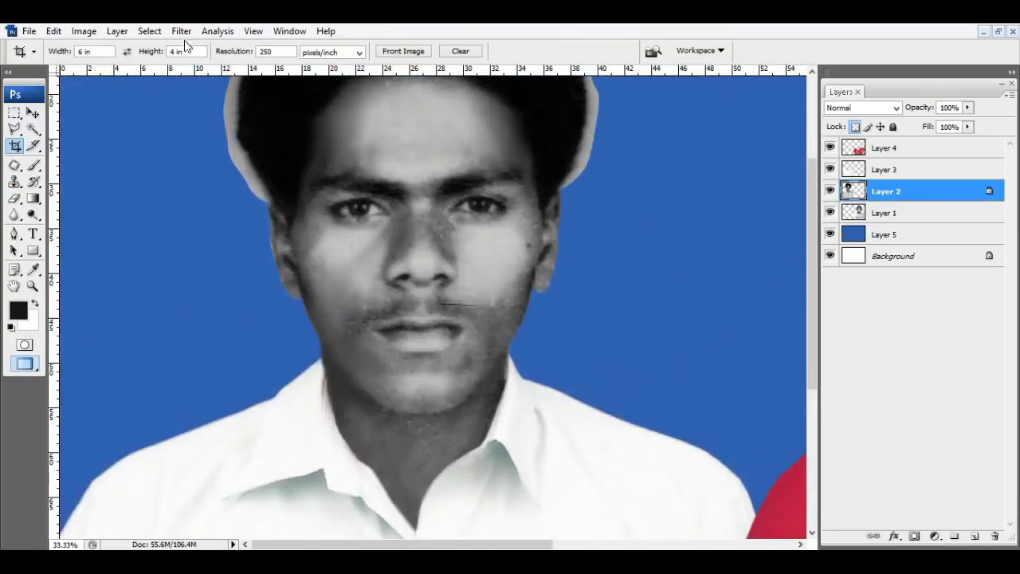
# Apply Noiseware Professional noise reduction to the man's portrait
pyautogui.click(181, 30)
pyautogui.click(399, 386)
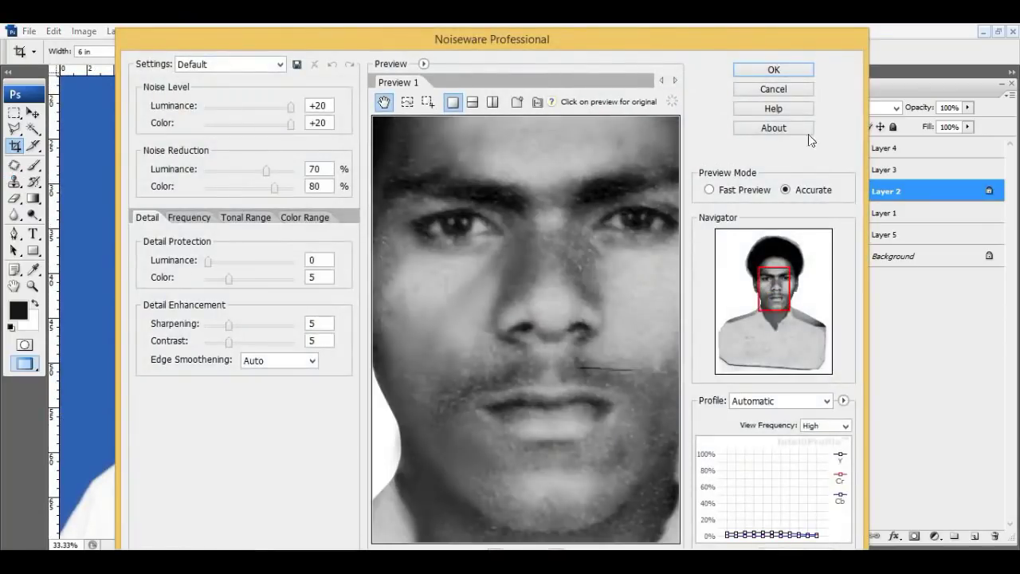
pyautogui.press('Return')
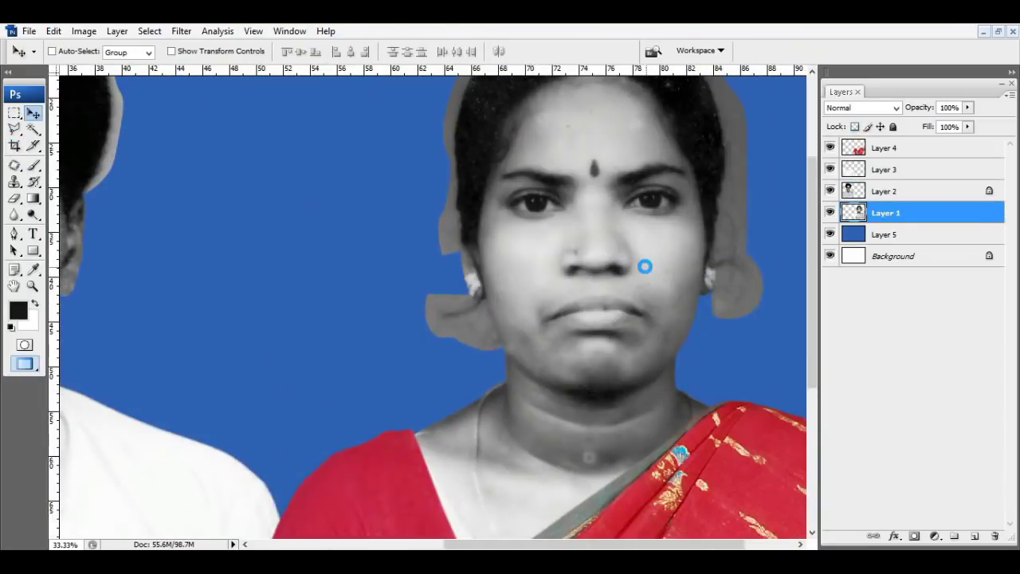
# Save the document as a Photoshop PSD on the Desktop
pyautogui.hotkey('ctrl', 'shift', 's')
pyautogui.click(39, 134)
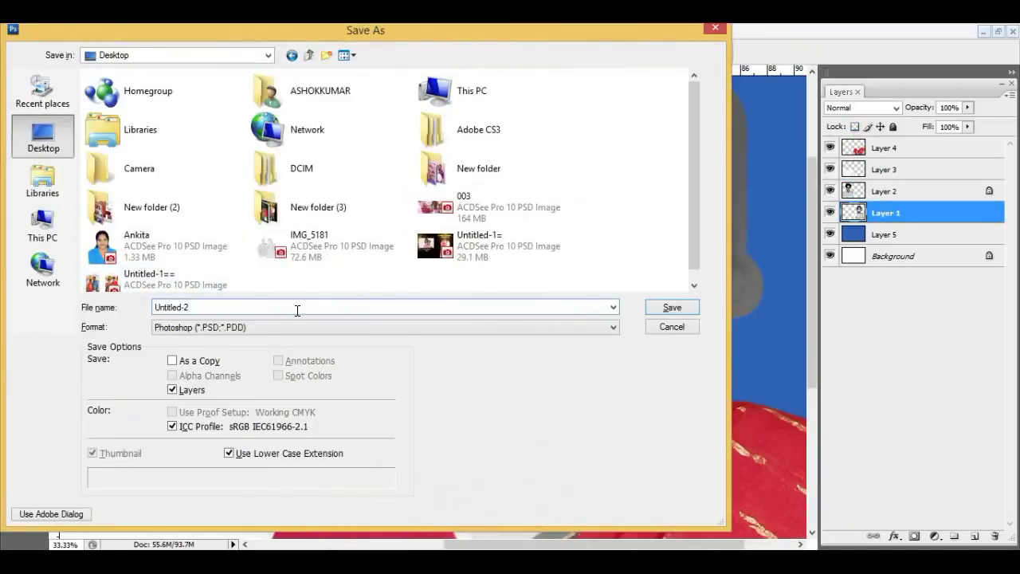
pyautogui.press('Return')
pyautogui.press('Return')
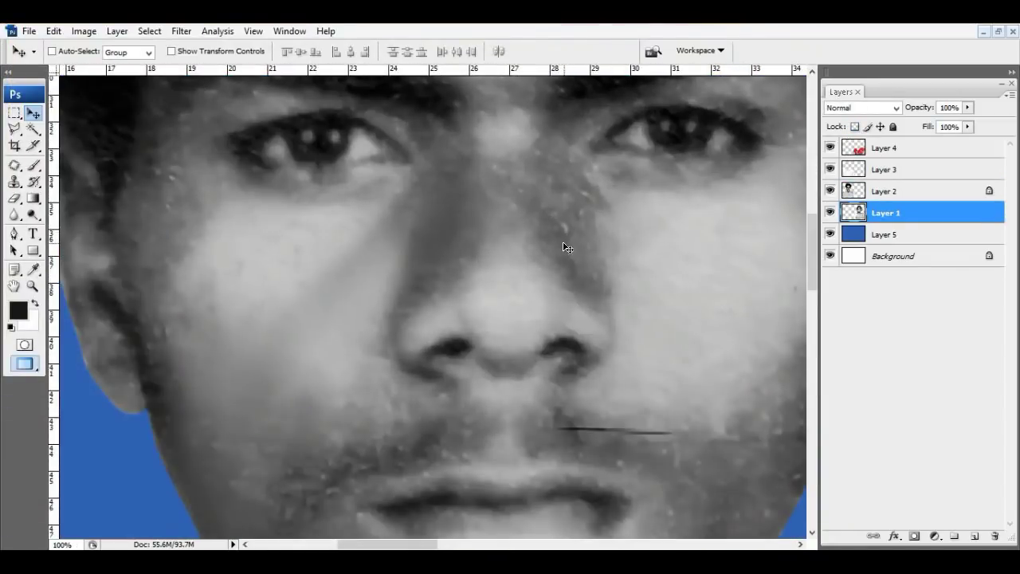
# Set the Clone Stamp on Layer 2 to 18% opacity with a brush around 90
pyautogui.click(885, 192)
pyautogui.press('1')
pyautogui.press('8')
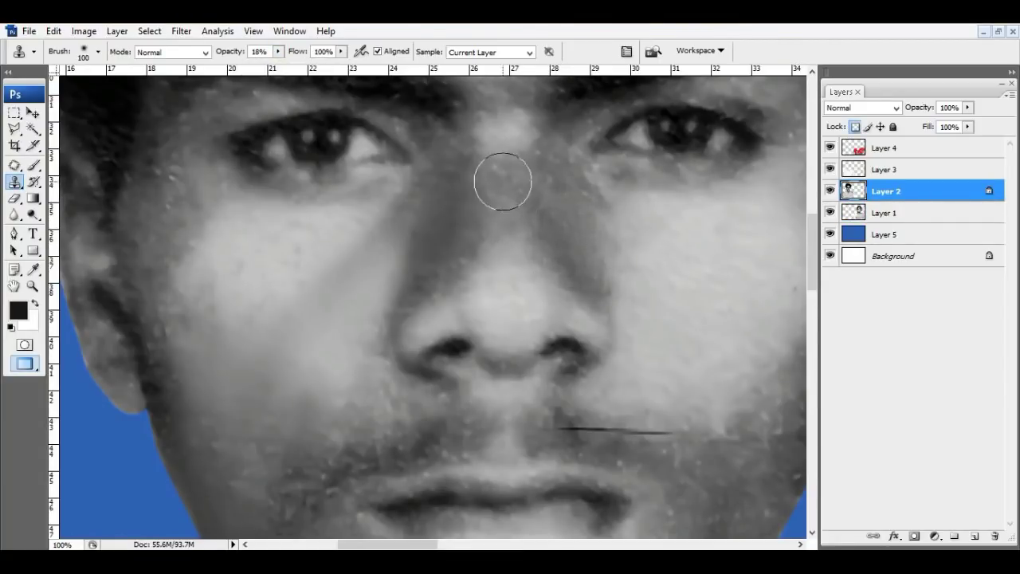
pyautogui.press(']')
pyautogui.keyDown('alt'); pyautogui.scroll(-1, 510, 192); pyautogui.keyUp('alt')
pyautogui.scroll(-3, 480, 290)
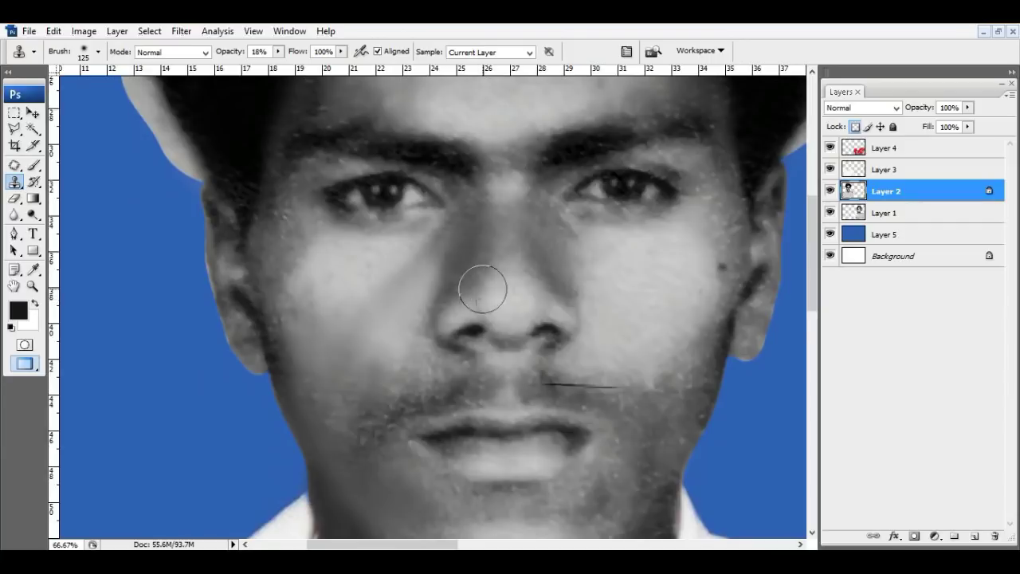
pyautogui.scroll(-3, 564, 196)
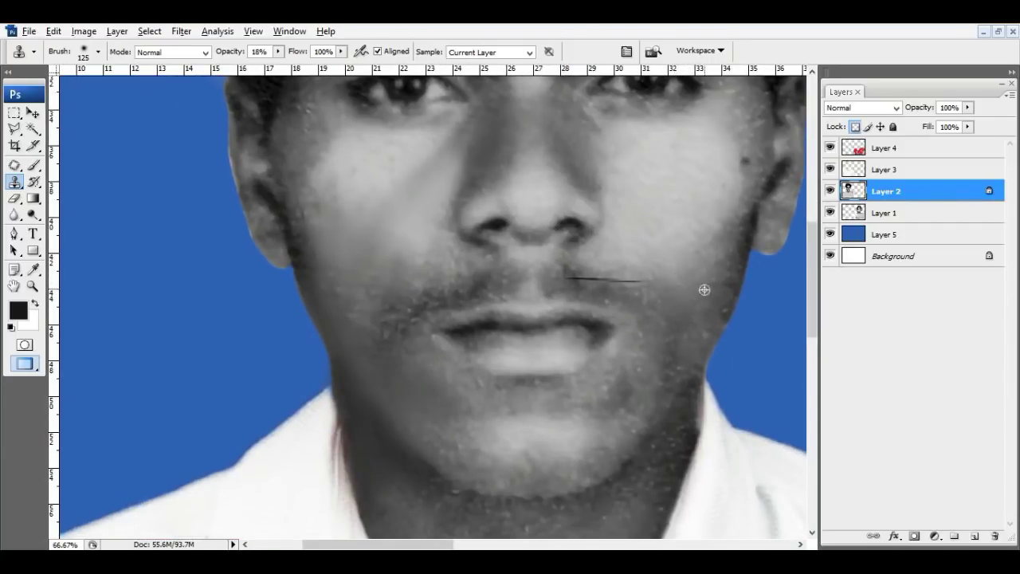
pyautogui.keyDown('alt'); pyautogui.scroll(-1, 742, 204); pyautogui.keyUp('alt')
pyautogui.press('[')
pyautogui.press('[')
# Lightly clone over the man's left eyebrow and hairline
pyautogui.keyDown('alt'); pyautogui.scroll(1, 700, 273); pyautogui.keyUp('alt')
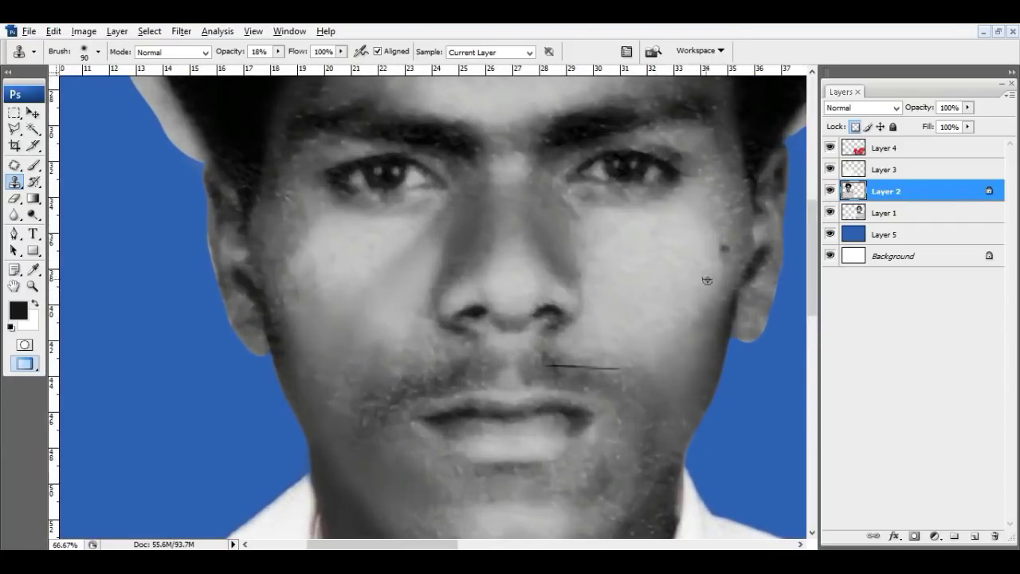
pyautogui.scroll(1, 741, 266)
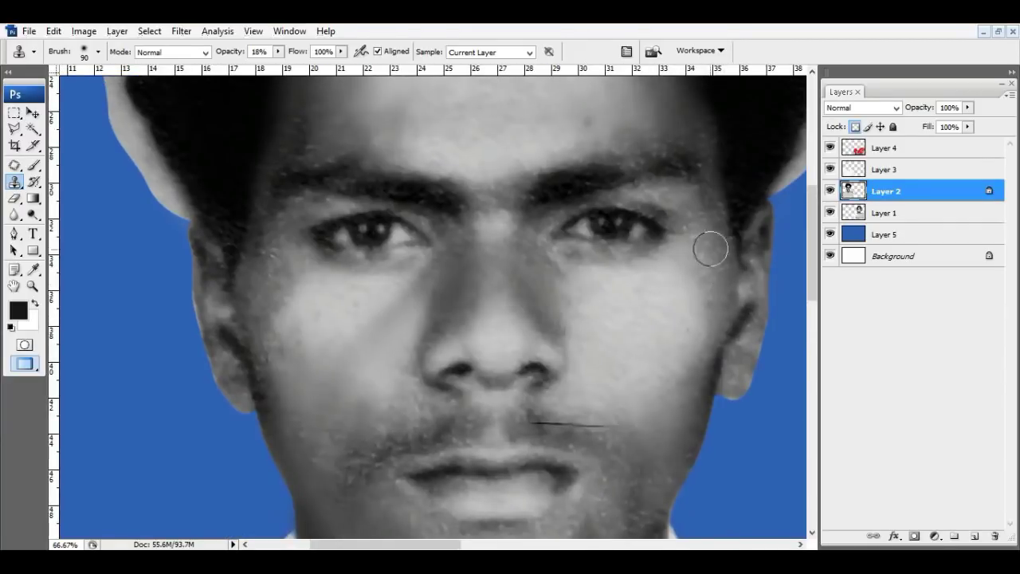
pyautogui.scroll(1, 741, 202)
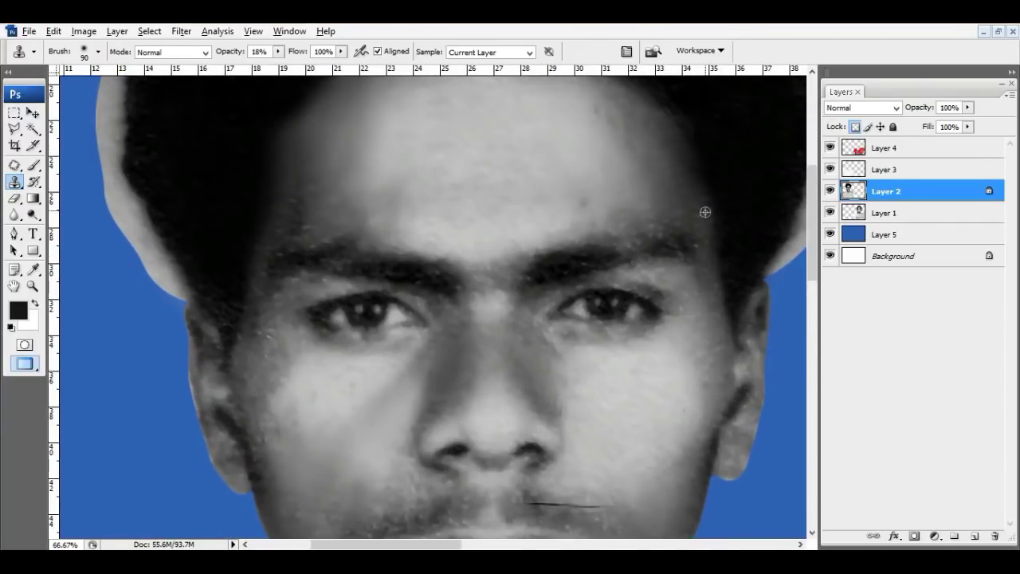
pyautogui.hscroll(-2, 587, 225)
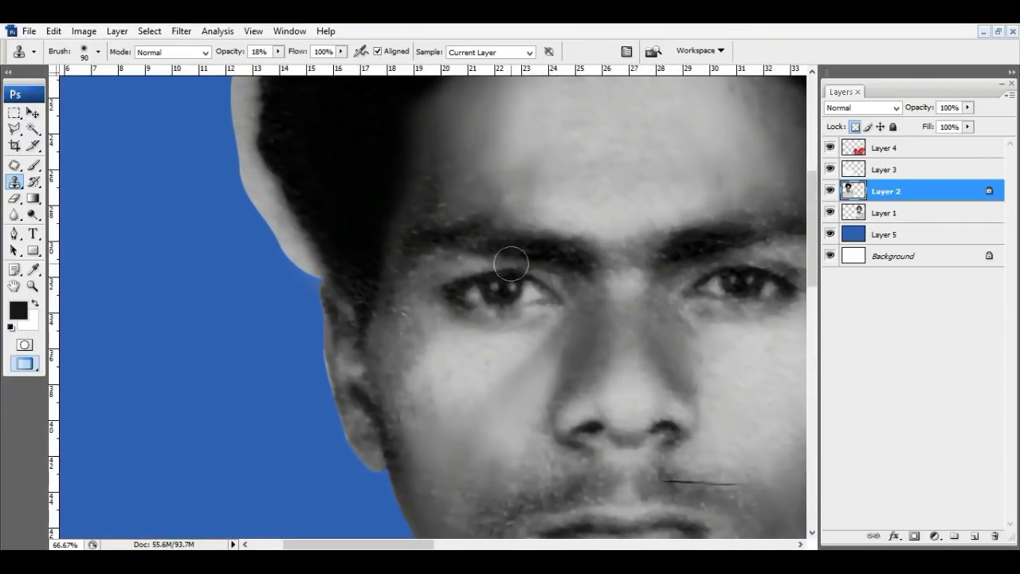
pyautogui.moveTo(555, 246)
pyautogui.mouseDown()
pyautogui.moveTo(513, 234)
pyautogui.moveTo(433, 258)
pyautogui.moveTo(460, 226)
pyautogui.moveTo(407, 249)
pyautogui.mouseUp()
pyautogui.keyDown('alt'); pyautogui.click(429, 215); pyautogui.keyUp('alt')
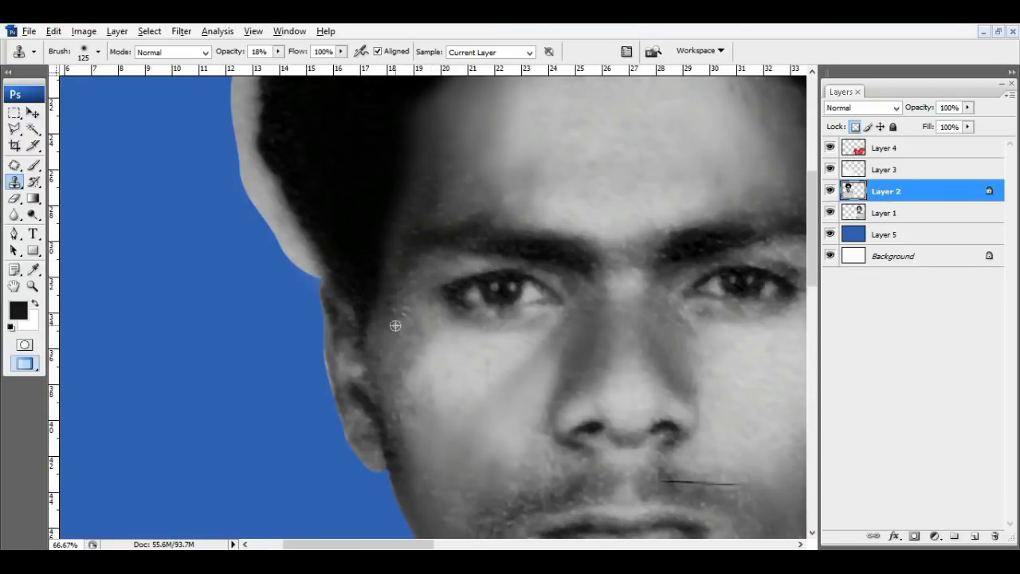
pyautogui.scroll(-5, 396, 325)
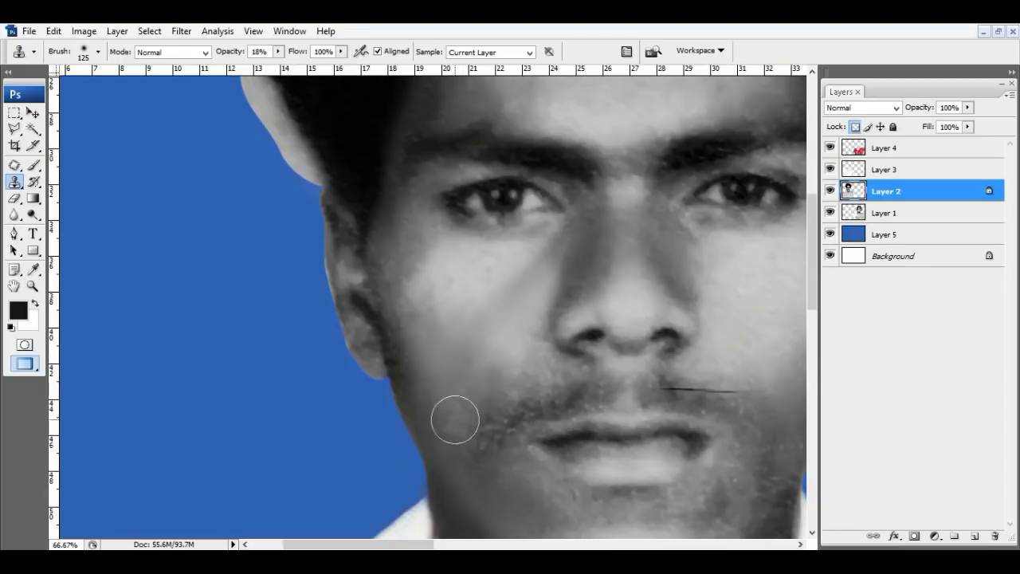
pyautogui.scroll(-8, 440, 319)
pyautogui.press('j')
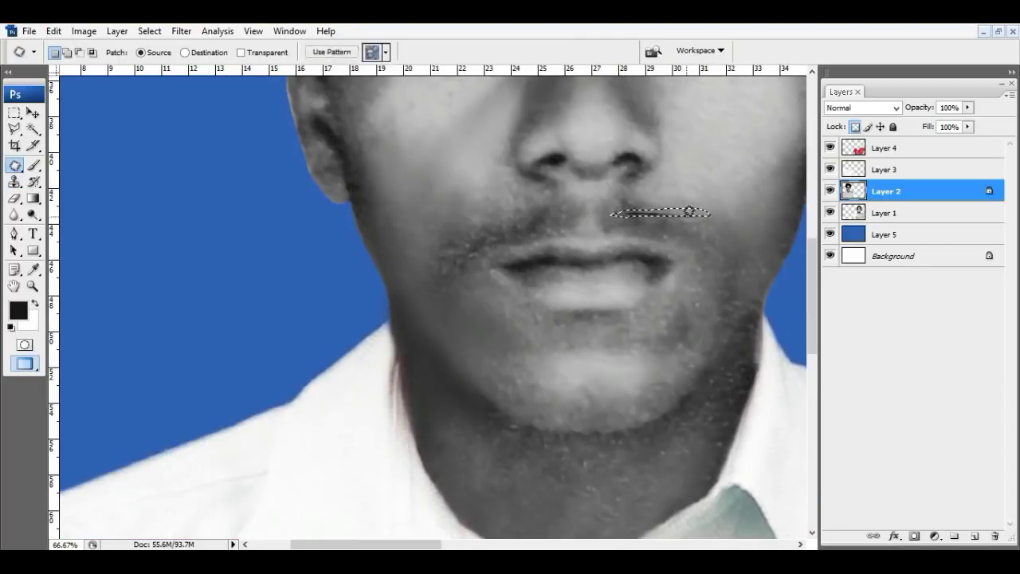
# Return to the Clone Stamp and zoom in on the woman's lower face
pyautogui.press('s')
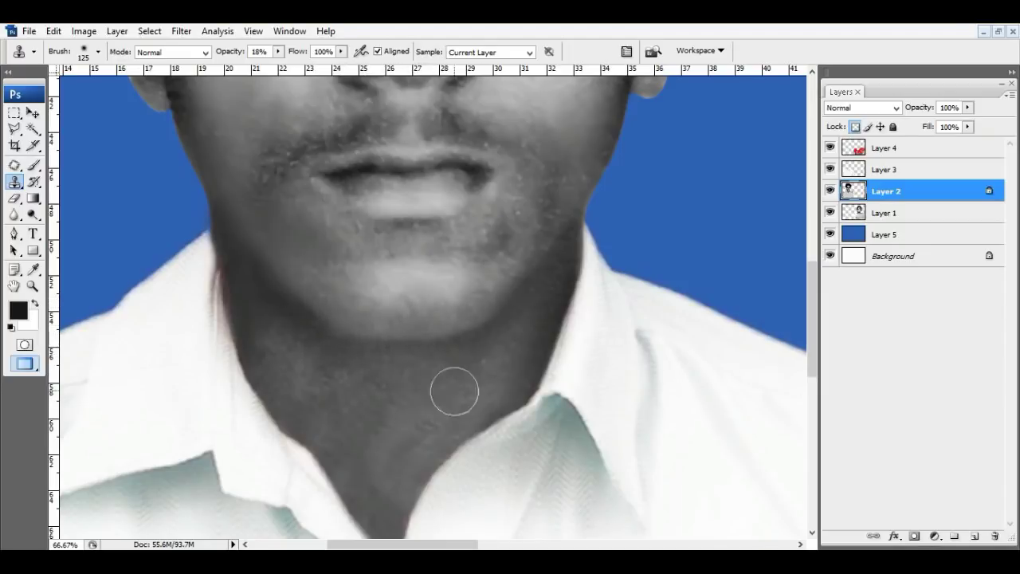
pyautogui.hotkey('ctrl', '-')
pyautogui.hotkey('ctrl', '-')
pyautogui.hotkey('ctrl', '+')
pyautogui.moveTo(538, 241); pyautogui.dragTo(539, 175)
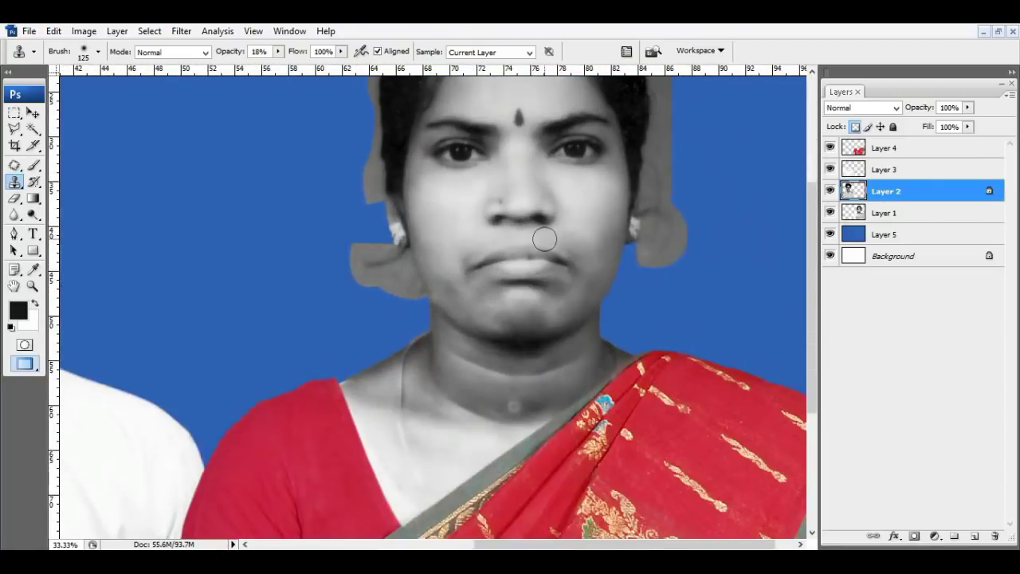
# Set clone opacity to 52% on the woman's Layer 1 and zoom to her chin
pyautogui.hotkey('ctrl', '+')
pyautogui.press('5')
pyautogui.press('2')
pyautogui.hotkey('alt', '[')
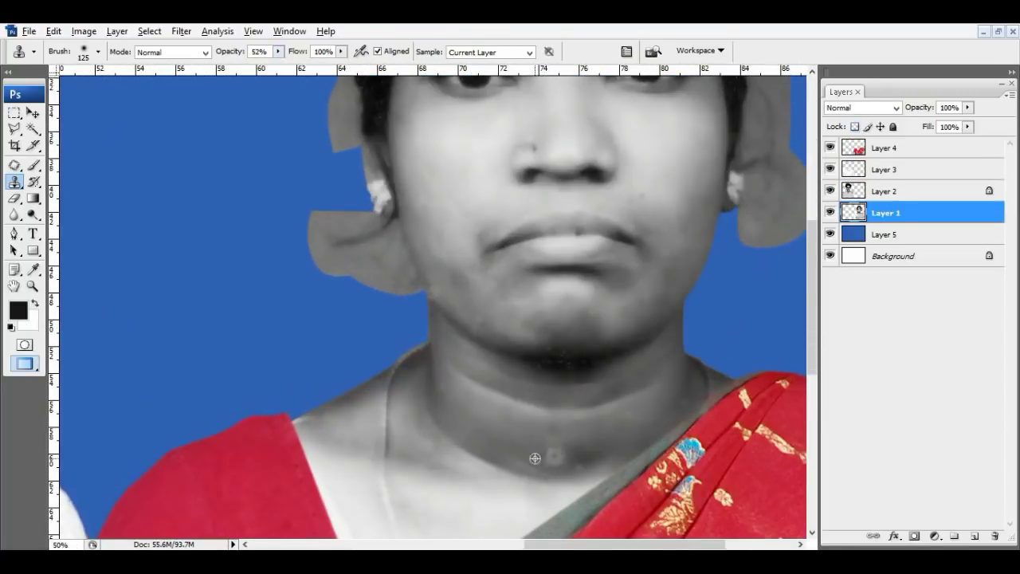
pyautogui.hotkey('ctrl', '+')
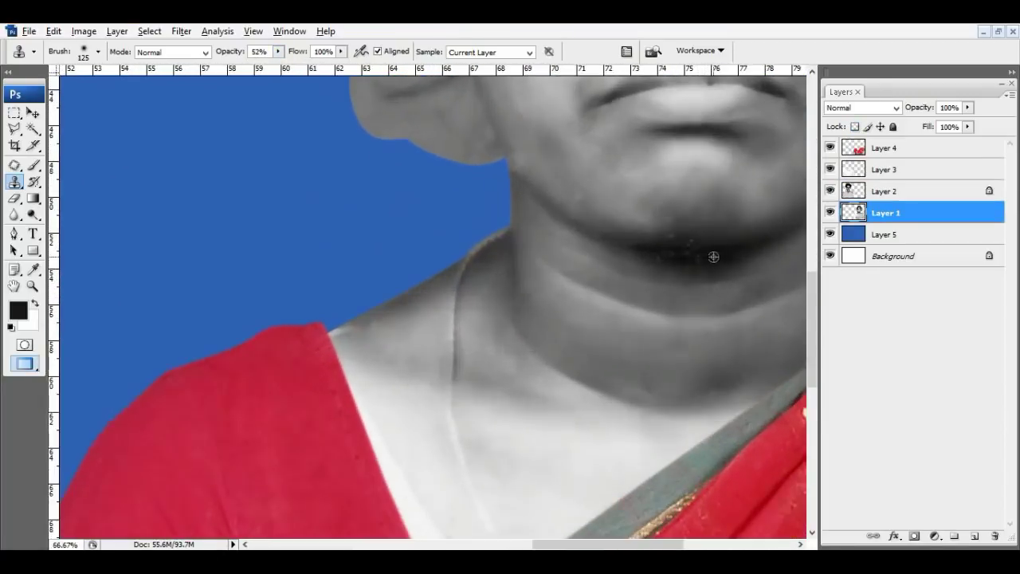
# Clone away bright specks at the woman's hair parting and forehead with a 90 brush
pyautogui.moveTo(648, 253)
pyautogui.mouseDown()
pyautogui.moveTo(626, 385)
pyautogui.moveTo(561, 334)
pyautogui.mouseUp()
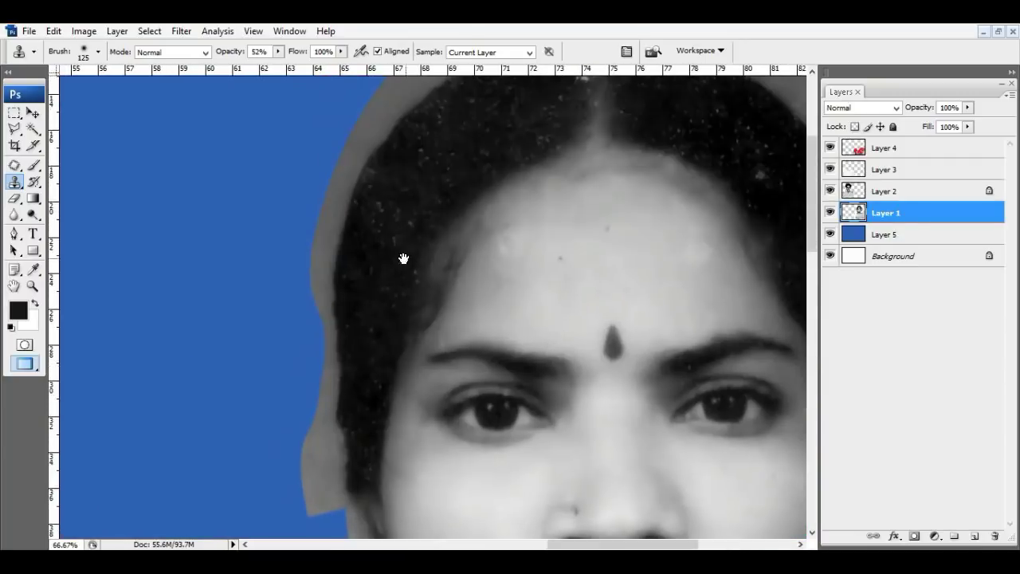
pyautogui.moveTo(358, 269)
pyautogui.mouseDown()
pyautogui.moveTo(381, 303)
pyautogui.moveTo(447, 201)
pyautogui.mouseUp()
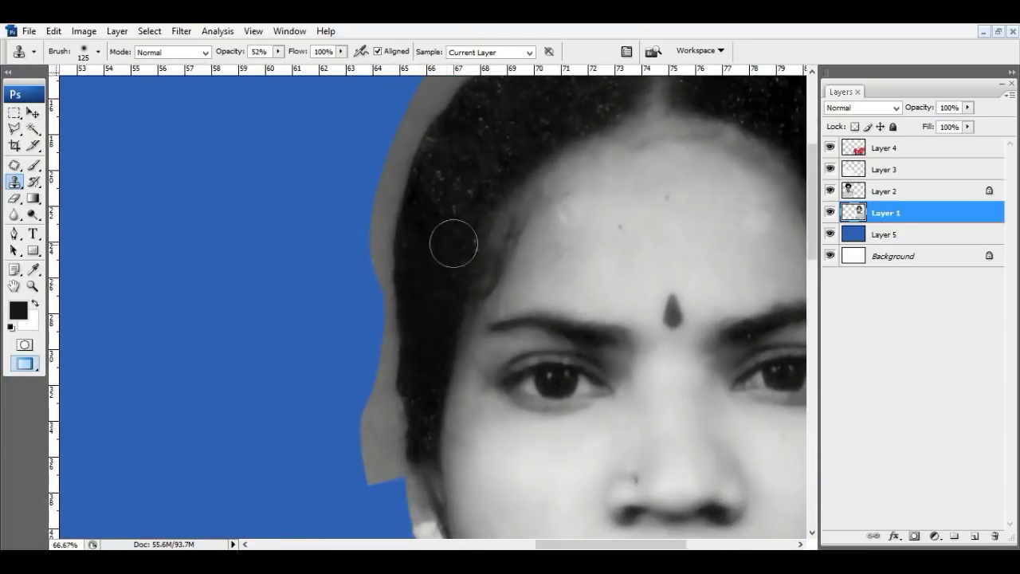
pyautogui.moveTo(468, 249); pyautogui.dragTo(412, 332)
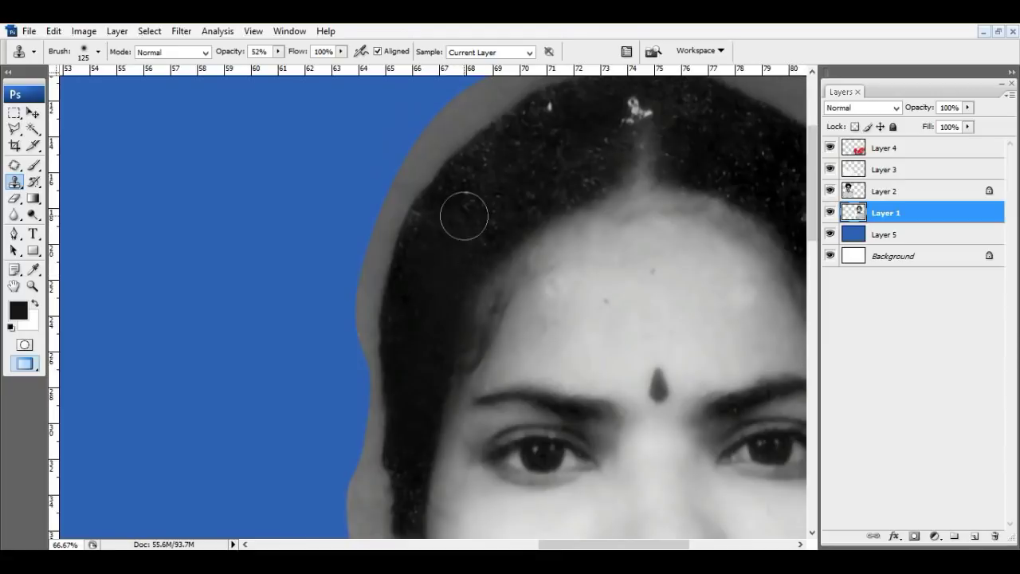
pyautogui.moveTo(498, 220); pyautogui.dragTo(480, 278)
pyautogui.press('[')
pyautogui.press('[')
pyautogui.moveTo(595, 172); pyautogui.dragTo(622, 162)
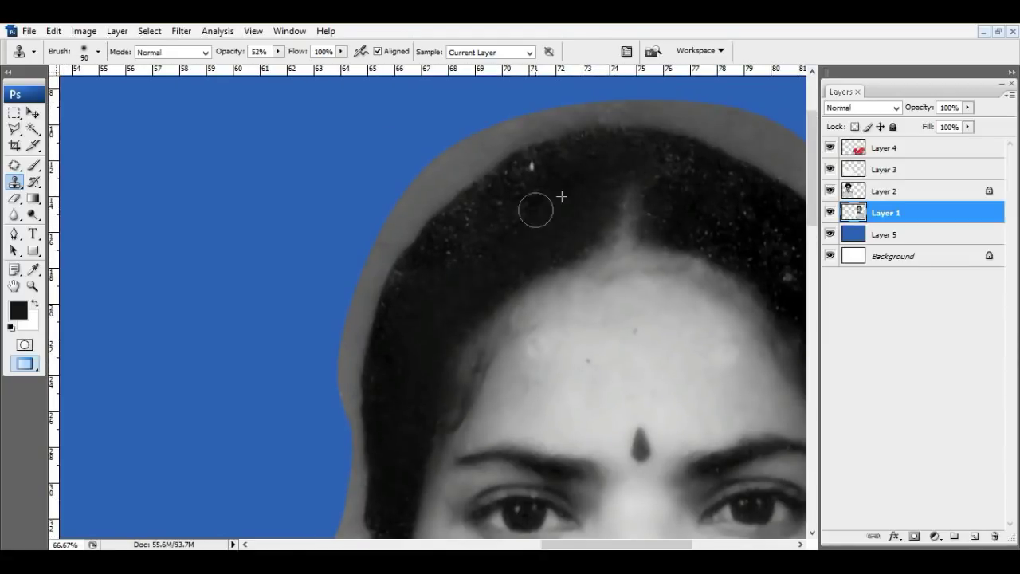
pyautogui.moveTo(558, 155); pyautogui.dragTo(614, 141)
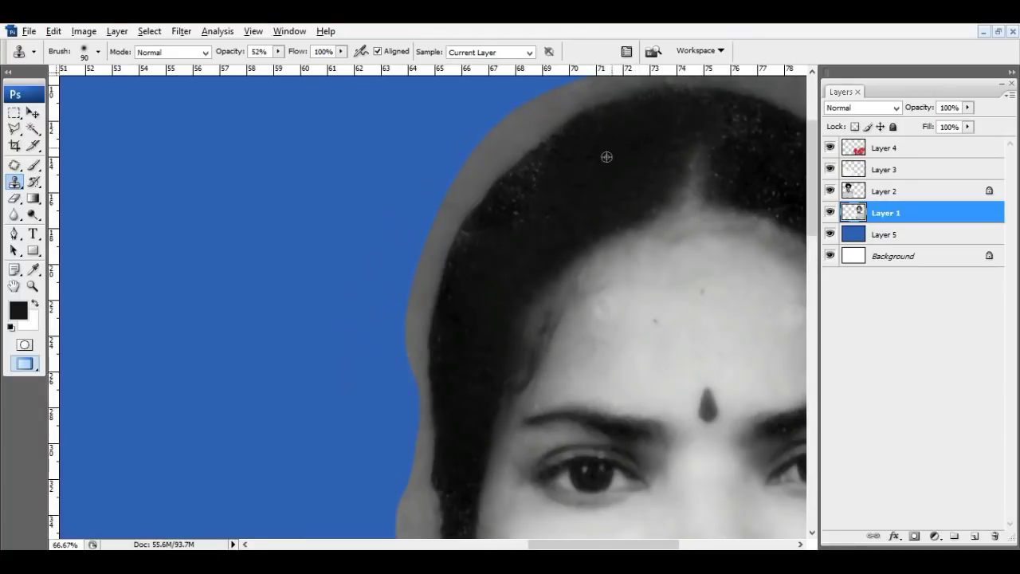
pyautogui.moveTo(471, 241); pyautogui.dragTo(255, 208)
pyautogui.moveTo(519, 98); pyautogui.dragTo(519, 154)
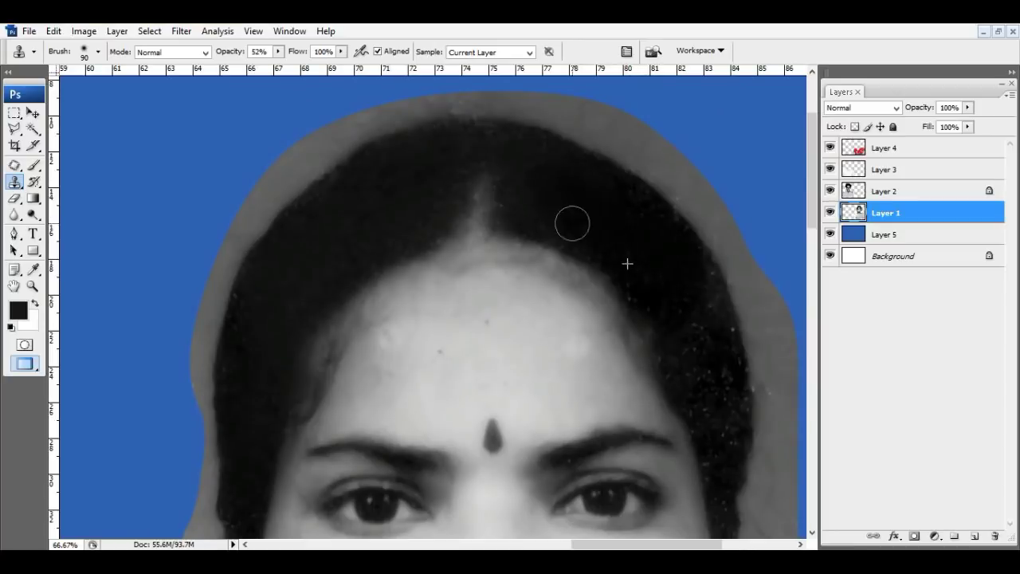
pyautogui.moveTo(699, 319); pyautogui.dragTo(679, 180)
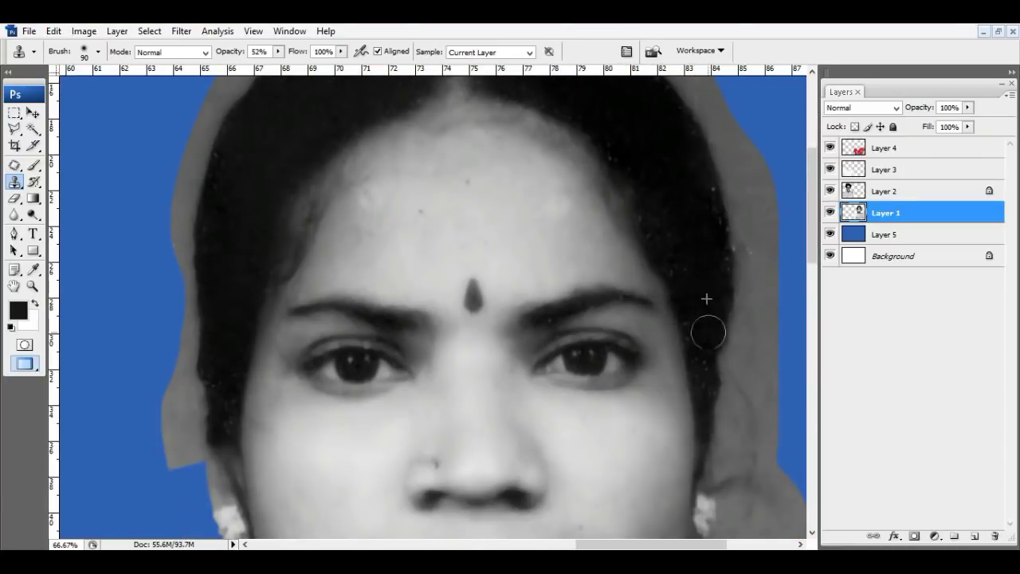
pyautogui.moveTo(706, 380); pyautogui.dragTo(722, 448)
# Select the man's head on Layer 2 and copy it to a new Layer 6
pyautogui.hotkey('ctrl', '-')
pyautogui.hotkey('ctrl', '-')
pyautogui.hotkey('ctrl', '-')
pyautogui.hotkey('ctrl', '-')
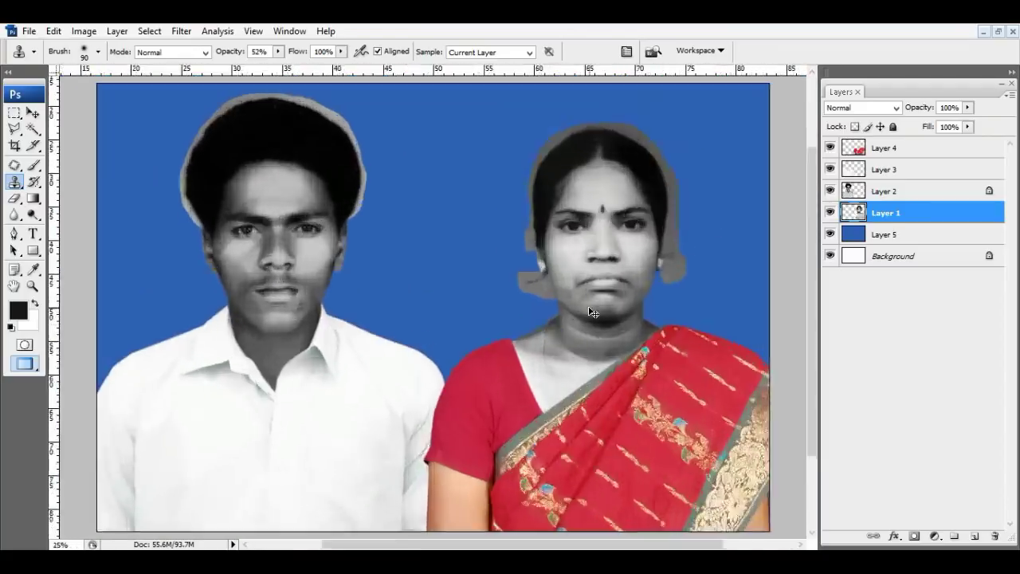
pyautogui.hotkey('ctrl', '+')
pyautogui.hotkey('ctrl', '+')
pyautogui.hotkey('ctrl', '+')
pyautogui.hotkey('alt', ']')
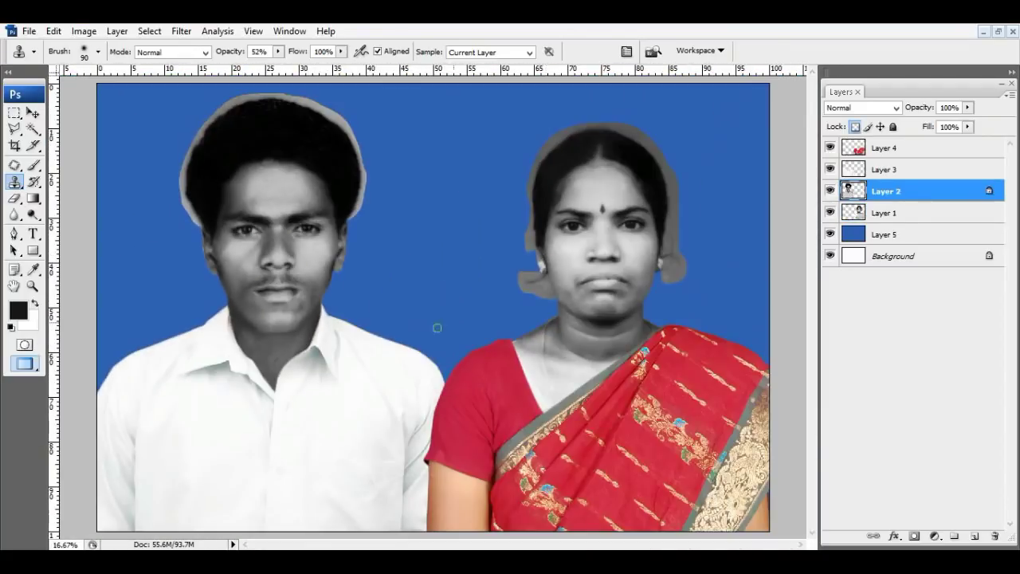
pyautogui.press('c')
pyautogui.press('m')
pyautogui.press('v')
pyautogui.rightClick(269, 220)
pyautogui.hotkey('ctrl', 'j')
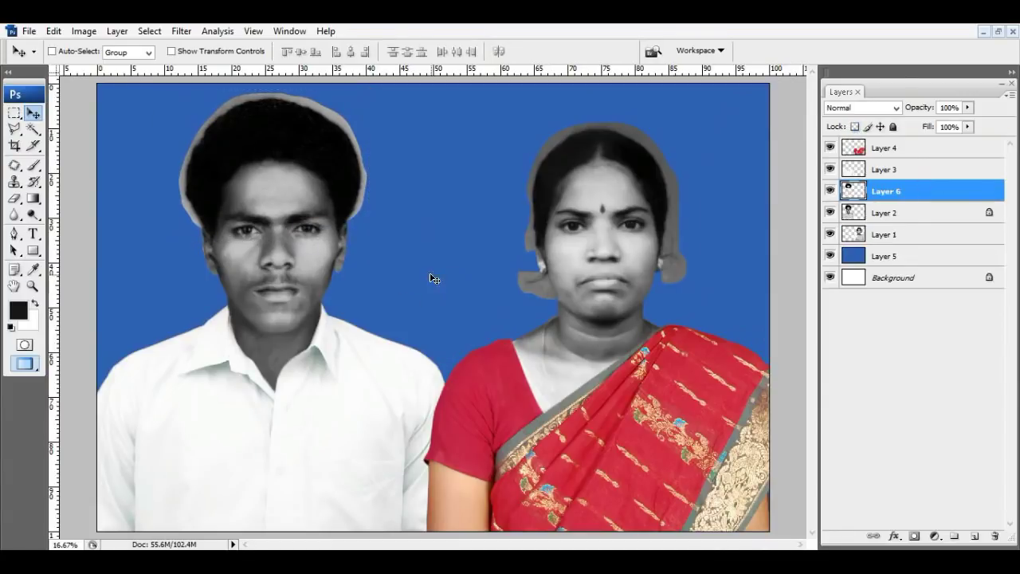
# Brighten the copied head with Levels, then move Layer 6 below Layer 2 in Multiply mode
pyautogui.hotkey('ctrl', 'l')
pyautogui.click(307, 94)
pyautogui.press('Return')
pyautogui.hotkey('ctrl', '[')
pyautogui.click(863, 108)
pyautogui.click(857, 150)
pyautogui.click(830, 190)
# Apply the Noise > Dust & Scratches filter to Layer 6 around the man's hair
pyautogui.hotkey('ctrl', '+')
pyautogui.hotkey('ctrl', '+')
pyautogui.rightClick(466, 283)
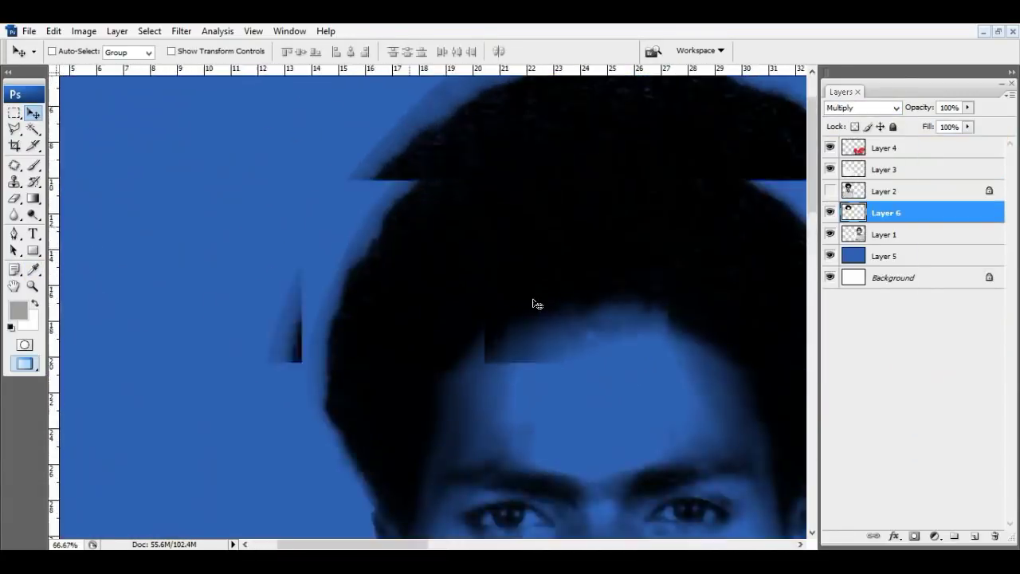
pyautogui.click(181, 31)
pyautogui.click(228, 221)
pyautogui.click(383, 252)
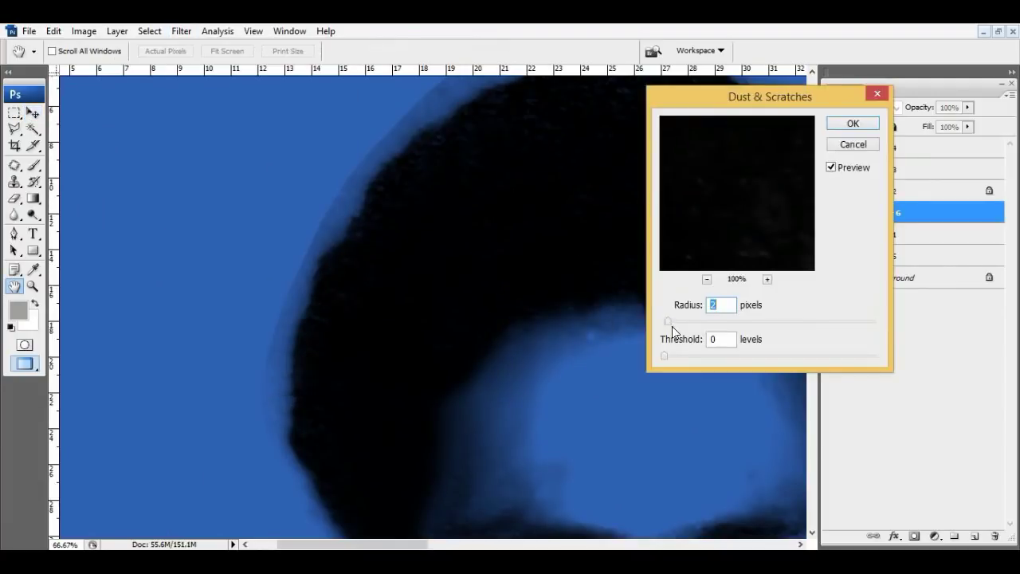
pyautogui.press('Return')
# Erase the grey fringe along the top and top-right of the man's hair on Layer 2
pyautogui.rightClick(431, 301)
pyautogui.click(430, 297)
pyautogui.press('e')
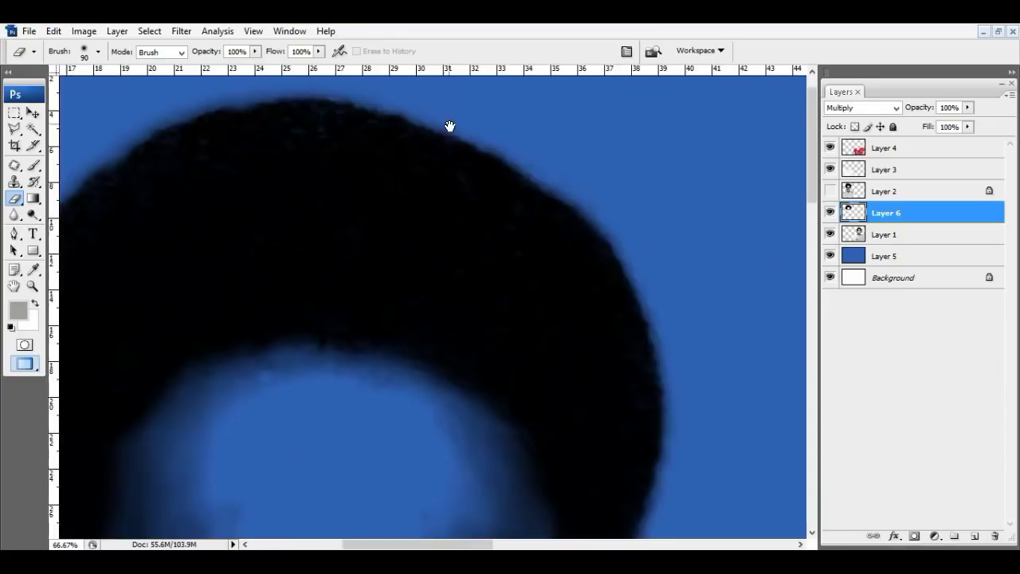
pyautogui.moveTo(294, 280)
pyautogui.mouseDown()
pyautogui.moveTo(461, 141)
pyautogui.moveTo(647, 128)
pyautogui.mouseUp()
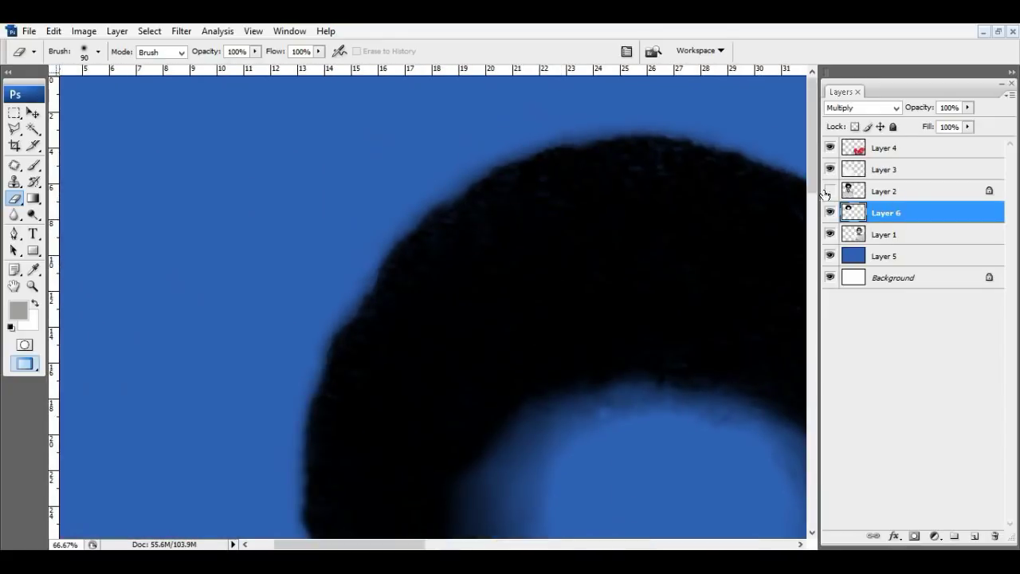
pyautogui.click(830, 191)
pyautogui.press('/')
pyautogui.click(888, 191)
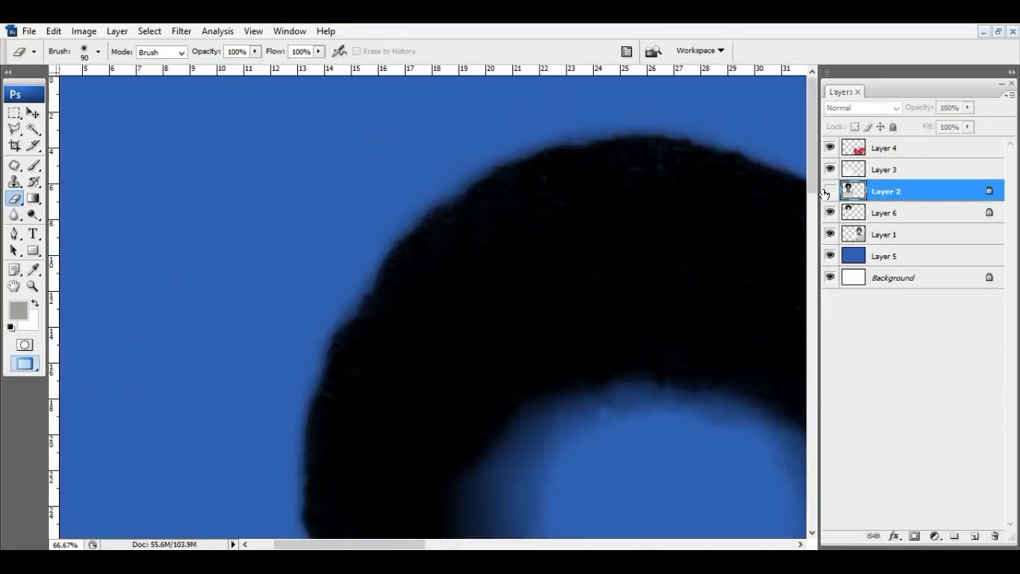
pyautogui.moveTo(724, 132)
pyautogui.mouseDown()
pyautogui.moveTo(465, 157)
pyautogui.moveTo(292, 473)
pyautogui.mouseUp()
pyautogui.scroll(-3, 287, 478)
pyautogui.moveTo(274, 324)
pyautogui.mouseDown()
pyautogui.moveTo(319, 423)
pyautogui.moveTo(360, 474)
pyautogui.mouseUp()
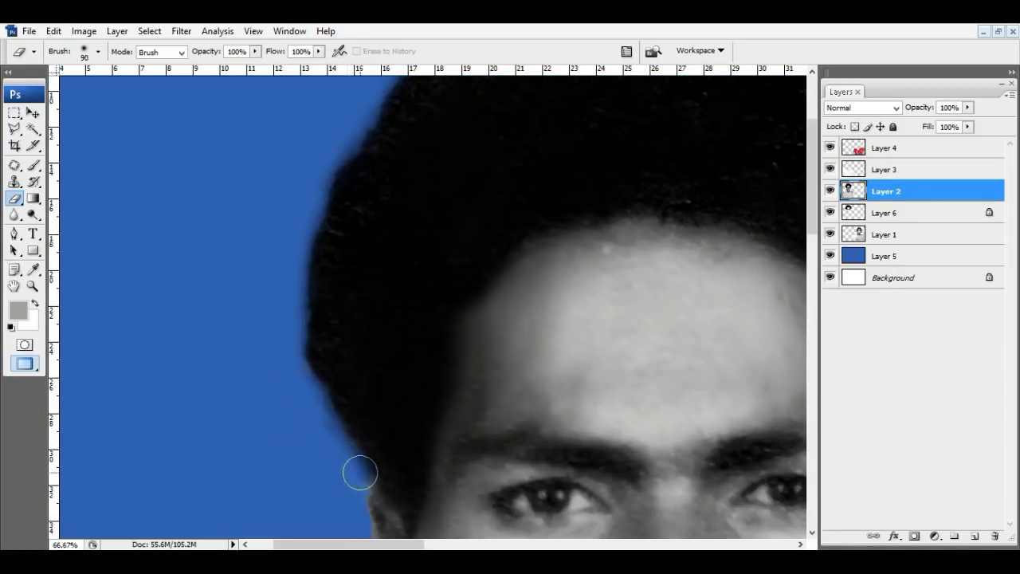
pyautogui.moveTo(386, 225); pyautogui.dragTo(109, 462)
pyautogui.moveTo(263, 120)
pyautogui.mouseDown()
pyautogui.moveTo(339, 163)
pyautogui.moveTo(551, 437)
pyautogui.mouseUp()
# Copy a marquee selection of the woman's head from Layer 1 onto new Layer 7
pyautogui.hotkey('ctrl', '-')
pyautogui.press('[')
pyautogui.press('[')
pyautogui.press('[')
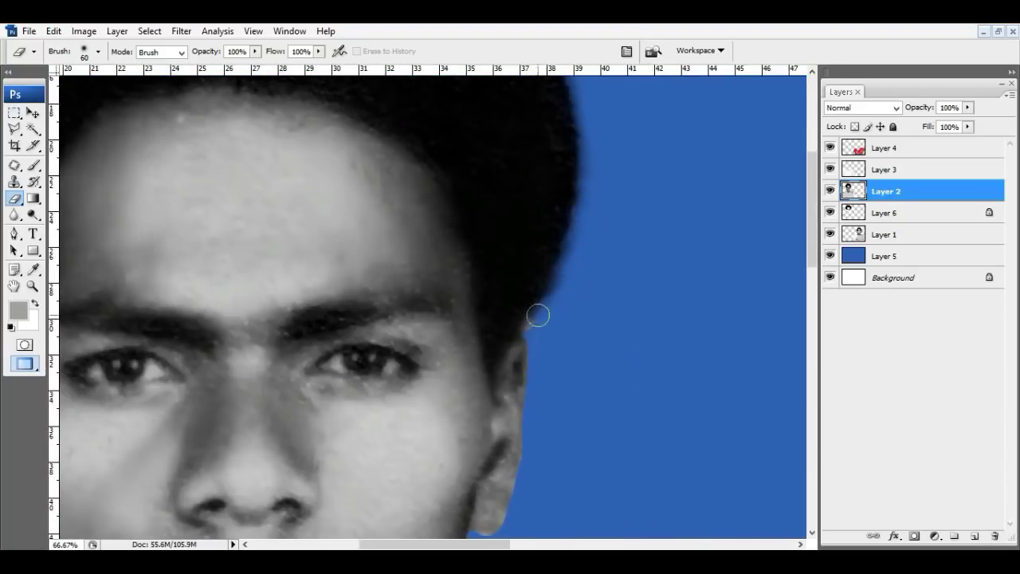
pyautogui.hotkey('ctrl', '-')
pyautogui.hotkey('ctrl', '-')
pyautogui.click(883, 235)
pyautogui.press('m')
pyautogui.moveTo(405, 103); pyautogui.dragTo(724, 409)
pyautogui.press('v')
pyautogui.hotkey('ctrl', 'j')
# Brighten the woman's head with Levels by sampling the white point on her face
pyautogui.hotkey('ctrl', 'l')
pyautogui.click(995, 325)
pyautogui.click(659, 359)
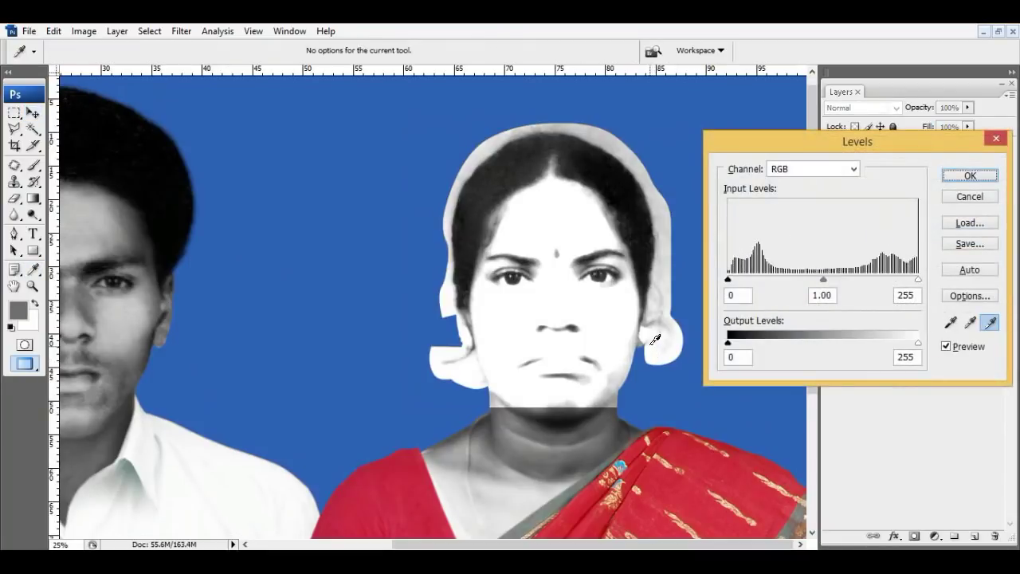
# Set Layer 7 to Multiply blending and brighten it further with Levels
pyautogui.press('Return')
pyautogui.click(862, 107)
pyautogui.click(838, 168)
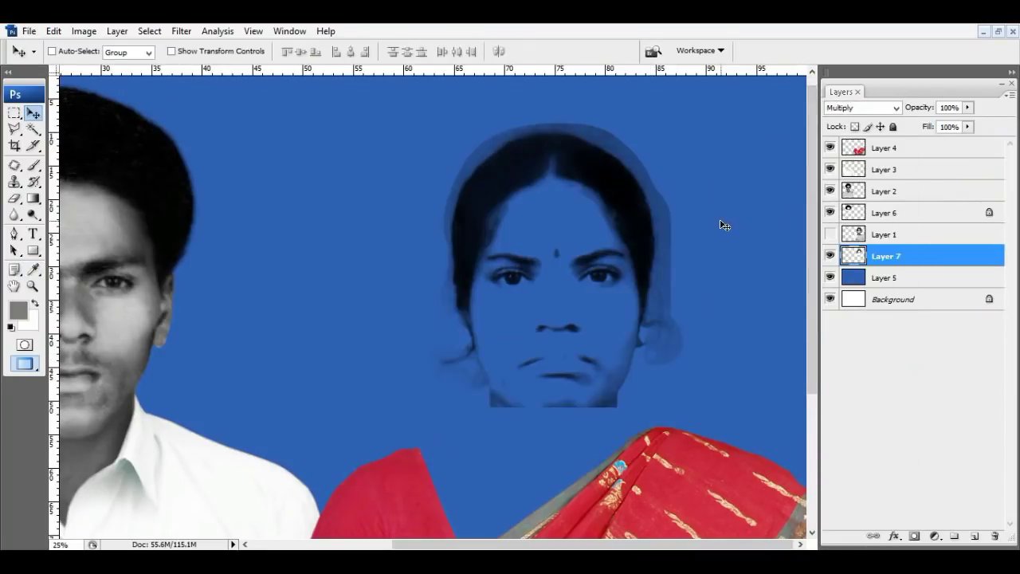
pyautogui.hotkey('ctrl', 'l')
pyautogui.moveTo(728, 279); pyautogui.dragTo(742, 281)
pyautogui.press('Return')
# Erase the light halo along the woman's hairline with a small eraser brush
pyautogui.press('c')
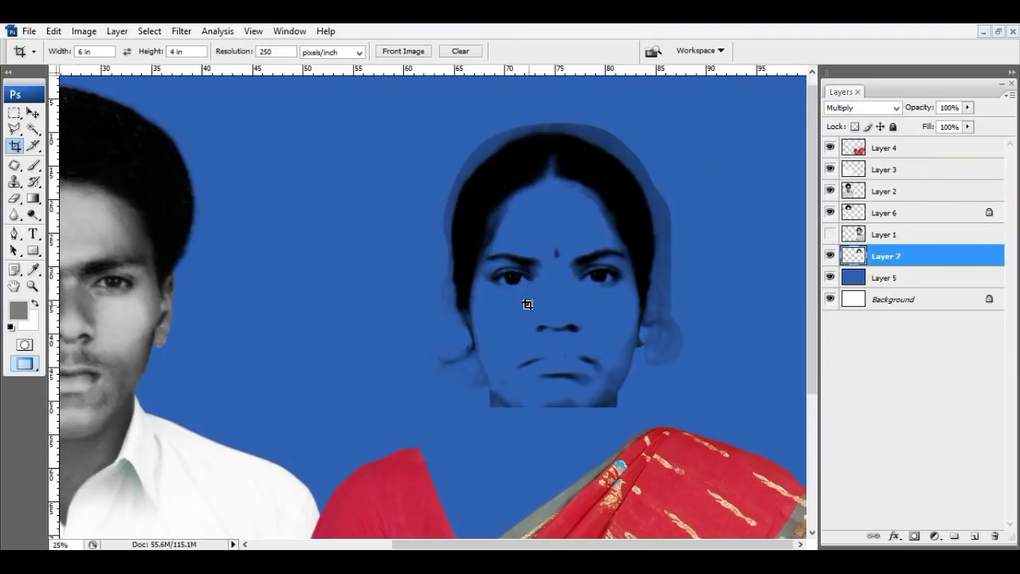
pyautogui.hotkey('ctrl', '+')
pyautogui.hotkey('ctrl', '+')
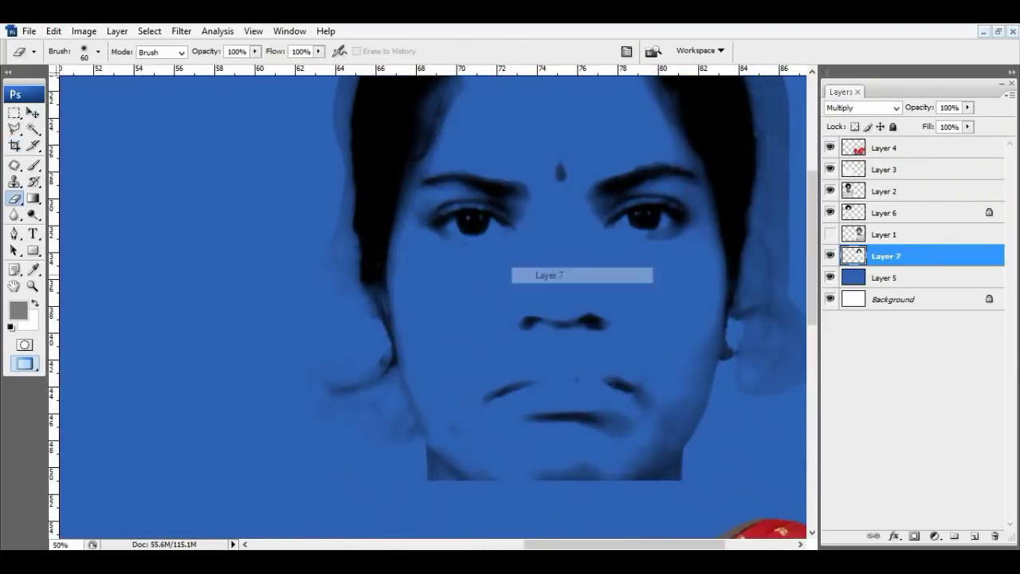
pyautogui.press('e')
pyautogui.press('[')
pyautogui.press('[')
pyautogui.press('[')
pyautogui.scroll(3, 283, 314)
pyautogui.scroll(3, 303, 255)
pyautogui.press('[')
pyautogui.moveTo(385, 138); pyautogui.dragTo(333, 244)
pyautogui.press('[')
pyautogui.moveTo(399, 200)
pyautogui.mouseDown()
pyautogui.moveTo(382, 210)
pyautogui.moveTo(588, 186)
pyautogui.moveTo(672, 224)
pyautogui.moveTo(494, 125)
pyautogui.mouseUp()
pyautogui.press(']')
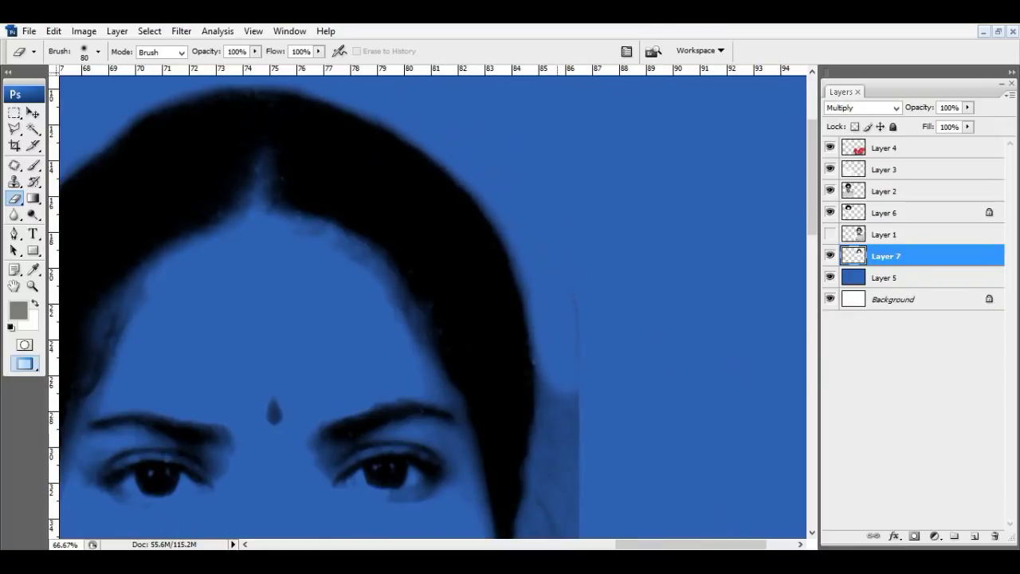
pyautogui.press(']')
pyautogui.press(']')
pyautogui.press(']')
# Quick-mask the woman's ear region and lighten it with Levels
pyautogui.moveTo(590, 499); pyautogui.dragTo(587, 297)
pyautogui.press('b')
pyautogui.press('q')
pyautogui.moveTo(523, 263)
pyautogui.mouseDown()
pyautogui.moveTo(535, 512)
pyautogui.moveTo(617, 335)
pyautogui.mouseUp()
pyautogui.press('q')
pyautogui.hotkey('ctrl', 'l')
pyautogui.press('Return')
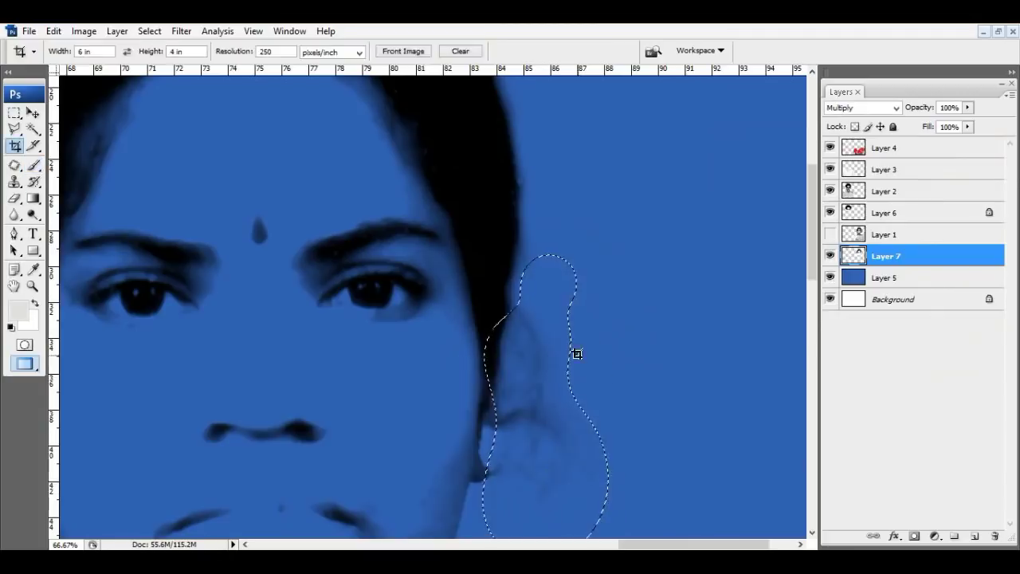
pyautogui.hotkey('ctrl', 'd')
# Show Layer 1 and trace a Pen path around the grey patch beside her ear
pyautogui.press('e')
pyautogui.moveTo(560, 512); pyautogui.dragTo(616, 361)
pyautogui.click(830, 234)
pyautogui.click(859, 236)
pyautogui.press('p')
pyautogui.moveTo(530, 364); pyautogui.dragTo(524, 382)
pyautogui.moveTo(550, 423); pyautogui.dragTo(556, 428)
pyautogui.click(688, 357)
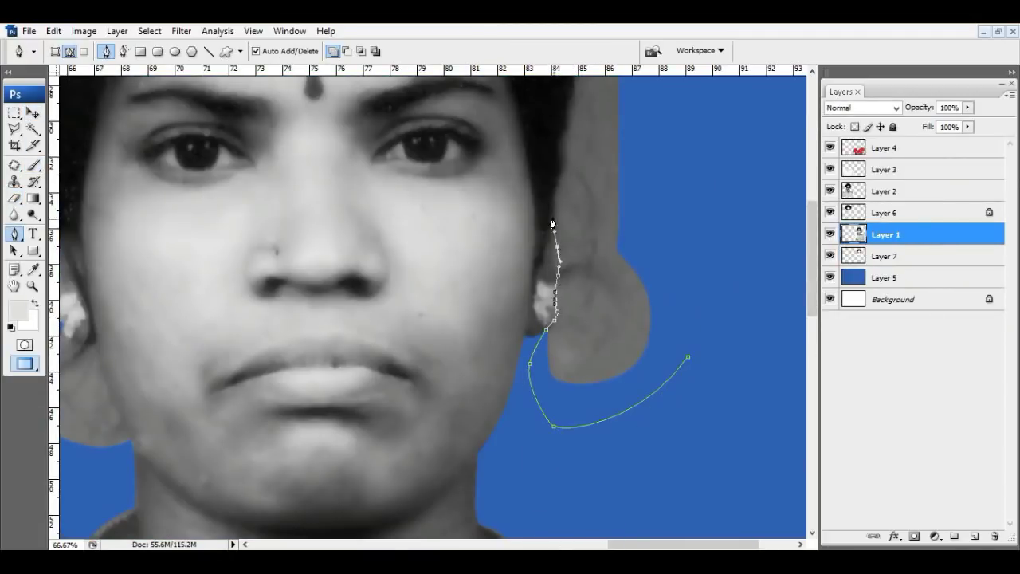
# Turn the ear path into a feathered selection and delete the grey area beside the ear
pyautogui.scroll(5, 554, 224)
pyautogui.scroll(-5, 563, 323)
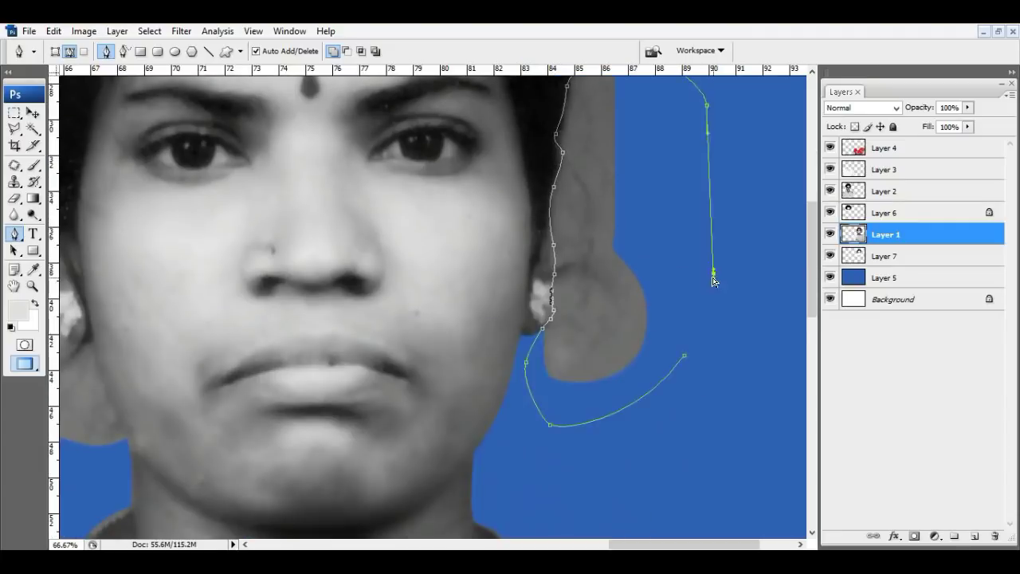
pyautogui.hotkey('ctrl', 'Return')
pyautogui.press('e')
pyautogui.hotkey('alt', 'ctrl', 'd')
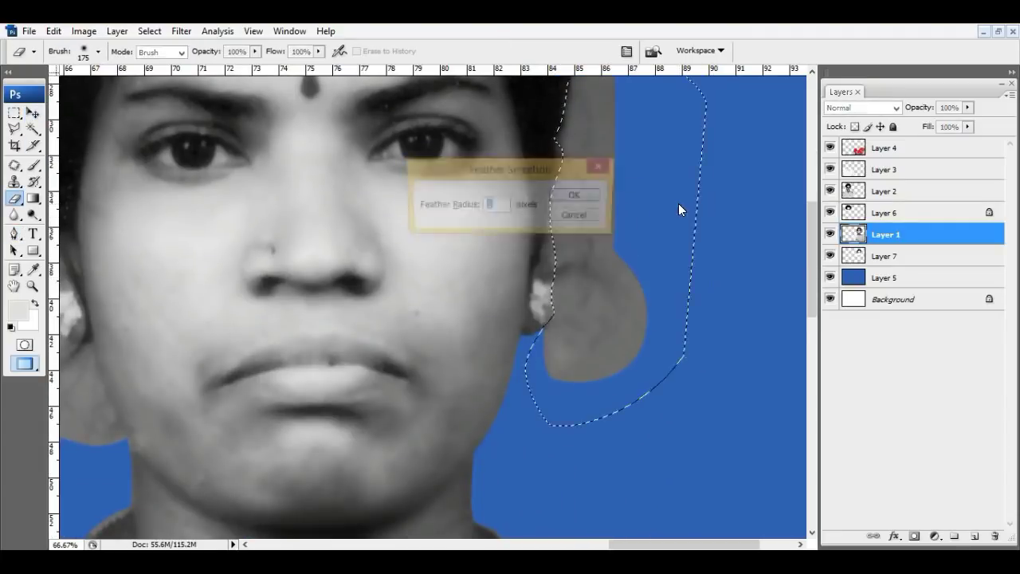
pyautogui.press('Return')
pyautogui.press('Delete')
pyautogui.hotkey('ctrl', 'd')
# Erase the grey edge beside the woman's other ear
pyautogui.scroll(3, 590, 269)
pyautogui.press('[')
pyautogui.press('[')
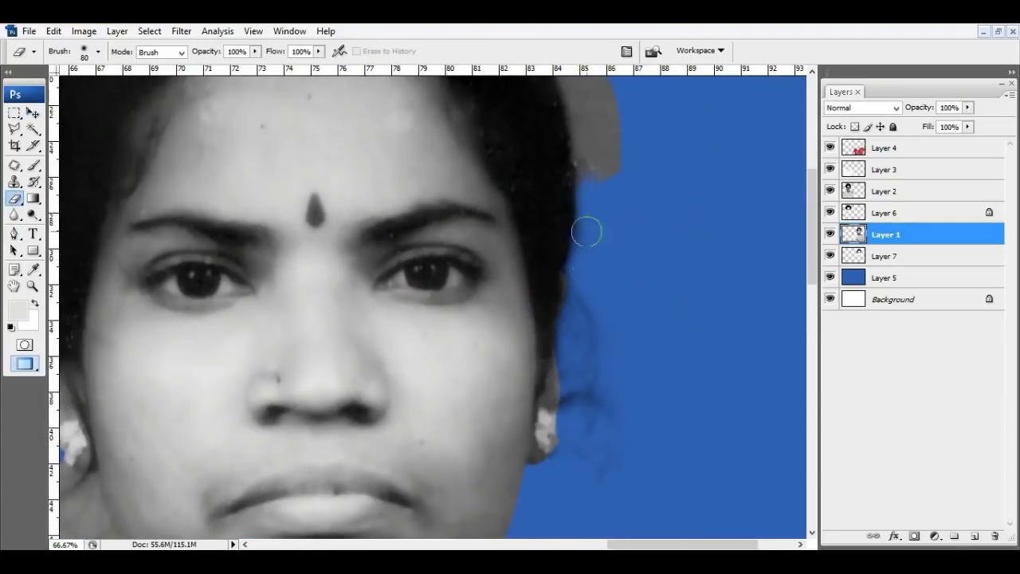
pyautogui.scroll(5, 587, 232)
pyautogui.press(']')
pyautogui.press(']')
pyautogui.press(']')
pyautogui.scroll(2, 598, 210)
pyautogui.hscroll(-3, 337, 177)
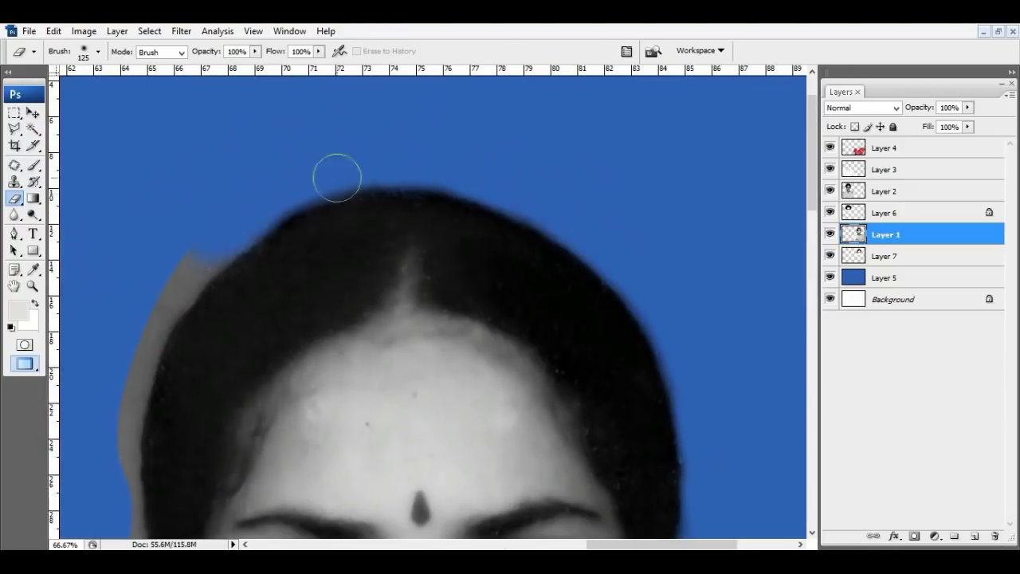
pyautogui.scroll(-5, 337, 177)
pyautogui.hscroll(-3, 399, 159)
pyautogui.press('[')
pyautogui.press('[')
pyautogui.press('[')
pyautogui.hscroll(-2, 394, 337)
pyautogui.scroll(-1, 394, 337)
pyautogui.press('[')
pyautogui.press('[')
pyautogui.press('[')
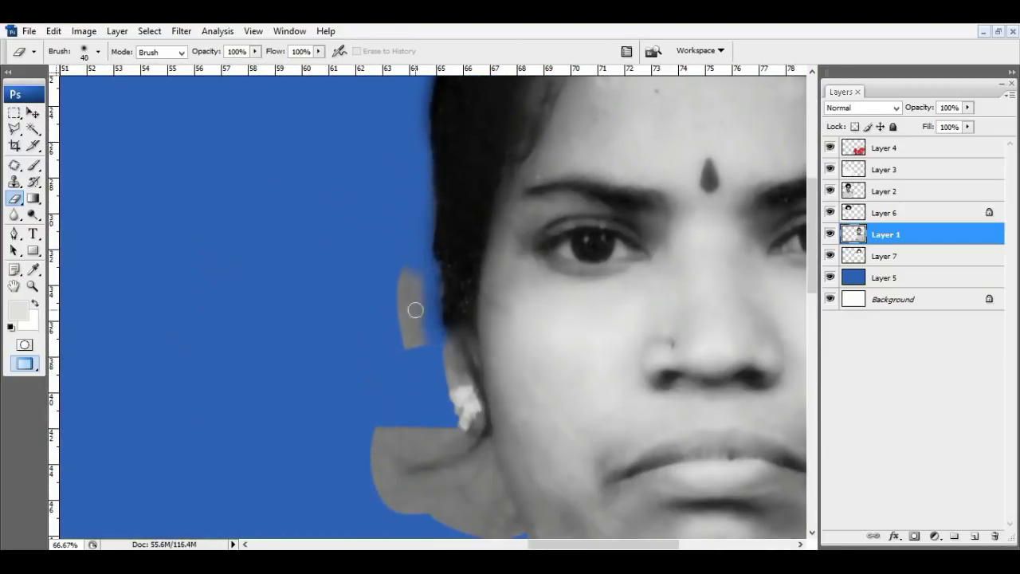
pyautogui.moveTo(416, 310); pyautogui.dragTo(428, 273)
# Trace a Pen path down the hairline beside that ear
pyautogui.press('p')
pyautogui.moveTo(391, 216); pyautogui.dragTo(417, 217)
pyautogui.click(436, 254)
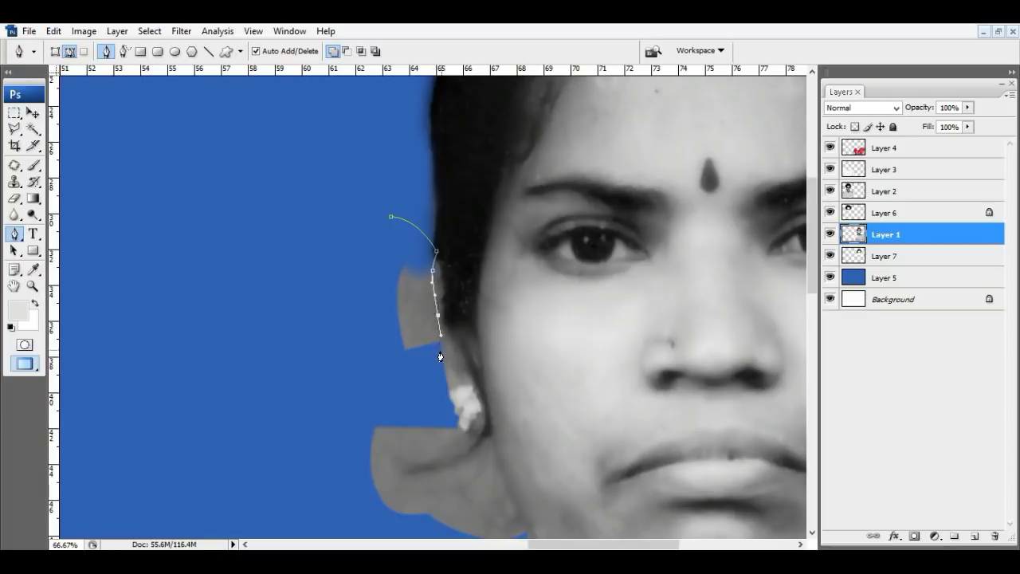
pyautogui.click(439, 353)
pyautogui.scroll(-3, 439, 354)
pyautogui.click(431, 296)
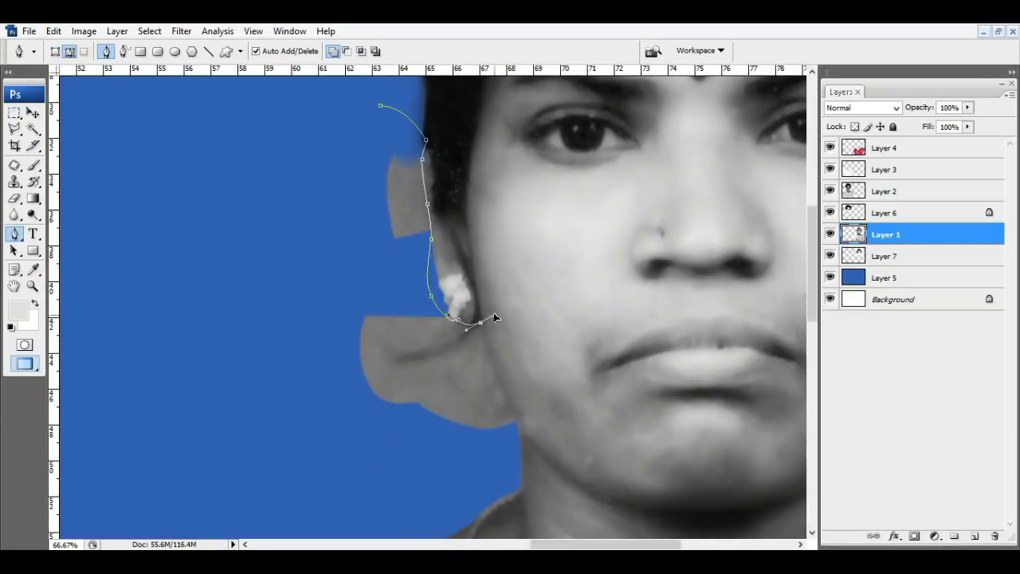
pyautogui.scroll(-3, 494, 320)
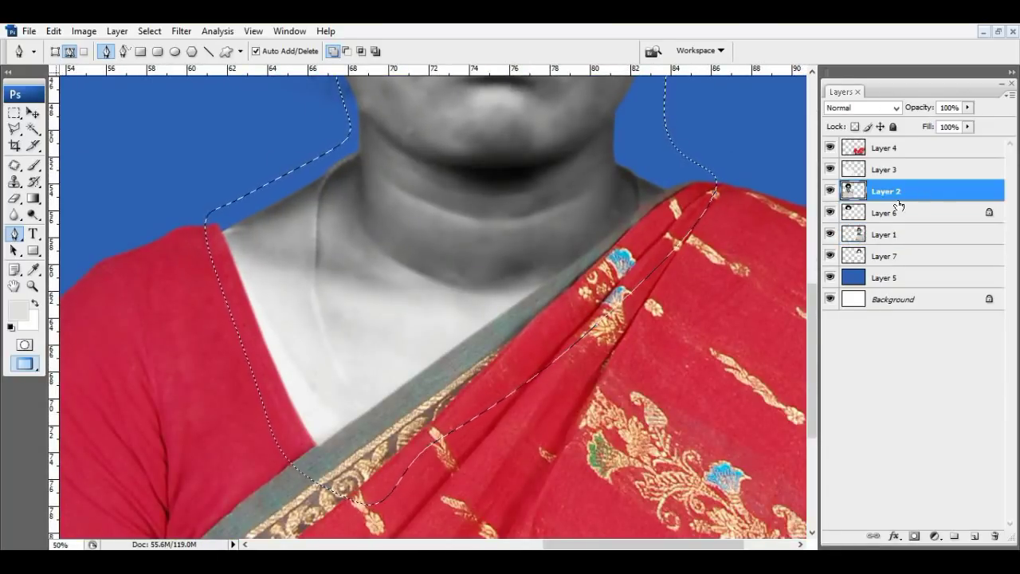
# Merge Layer 2 into Layer 1 and feather the skin selection
pyautogui.click(893, 204)
pyautogui.hotkey('ctrl', 'e')
pyautogui.hotkey('ctrl', '-')
pyautogui.hotkey('ctrl', '-')
pyautogui.hotkey('ctrl', '-')
pyautogui.hotkey('ctrl', 'alt', 'd')
pyautogui.press('Return')
# Warm the skin with Color Balance toward Red and Yellow, then stamp visible to Layer 8
pyautogui.hotkey('ctrl', 'b')
pyautogui.moveTo(676, 114); pyautogui.dragTo(963, 75)
pyautogui.moveTo(787, 169); pyautogui.dragTo(758, 171)
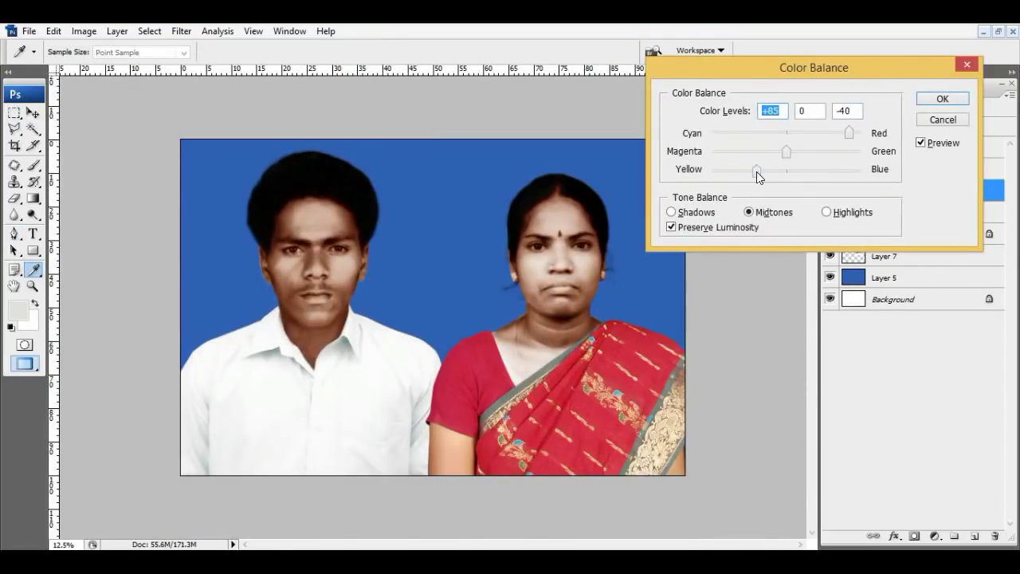
pyautogui.press('Return')
pyautogui.hotkey('ctrl', 'shift', 'alt', 'e')
pyautogui.press('p')
pyautogui.hotkey('ctrl', '+')
pyautogui.hotkey('ctrl', '+')
pyautogui.hotkey('ctrl', '+')
pyautogui.click(182, 31)
pyautogui.moveTo(207, 372)
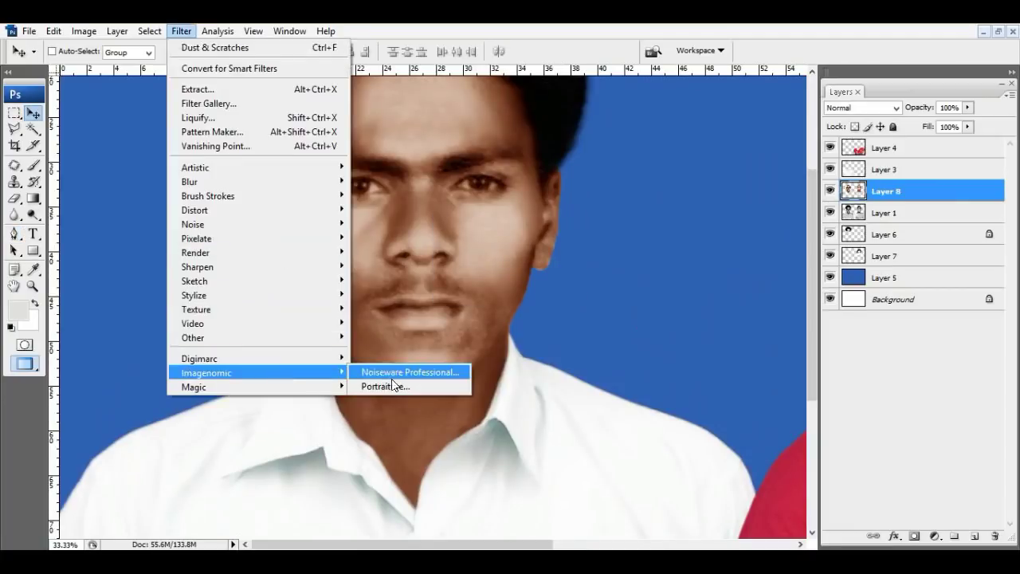
# Preview and cancel Noiseware, then apply Imagenomic Portraiture skin smoothing instead
pyautogui.click(391, 372)
pyautogui.moveTo(615, 295); pyautogui.dragTo(610, 217)
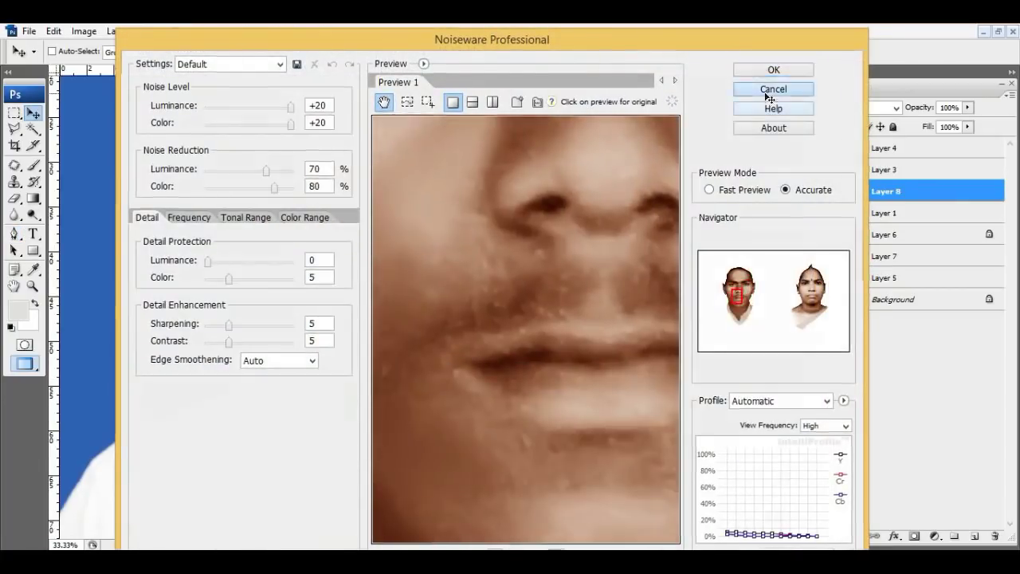
pyautogui.click(773, 89)
pyautogui.click(181, 31)
pyautogui.click(394, 384)
pyautogui.scroll(3, 590, 269)
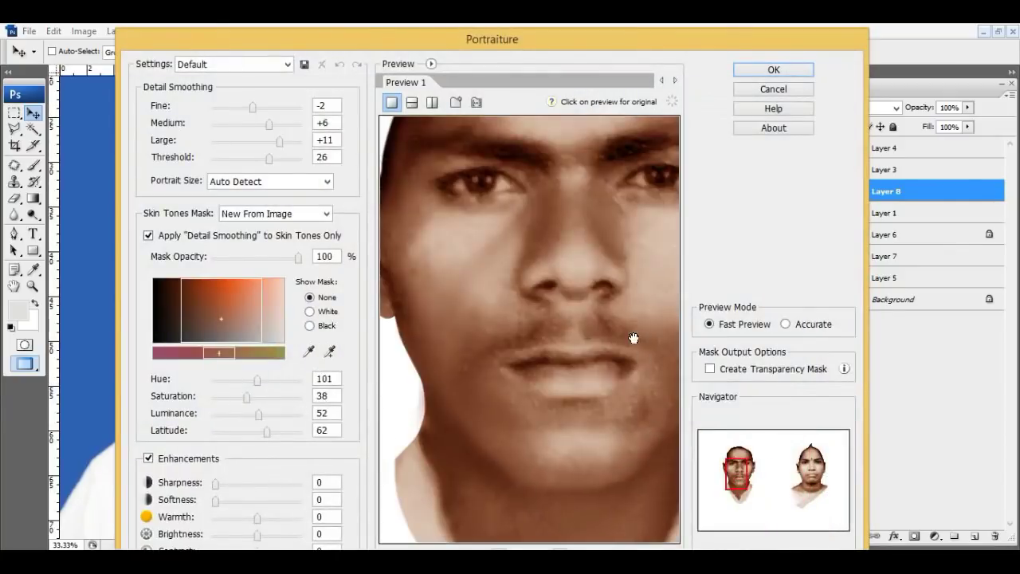
pyautogui.click(761, 77)
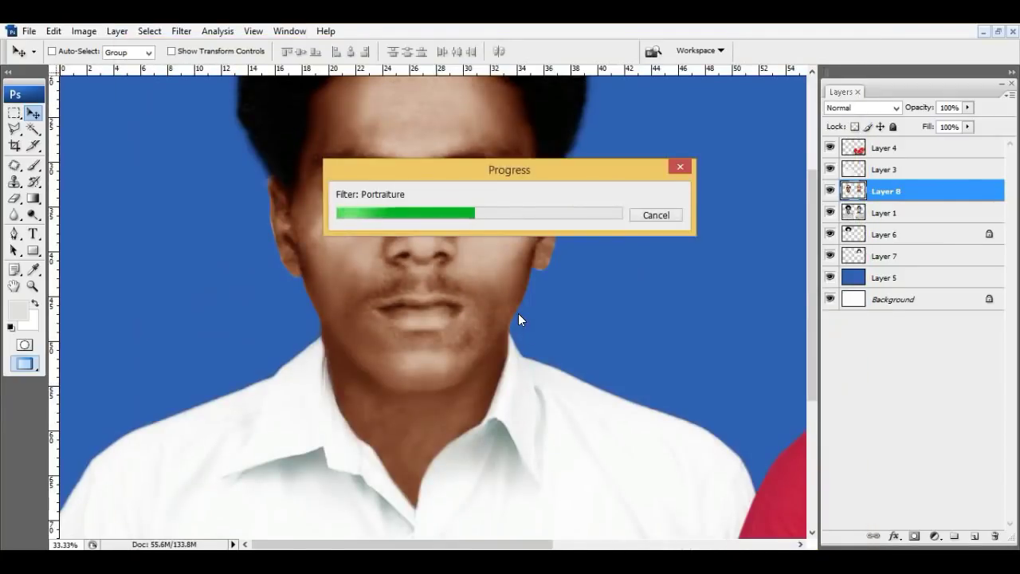
# Duplicate the smoothed layer to Layer 8 copy and delete the original Layer 8
pyautogui.hotkey('ctrl', 'j')
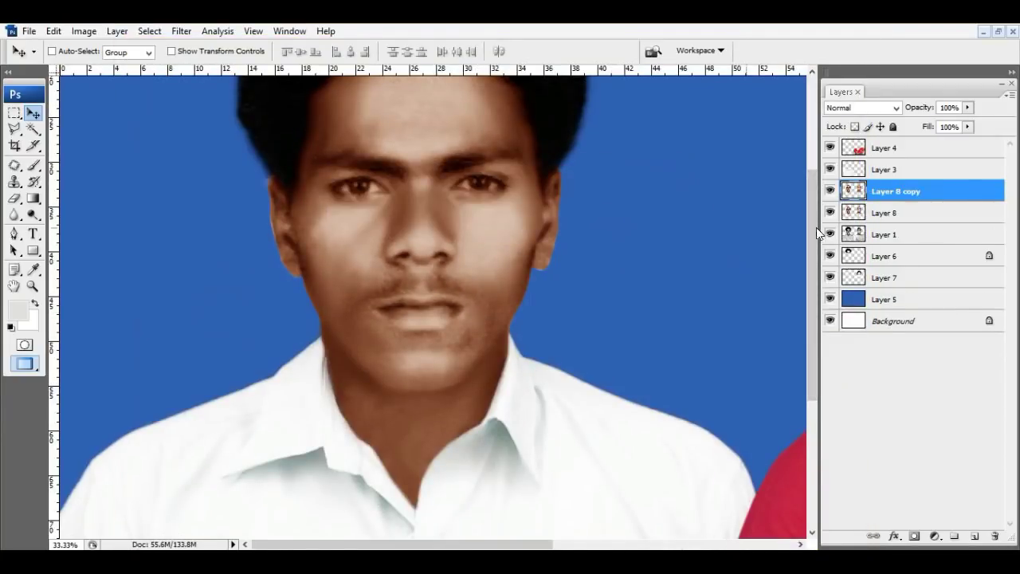
pyautogui.click(873, 220)
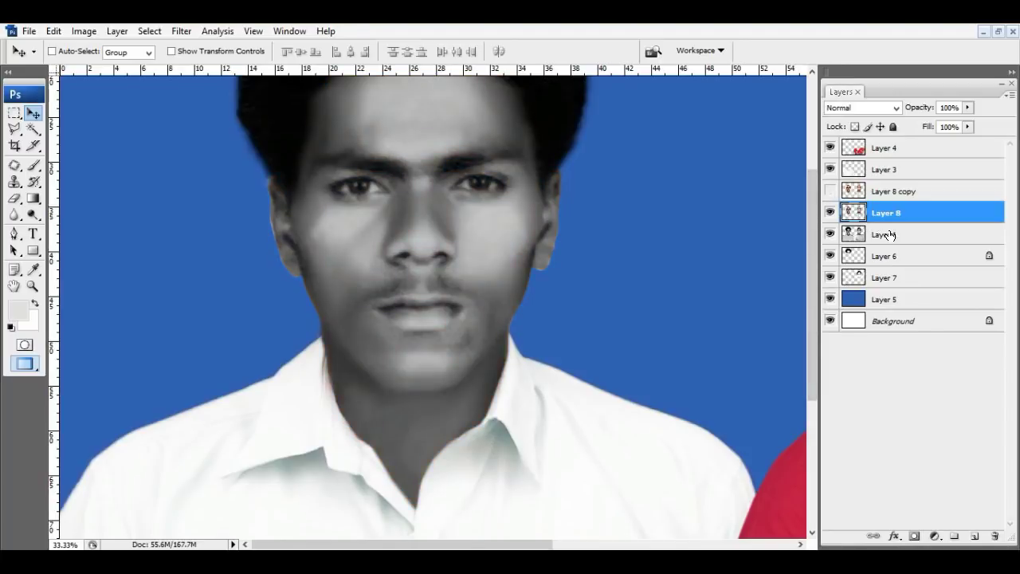
pyautogui.press('Delete')
pyautogui.rightClick(455, 255)
pyautogui.click(455, 255)
pyautogui.press('e')
pyautogui.hotkey('ctrl', '+')
pyautogui.hotkey('ctrl', '+')
pyautogui.hotkey('ctrl', '+')
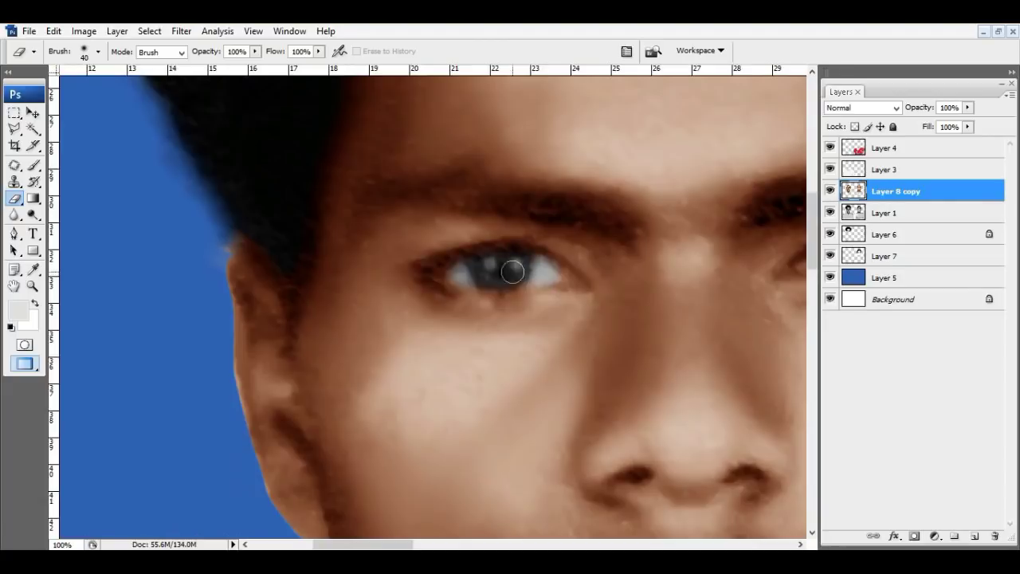
# Set the Eraser on Layer 8 copy to 55% opacity over the woman's eye
pyautogui.hscroll(5, 556, 268)
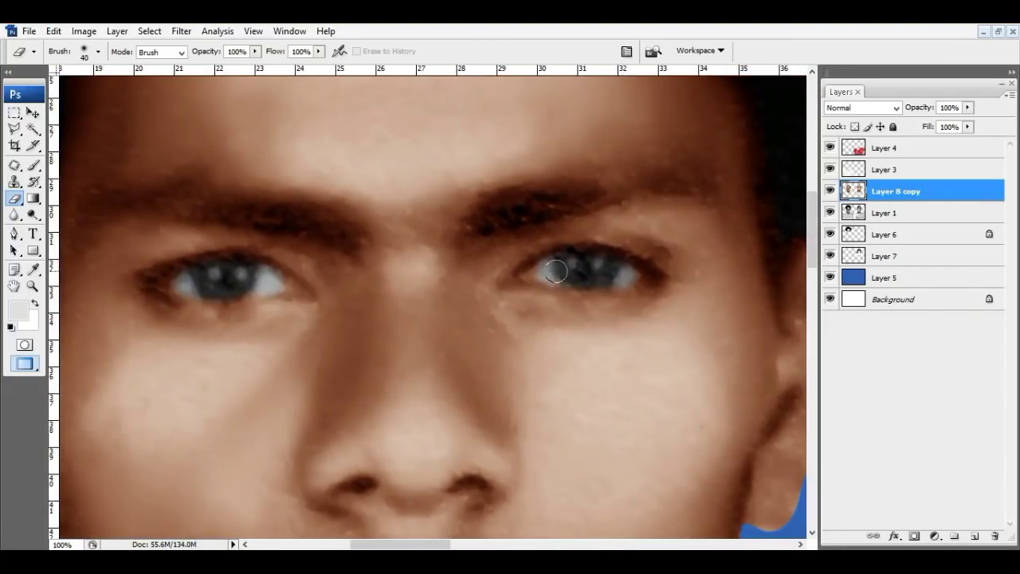
pyautogui.hotkey('ctrl', '-')
pyautogui.hotkey('ctrl', '-')
pyautogui.hscroll(10, 463, 268)
pyautogui.hotkey('ctrl', '+')
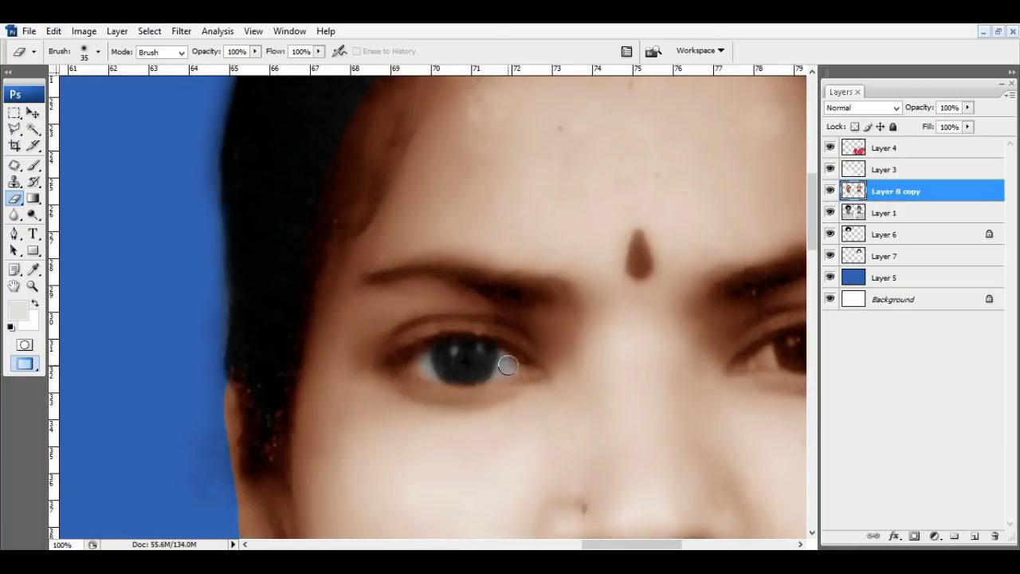
pyautogui.hscroll(5, 508, 365)
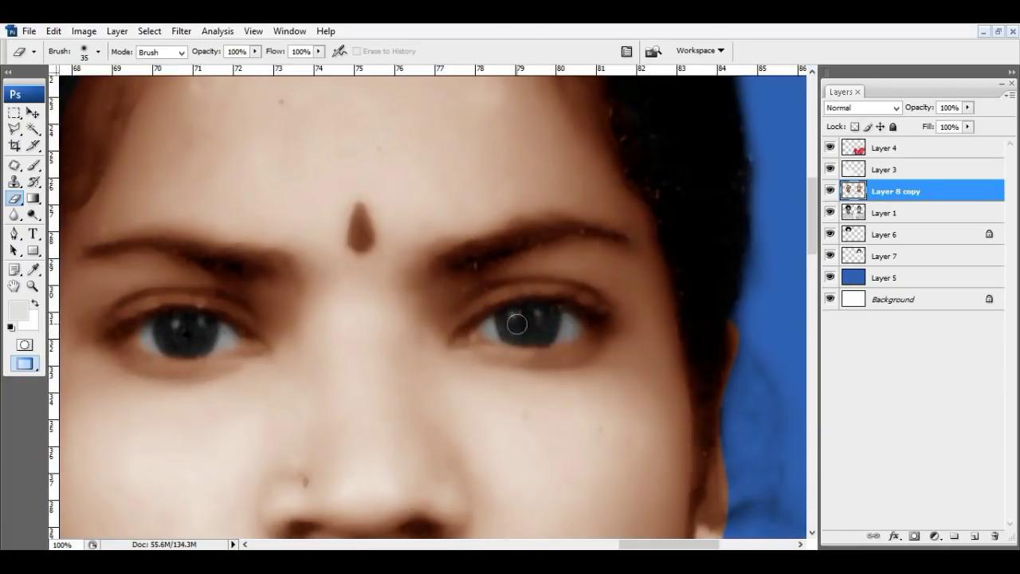
pyautogui.scroll(-3, 517, 323)
pyautogui.click(221, 69)
pyautogui.scroll(1, 615, 264)
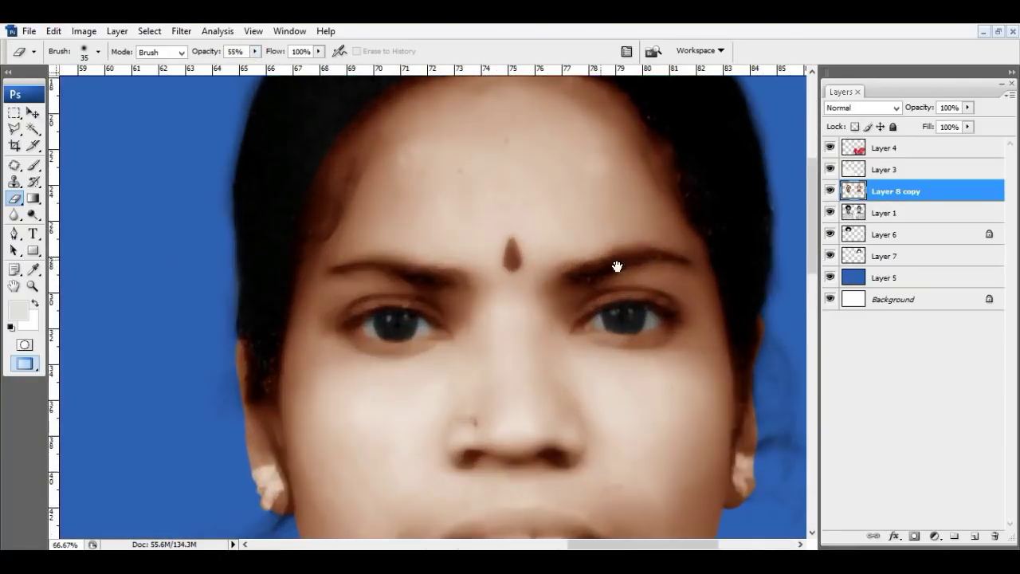
pyautogui.scroll(1, 400, 240)
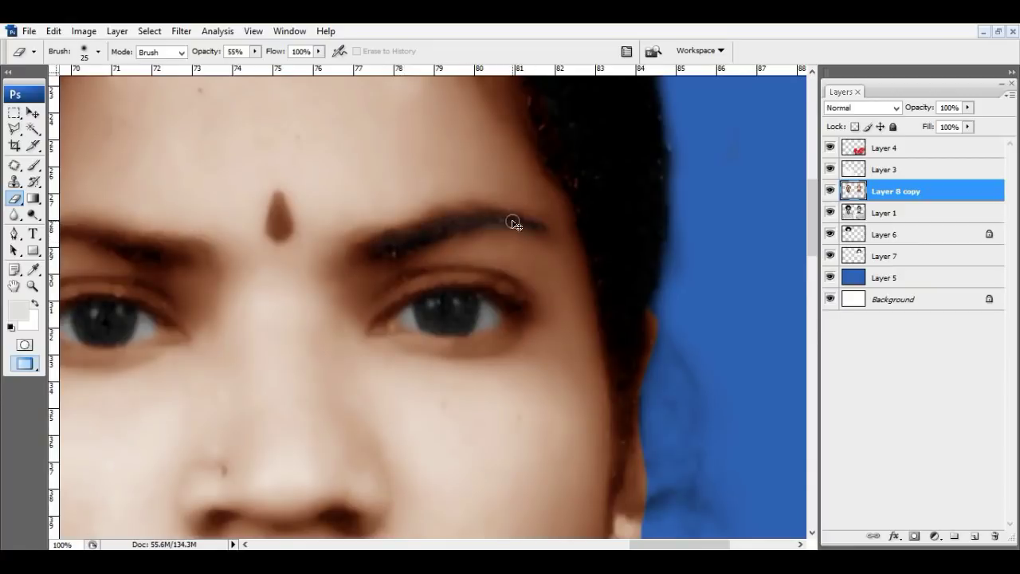
pyautogui.hscroll(-6, 412, 245)
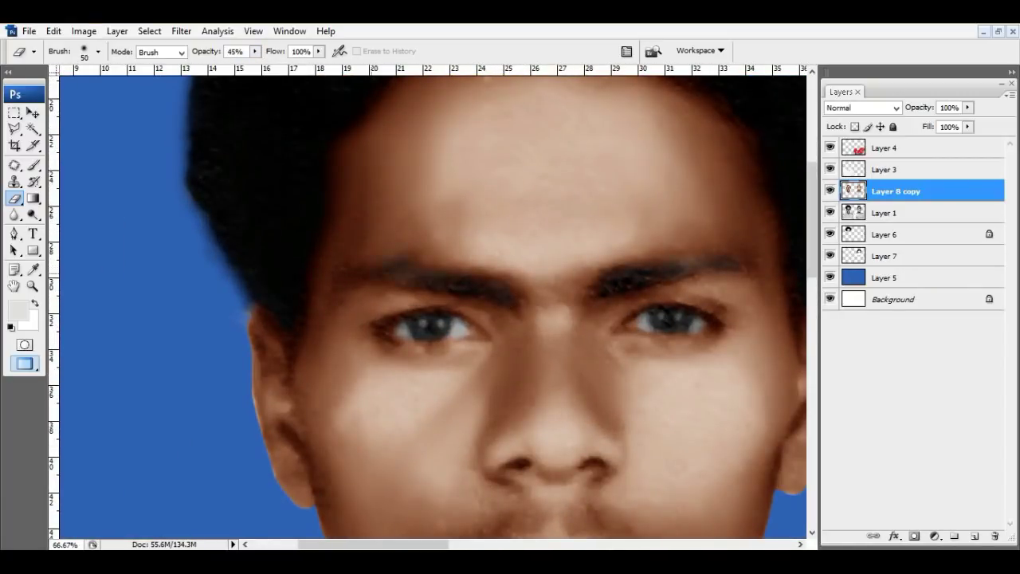
# Lower the Eraser opacity to 13% for the man's eyes
pyautogui.hotkey('ctrl', '-')
pyautogui.hotkey('ctrl', '-')
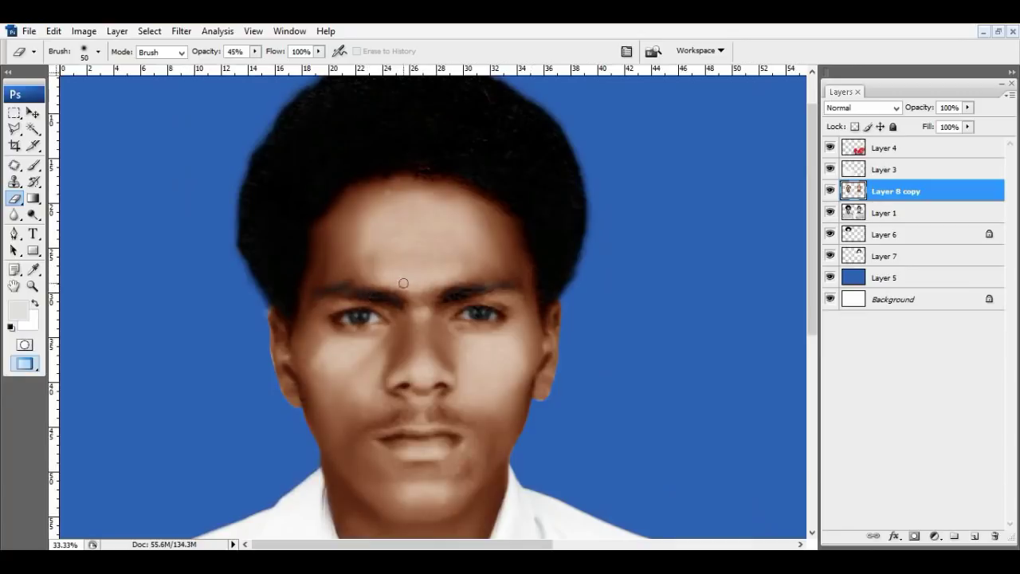
pyautogui.hotkey('ctrl', '+')
pyautogui.press('1')
pyautogui.press('3')
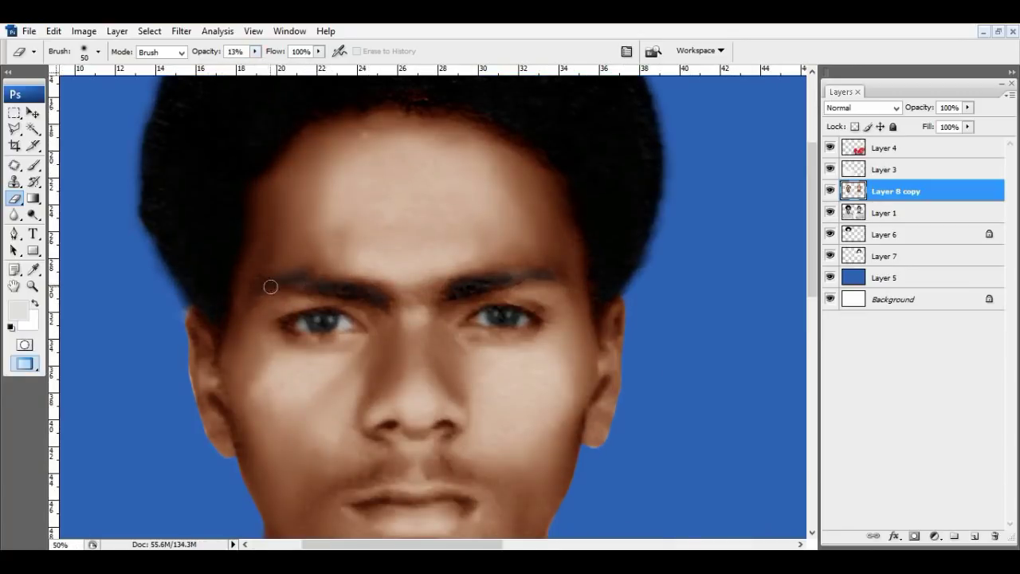
pyautogui.hotkey('ctrl', '-')
pyautogui.hotkey('ctrl', 'alt', '0')
# Burn the man's and woman's irises darker on Layer 1
pyautogui.hotkey('alt', '[')
pyautogui.press('o')
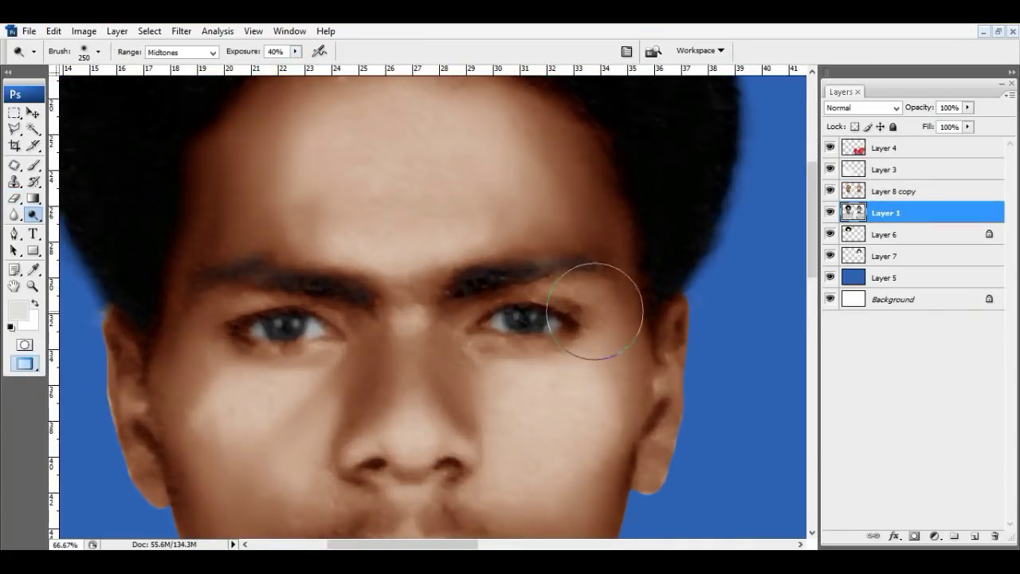
pyautogui.moveTo(535, 315); pyautogui.dragTo(562, 326)
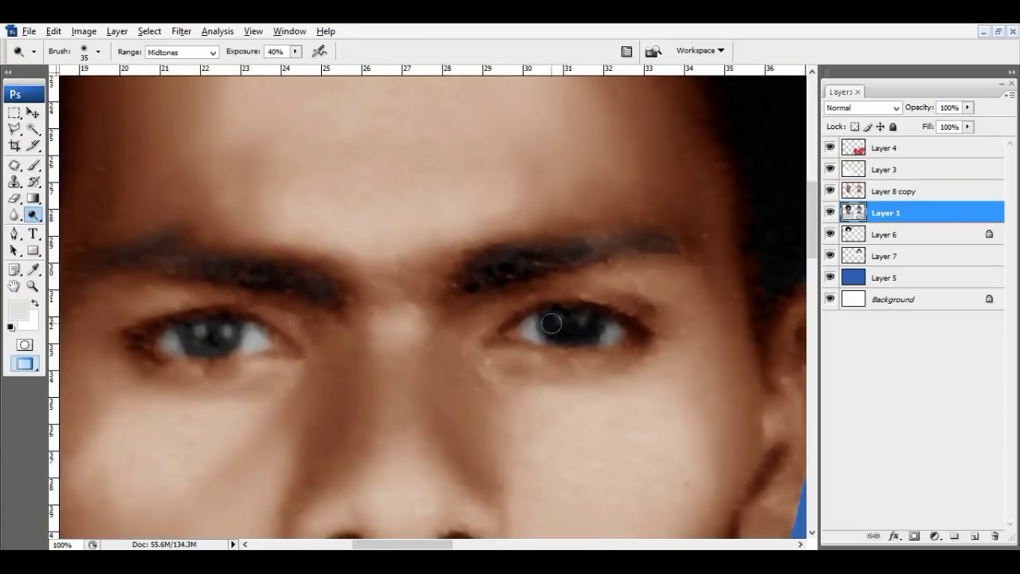
pyautogui.hscroll(-5, 428, 319)
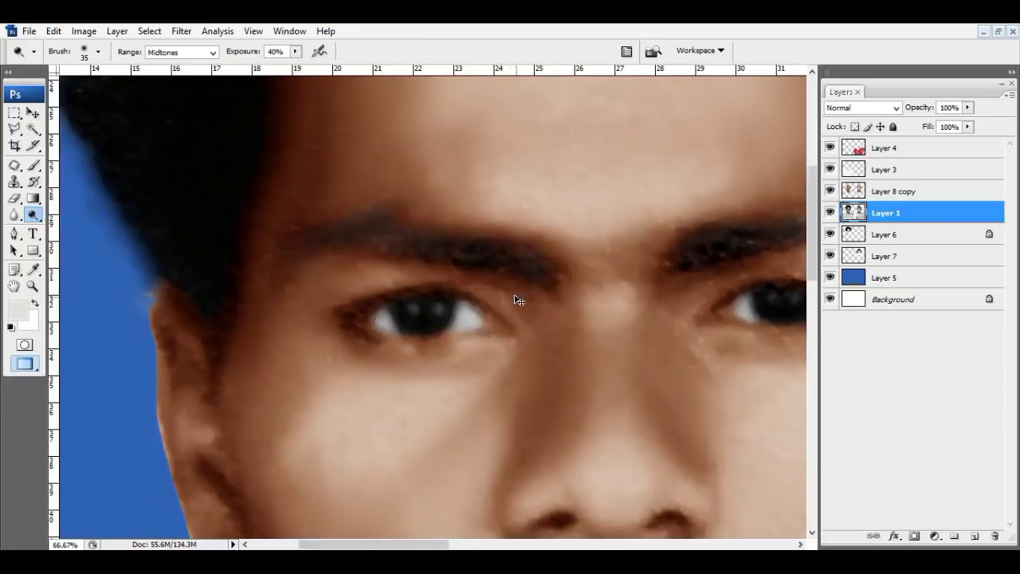
pyautogui.hotkey('ctrl', '0')
pyautogui.scroll(3, 462, 337)
pyautogui.moveTo(355, 379); pyautogui.dragTo(367, 377)
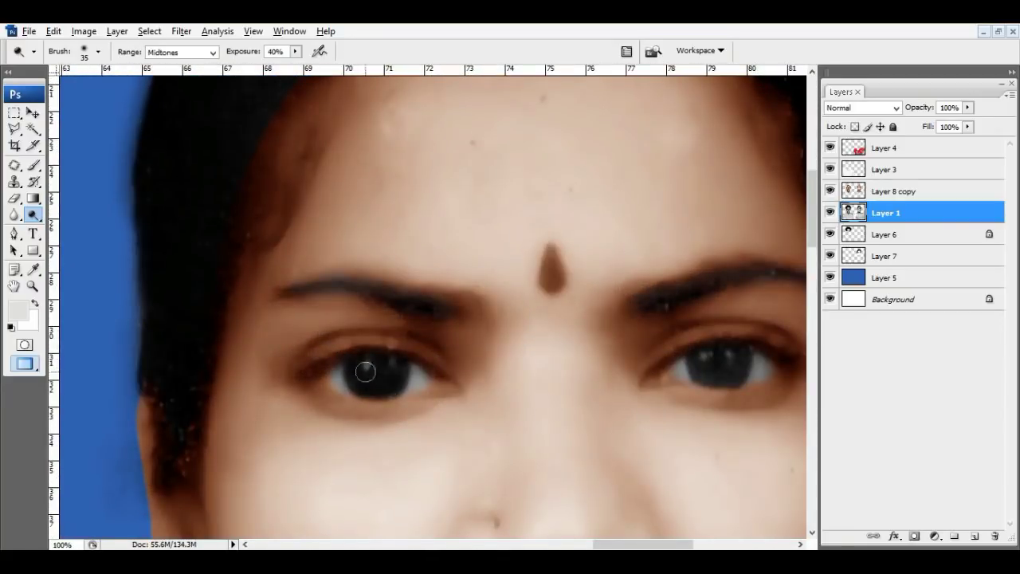
# Enlarge the darkening brush around the eyes, then make Layer 8 copy the working layer
pyautogui.hscroll(5, 287, 314)
pyautogui.scroll(-1, 287, 314)
pyautogui.press(']')
pyautogui.hotkey('ctrl', '0')
pyautogui.scroll(1, 343, 263)
pyautogui.scroll(1, 340, 258)
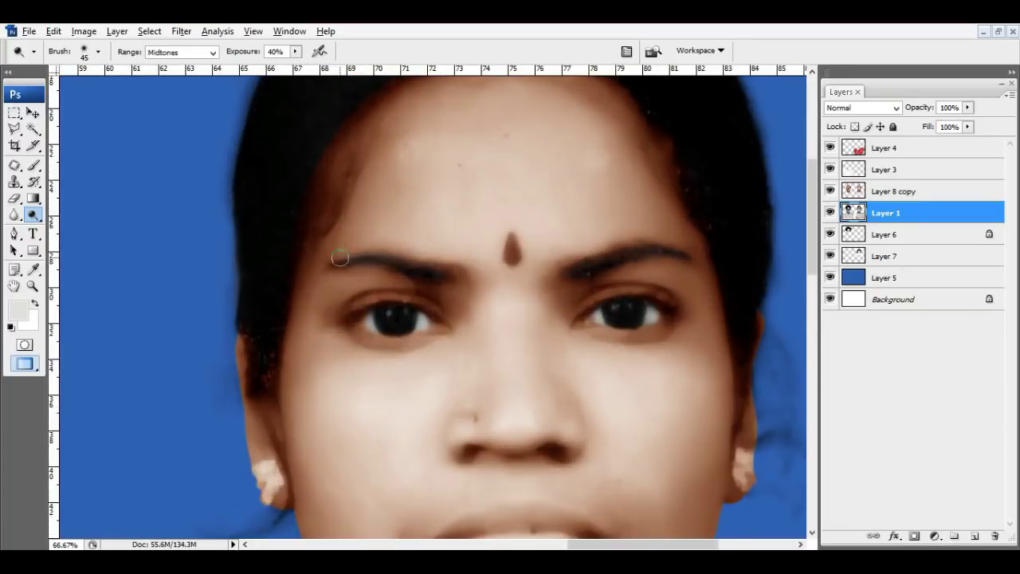
pyautogui.press(']')
pyautogui.hotkey('ctrl', '0')
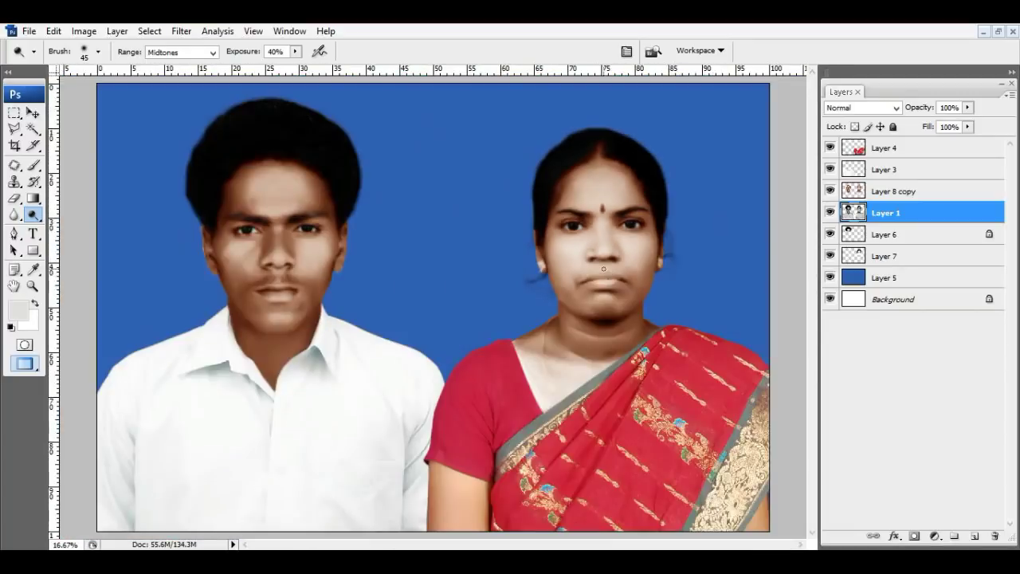
pyautogui.scroll(1, 574, 298)
pyautogui.scroll(1, 590, 305)
pyautogui.hotkey('alt', ']')
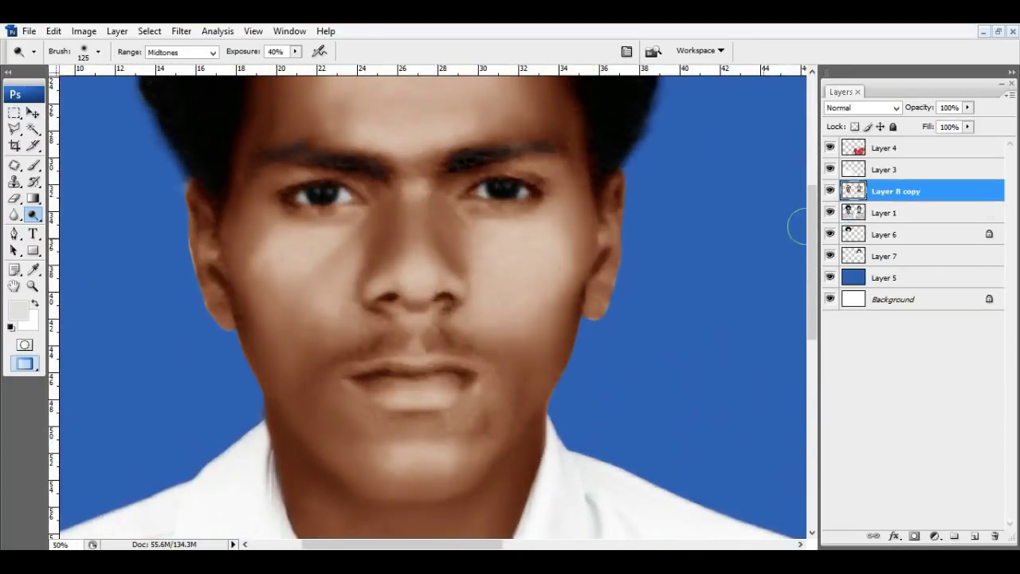
# Return to a larger Eraser over the man's moustache area at 13% opacity
pyautogui.press('c')
pyautogui.press('e')
pyautogui.press(']')
pyautogui.press(']')
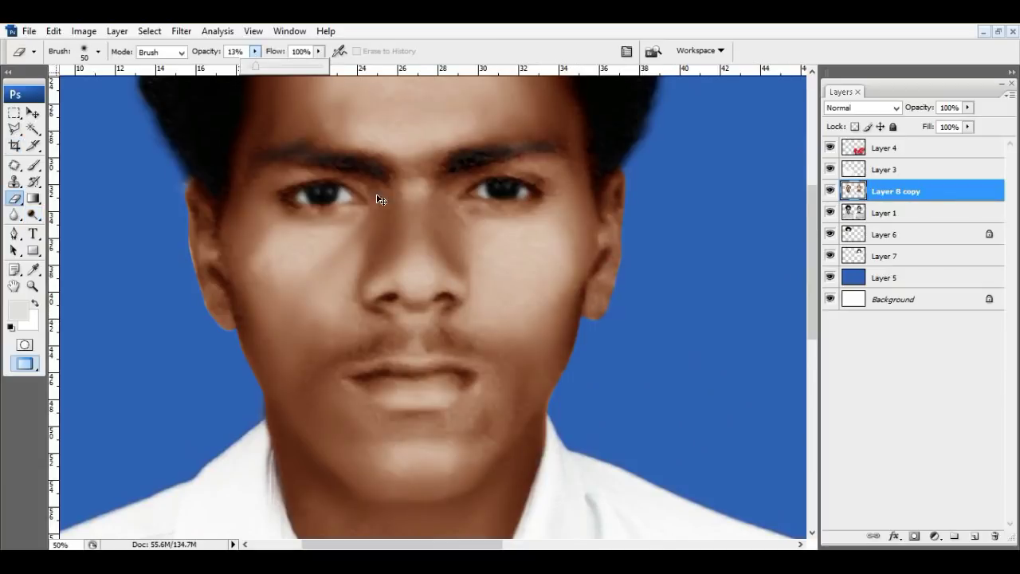
pyautogui.hotkey('ctrl', '+')
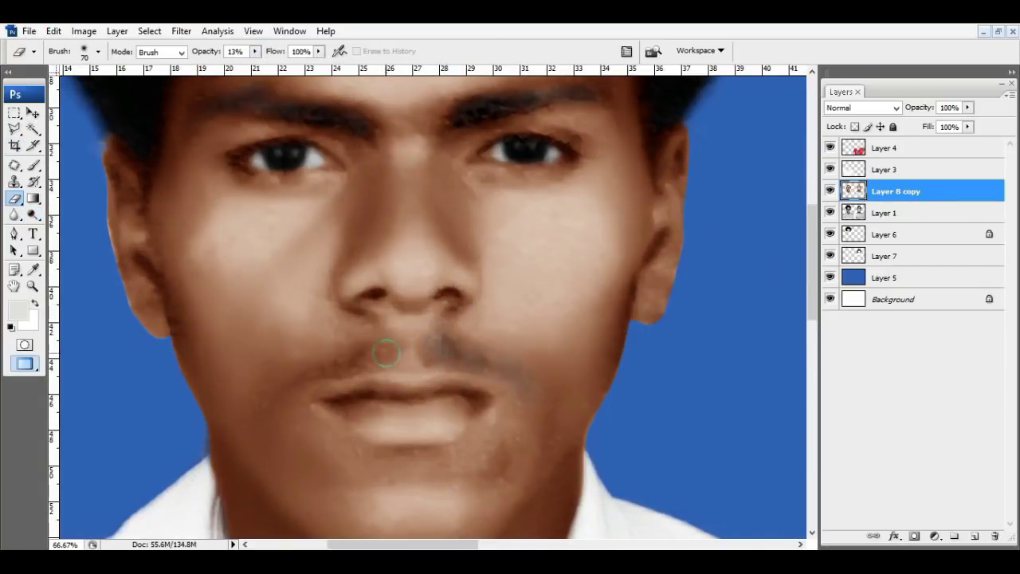
pyautogui.hotkey('ctrl', '-')
pyautogui.hotkey('ctrl', '-')
pyautogui.hotkey('ctrl', '-')
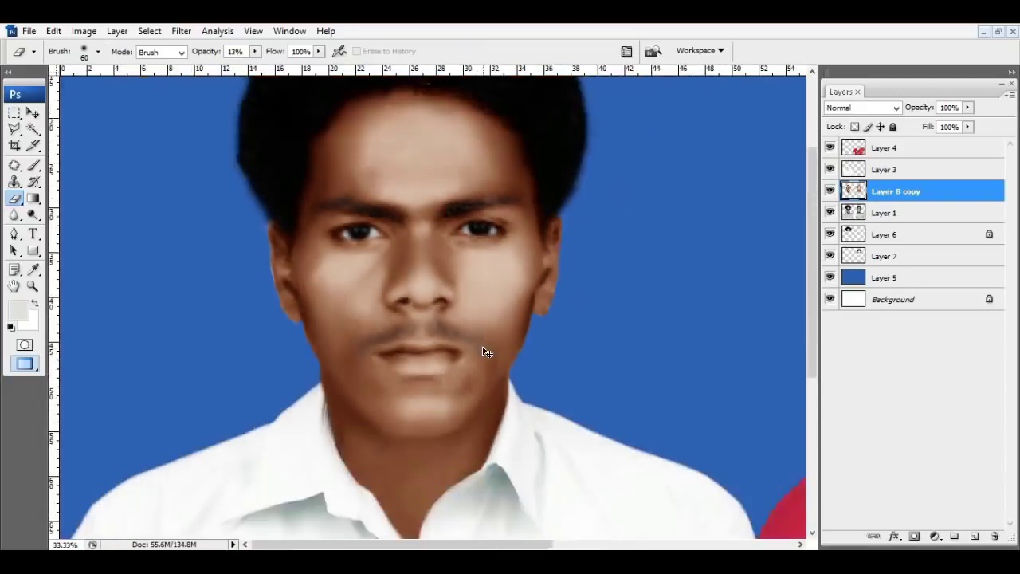
pyautogui.hotkey('ctrl', '-')
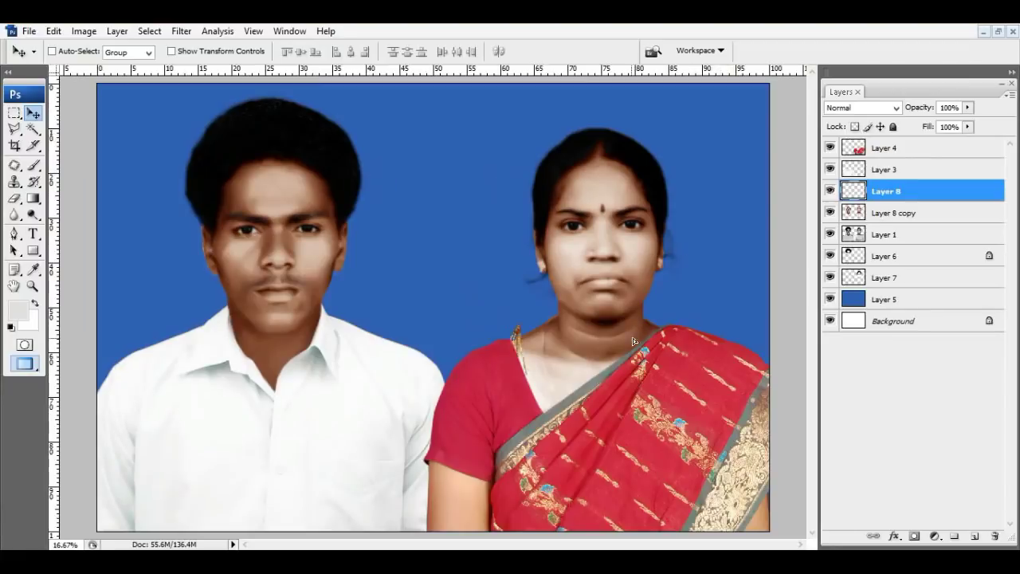
# Enlarge and position the necklace piece onto the woman's neck with Free Transform
pyautogui.hotkey('ctrl', 't')
pyautogui.moveTo(559, 314); pyautogui.dragTo(578, 313)
pyautogui.press('Return')
pyautogui.hotkey('ctrl', 't')
pyautogui.press('Return')
pyautogui.hotkey('ctrl', '+')
pyautogui.hotkey('ctrl', '+')
pyautogui.hotkey('ctrl', '+')
# Select a strip of the necklace with the marquee and skew it to follow the neck
pyautogui.press('m')
pyautogui.moveTo(310, 204); pyautogui.dragTo(553, 273)
pyautogui.hotkey('ctrl', 't')
pyautogui.moveTo(431, 204); pyautogui.dragTo(449, 203)
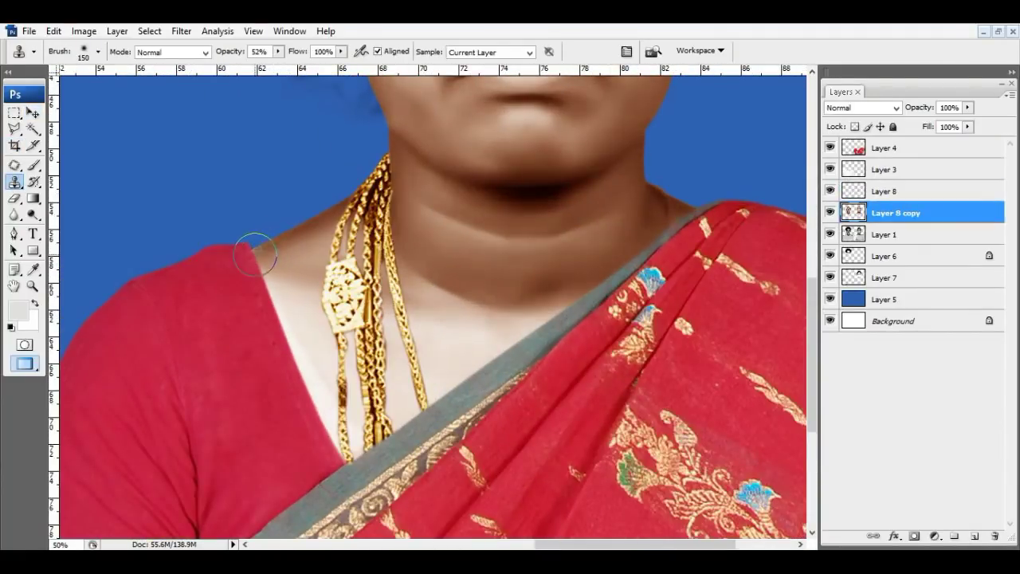
pyautogui.hotkey('ctrl', '0')
# Paint the bindi dark red and set a larger eraser to 32% opacity
pyautogui.press('c')
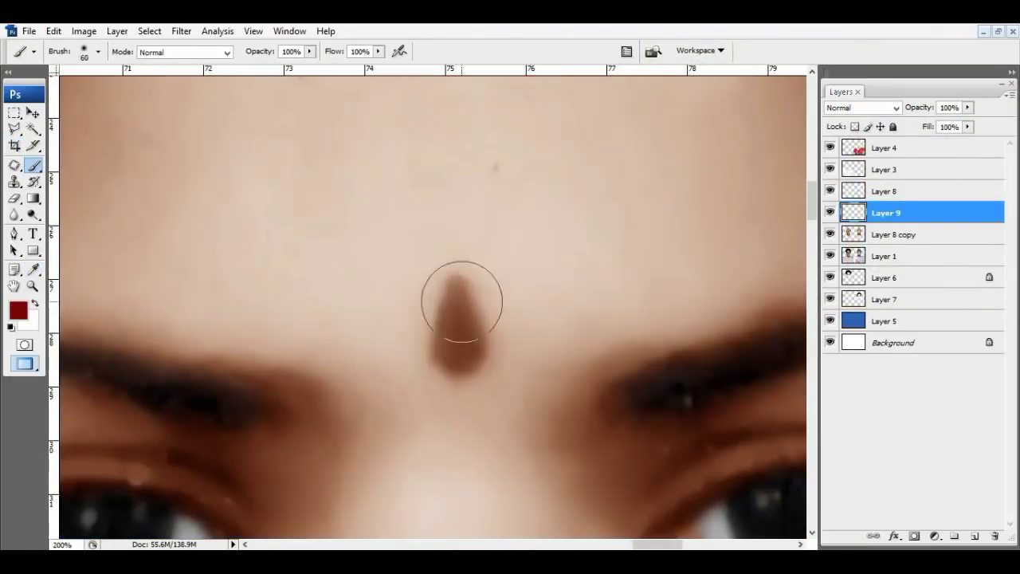
pyautogui.moveTo(458, 287)
pyautogui.mouseDown()
pyautogui.moveTo(467, 338)
pyautogui.moveTo(452, 329)
pyautogui.moveTo(462, 349)
pyautogui.moveTo(457, 309)
pyautogui.mouseUp()
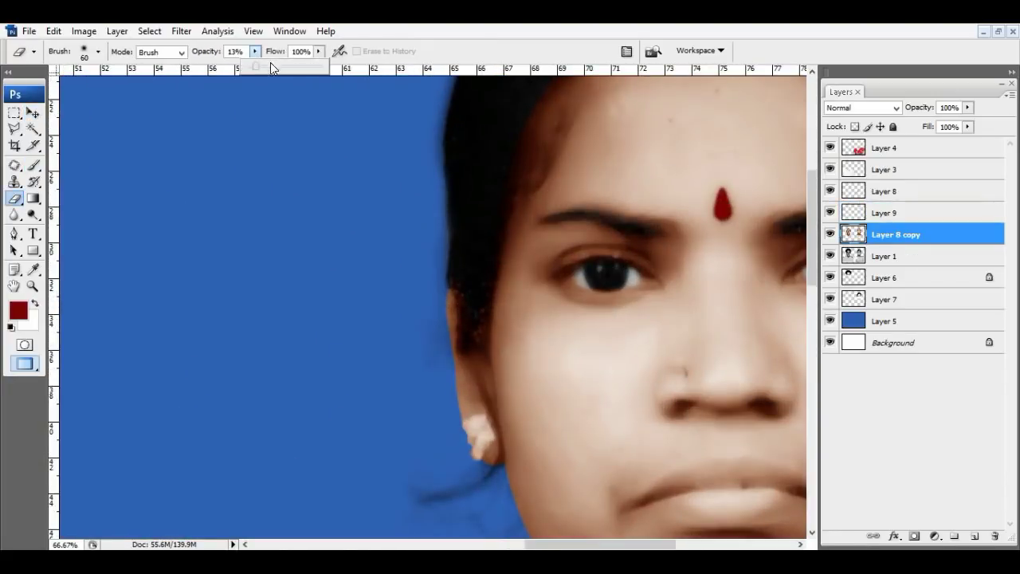
pyautogui.moveTo(270, 63); pyautogui.dragTo(271, 66)
pyautogui.press(']')
pyautogui.press(']')
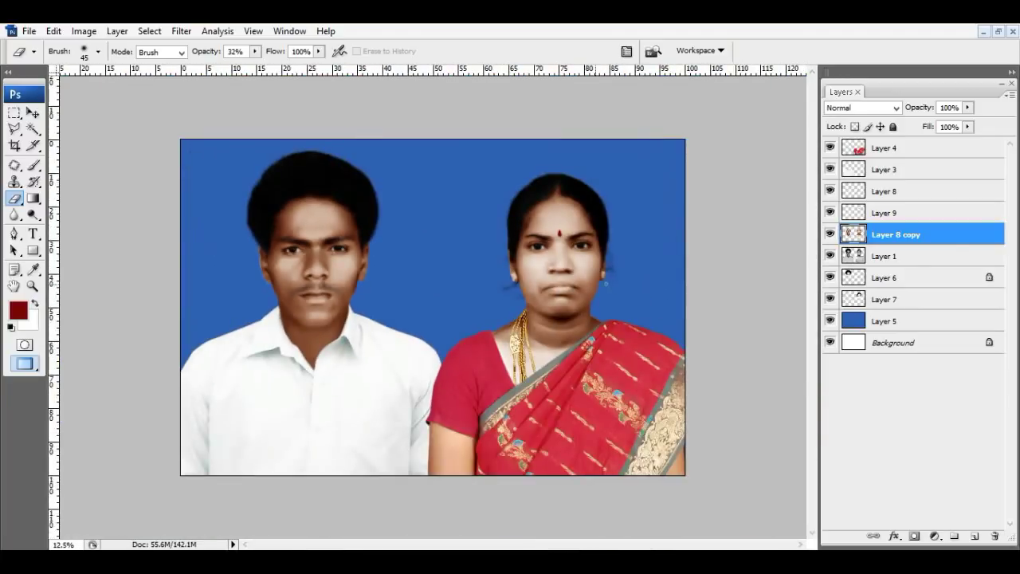
# Quick-mask the woman's face and shift its midtones +9 toward Red with Color Balance
pyautogui.press('q')
pyautogui.press('b')
pyautogui.moveTo(573, 251)
pyautogui.mouseDown()
pyautogui.moveTo(569, 275)
pyautogui.moveTo(526, 287)
pyautogui.mouseUp()
pyautogui.moveTo(558, 224); pyautogui.dragTo(580, 267)
pyautogui.press('q')
pyautogui.hotkey('ctrl', '+')
pyautogui.hotkey('ctrl', '+')
pyautogui.hotkey('ctrl', 'l')
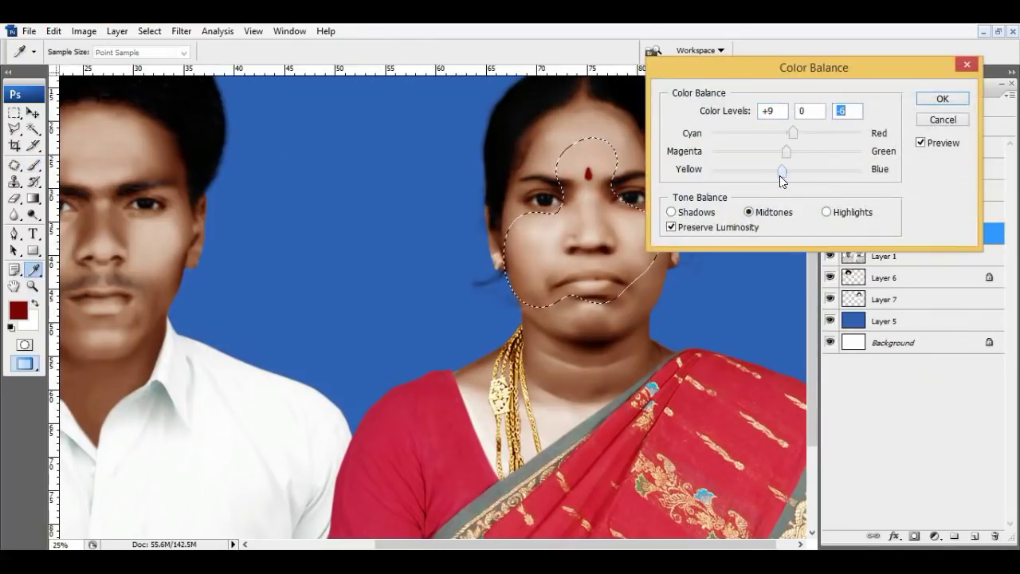
pyautogui.hotkey('ctrl', '-')
pyautogui.hotkey('ctrl', '-')
pyautogui.hotkey('ctrl', '-')
pyautogui.hotkey('ctrl', '+')
pyautogui.hotkey('ctrl', '+')
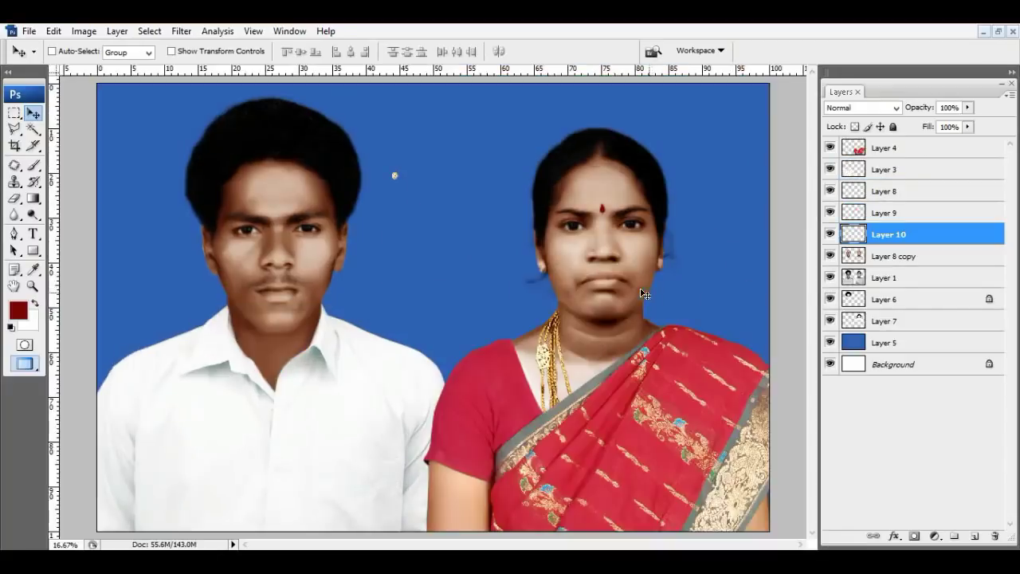
# Move the Layer 10 earring onto the woman's ear with Free Transform
pyautogui.hotkey('ctrl', '+')
pyautogui.hotkey('ctrl', 't')
pyautogui.moveTo(596, 398); pyautogui.dragTo(713, 375)
pyautogui.hscroll(5, 713, 375)
pyautogui.hotkey('ctrl', 't')
pyautogui.press('Return')
pyautogui.hotkey('ctrl', '+')
pyautogui.hscroll(10, 684, 380)
pyautogui.hotkey('ctrl', 't')
pyautogui.press('Return')
# Erase around the earring's edges at close zoom
pyautogui.press('e')
pyautogui.hotkey('ctrl', '+')
pyautogui.hotkey('ctrl', '+')
pyautogui.hotkey('ctrl', '+')
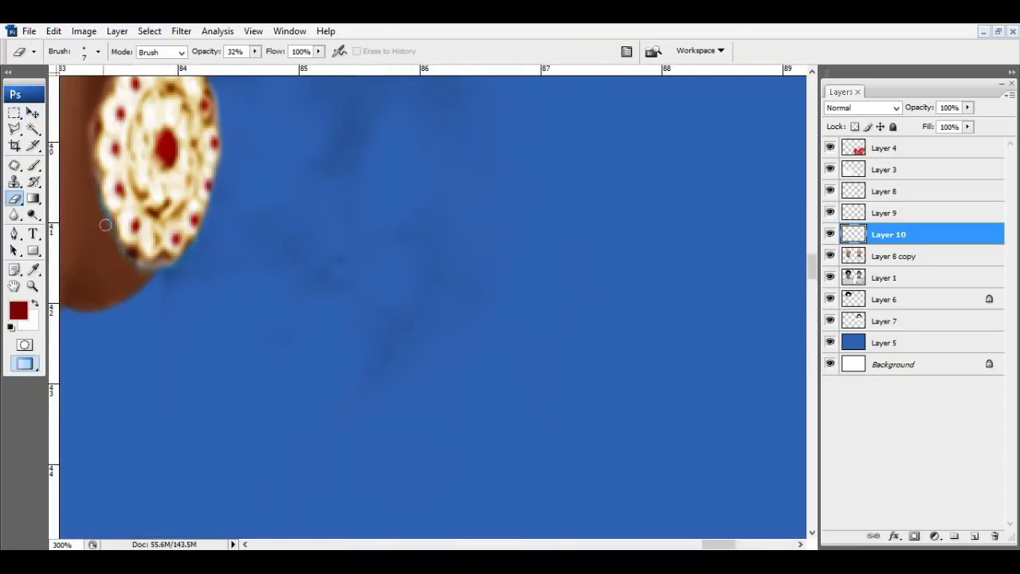
pyautogui.moveTo(133, 260); pyautogui.dragTo(186, 351)
pyautogui.hotkey('ctrl', '0')
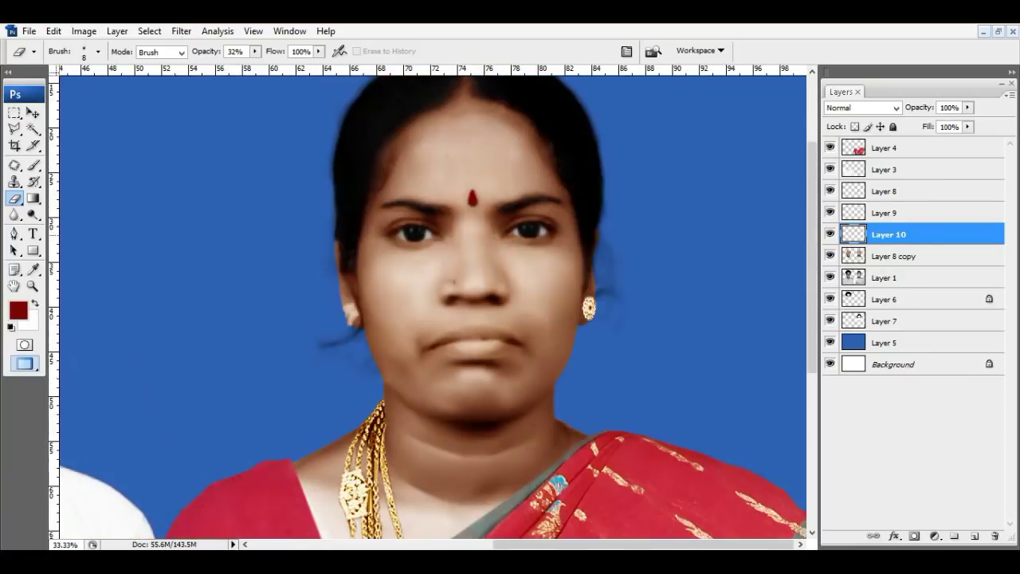
# Duplicate the earring to a new layer and flip the copy horizontally
pyautogui.hotkey('ctrl', 'j')
pyautogui.hotkey('ctrl', 't')
pyautogui.rightClick(588, 306)
pyautogui.click(637, 492)
pyautogui.press('Return')
# Place the flipped earring copy on the woman's left earlobe, nudged up and left
pyautogui.hotkey('ctrl', 't')
pyautogui.moveTo(371, 295); pyautogui.dragTo(364, 310)
pyautogui.press('Return')
pyautogui.hotkey('shift', 'Up')
pyautogui.hotkey('shift', 'Up')
pyautogui.hotkey('shift', 'Left')
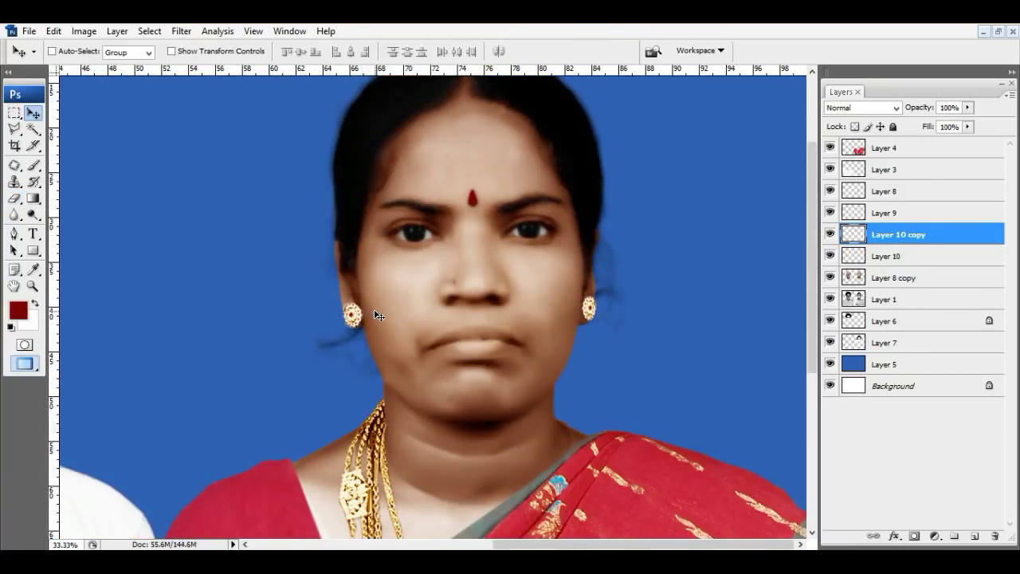
pyautogui.hotkey('ctrl', '0')
# Draw the nose stud with the Pen tool and copy its selection to a new layer
pyautogui.press('c')
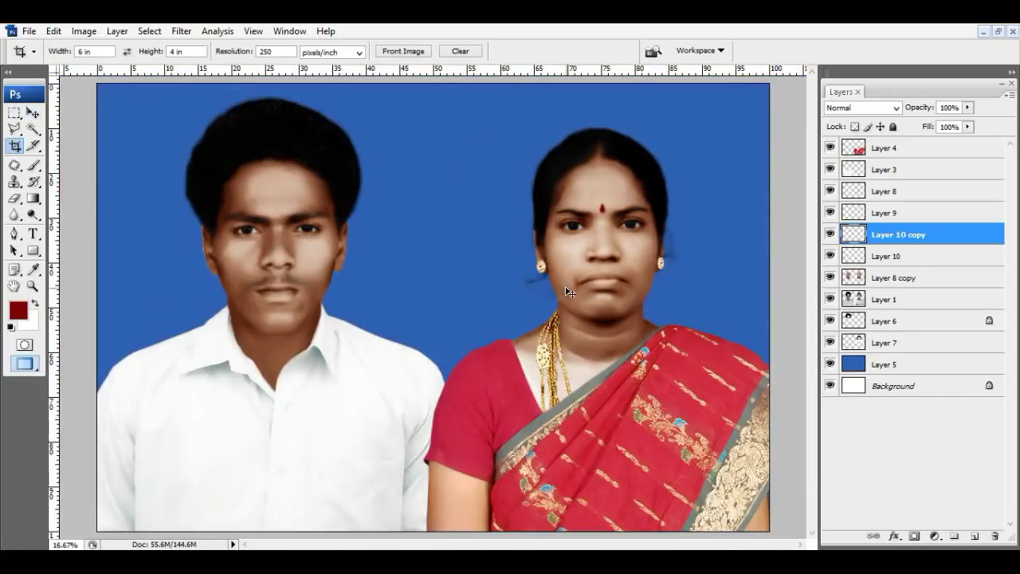
pyautogui.scroll(2, 570, 292)
pyautogui.scroll(1, 629, 337)
pyautogui.press('p')
pyautogui.scroll(1, 620, 333)
pyautogui.scroll(3, 629, 333)
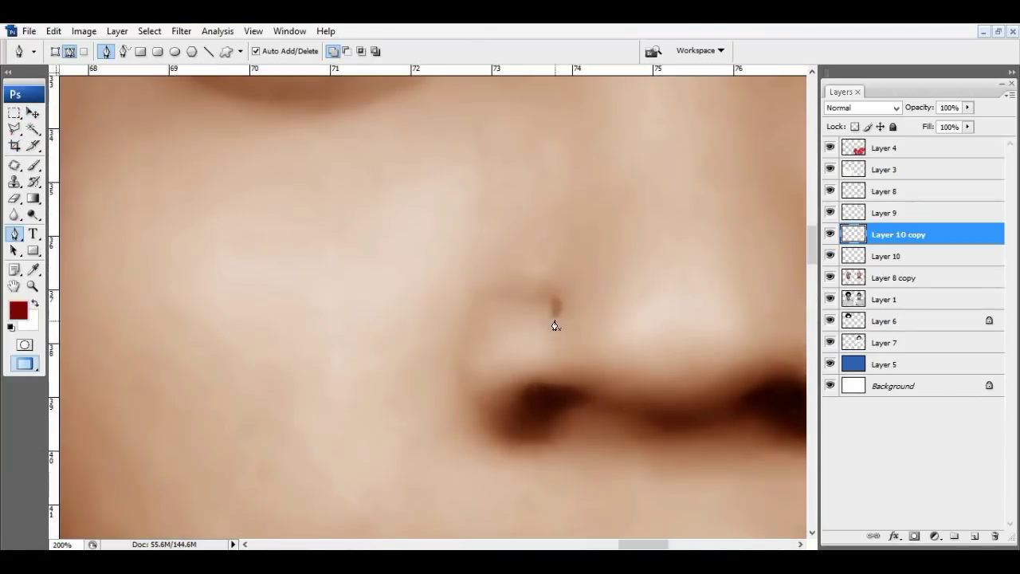
pyautogui.hotkey('ctrl', 'Return')
pyautogui.hotkey('ctrl', 'j')
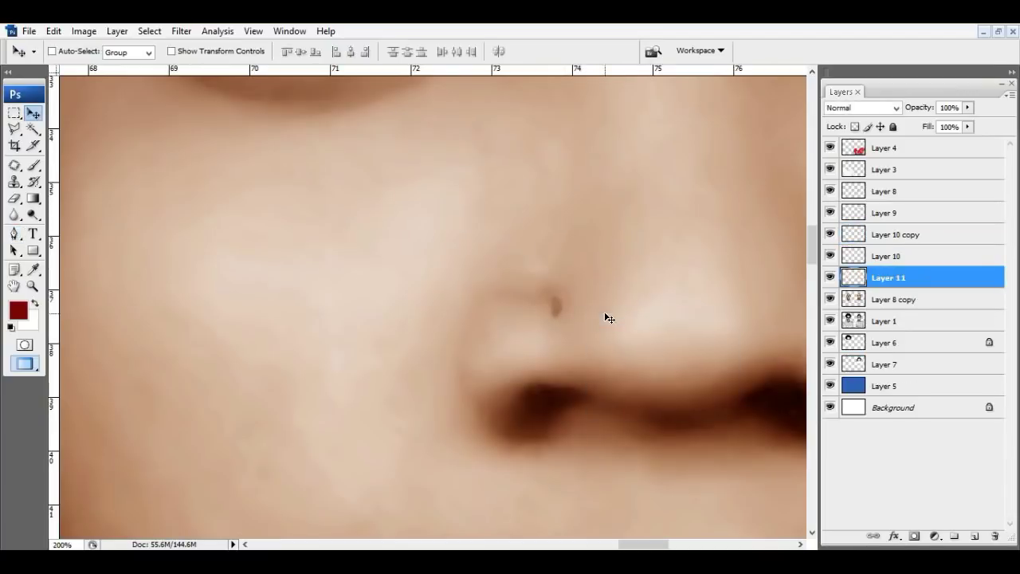
# Colour the nose stud gold using Color Balance and Levels
pyautogui.hotkey('ctrl', 'b')
pyautogui.press('Return')
pyautogui.hotkey('ctrl', 'l')
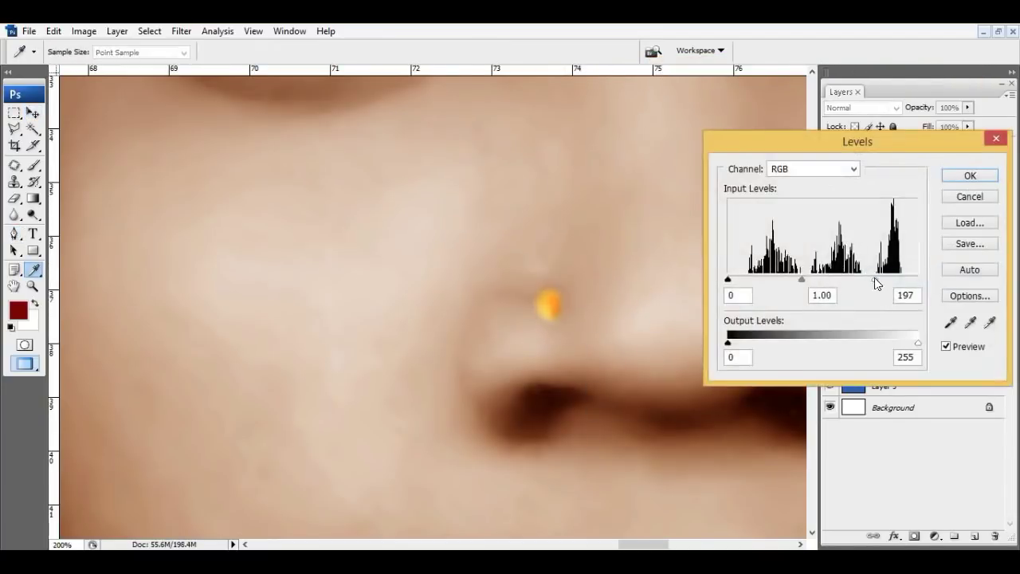
pyautogui.press('Escape')
pyautogui.hotkey('ctrl', '-')
pyautogui.hotkey('ctrl', '-')
pyautogui.hotkey('ctrl', '-')
pyautogui.hotkey('ctrl', 'l')
pyautogui.press('Escape')
pyautogui.hotkey('ctrl', 'b')
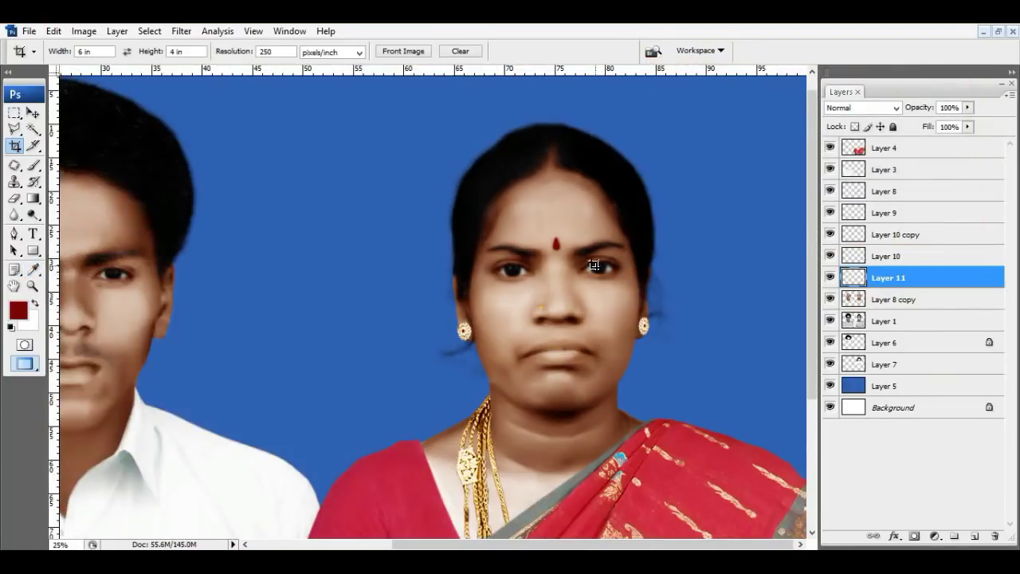
pyautogui.hotkey('ctrl', '-')
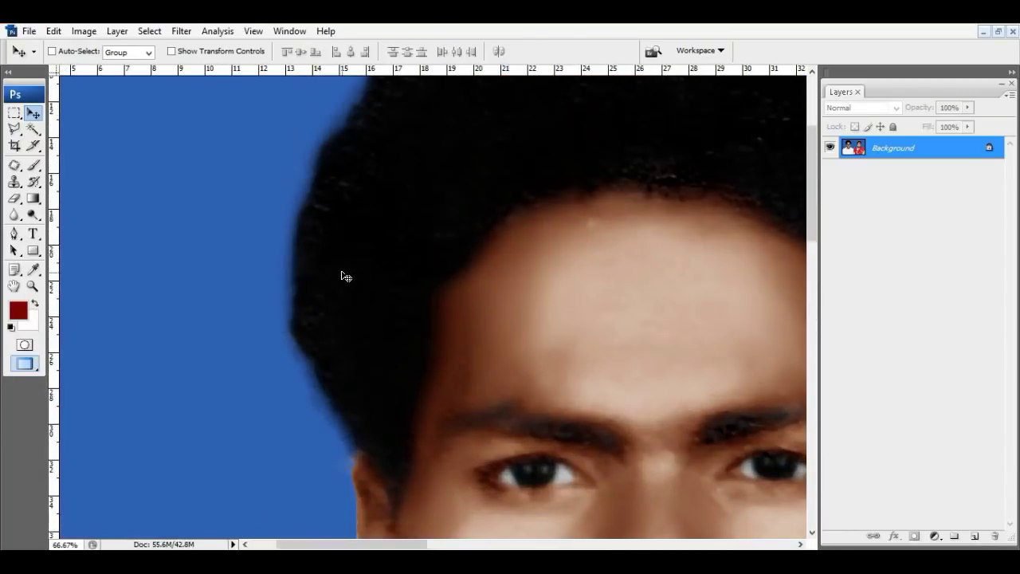
# Clone away the grey specks in the man's upper hair with Clone Stamp at 77% opacity
pyautogui.press('s')
pyautogui.moveTo(303, 63); pyautogui.dragTo(297, 64)
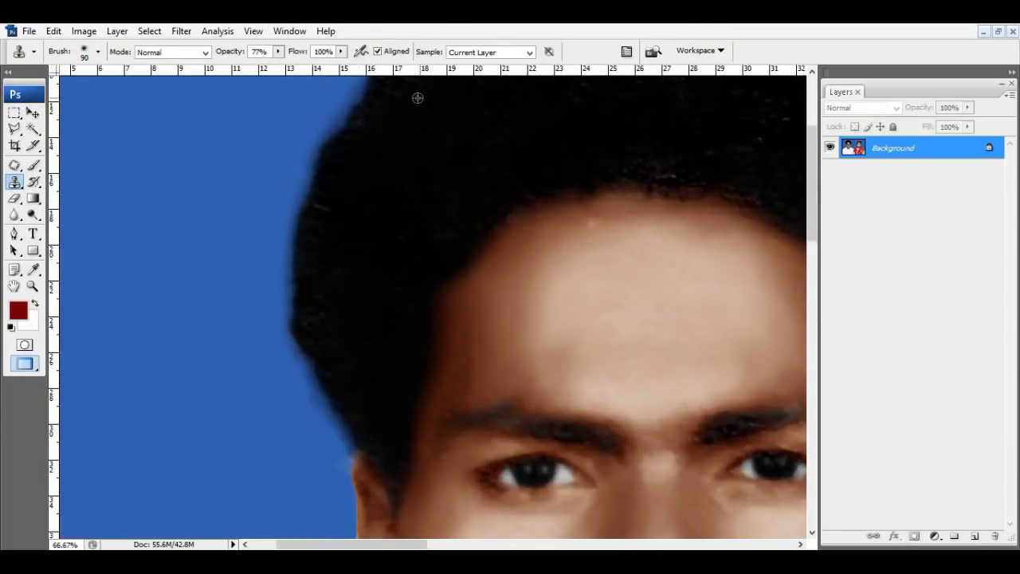
pyautogui.scroll(2, 435, 213)
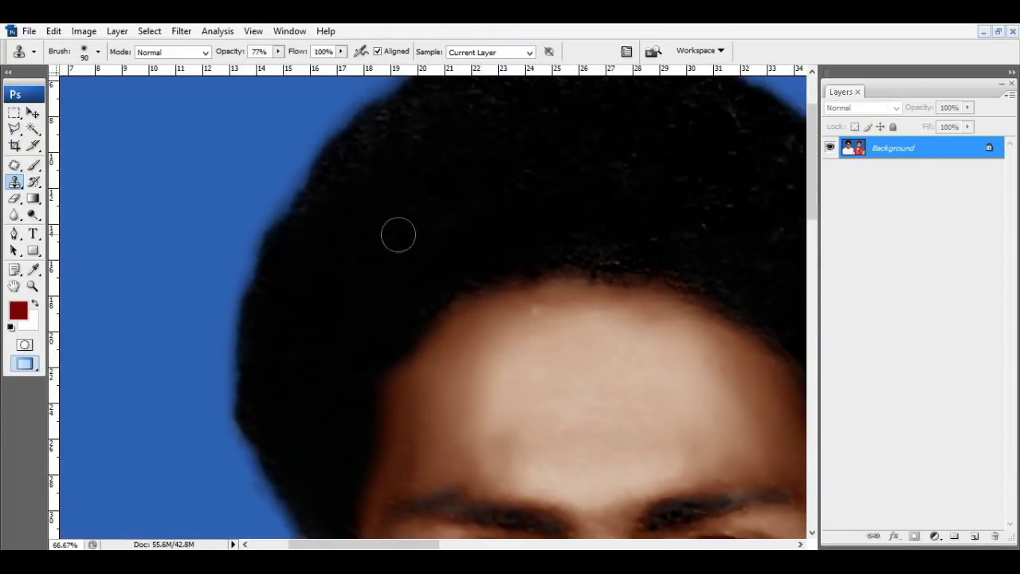
pyautogui.scroll(2, 422, 247)
pyautogui.press(']')
pyautogui.press(']')
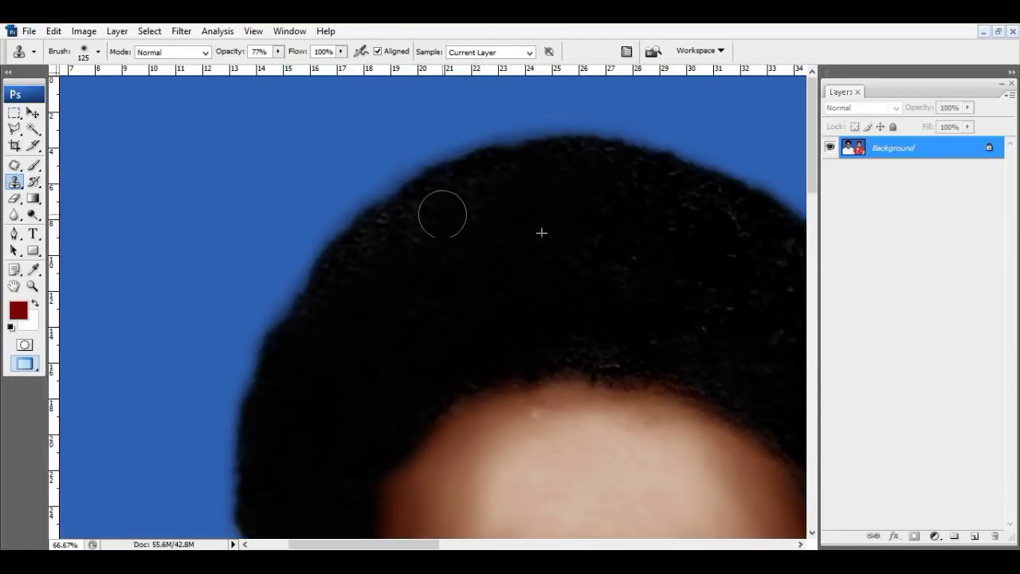
pyautogui.hscroll(3, 465, 265)
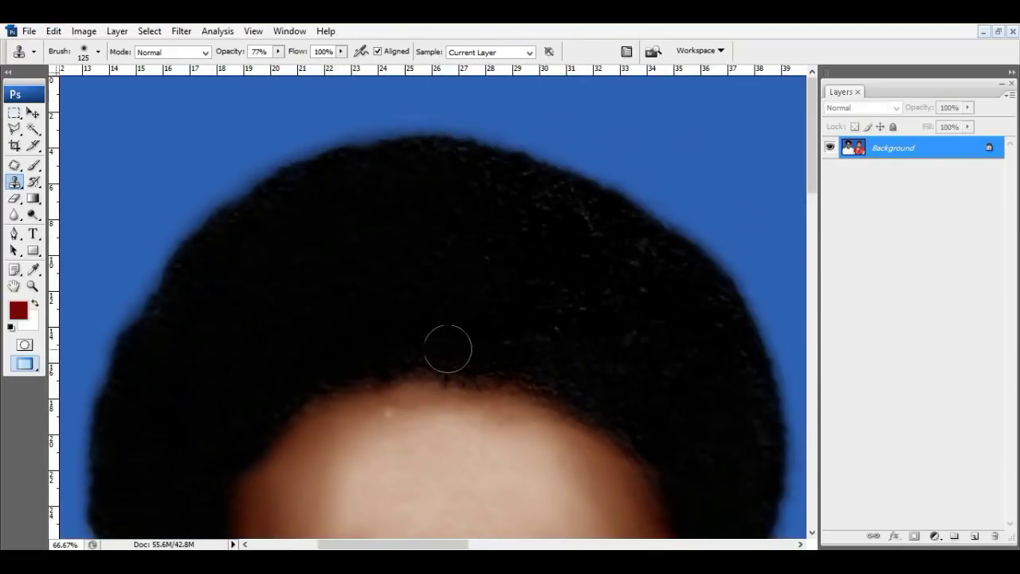
pyautogui.moveTo(519, 187); pyautogui.dragTo(614, 265)
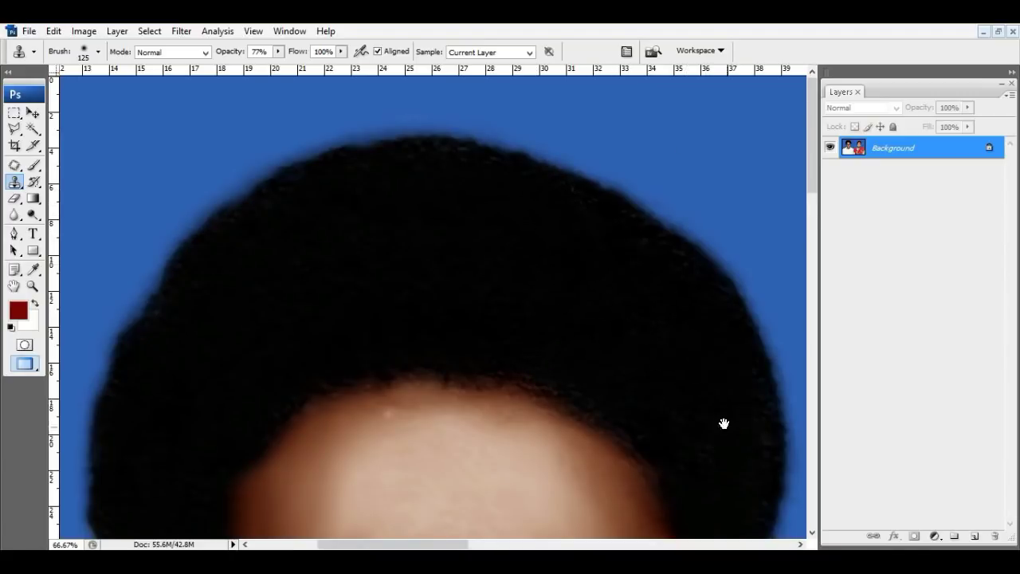
pyautogui.scroll(-3, 717, 414)
pyautogui.scroll(-6, 685, 335)
pyautogui.scroll(2, 606, 263)
pyautogui.hscroll(-5, 606, 263)
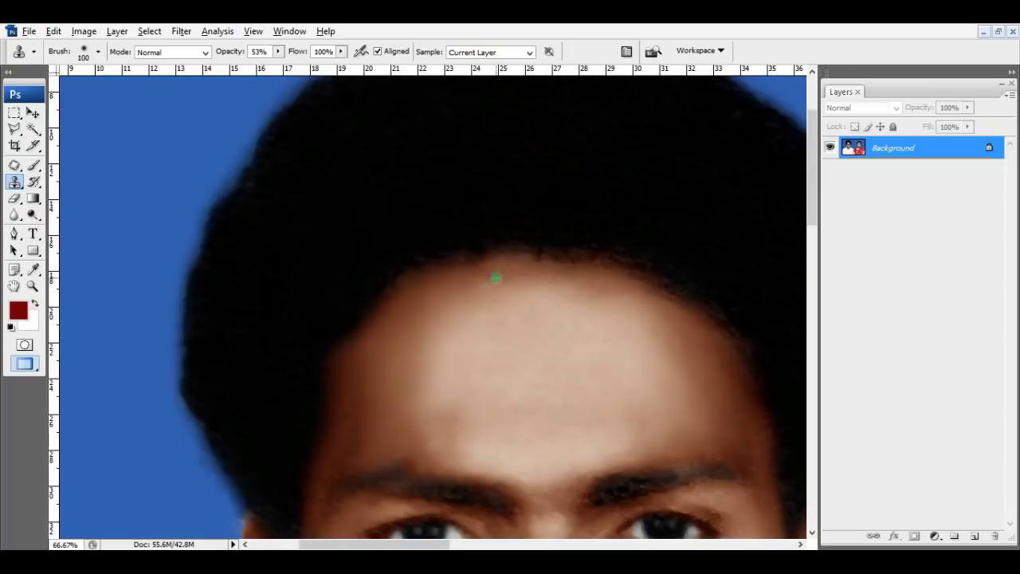
pyautogui.scroll(-2, 496, 278)
pyautogui.scroll(-4, 596, 220)
pyautogui.hscroll(-3, 596, 220)
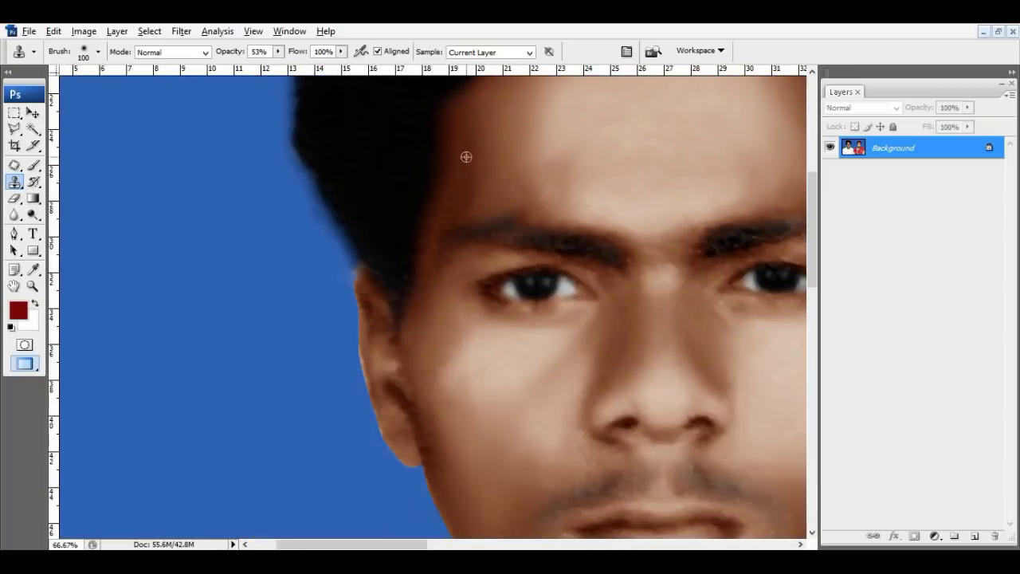
pyautogui.scroll(-2, 444, 249)
pyautogui.scroll(-2, 478, 154)
pyautogui.hscroll(4, 478, 154)
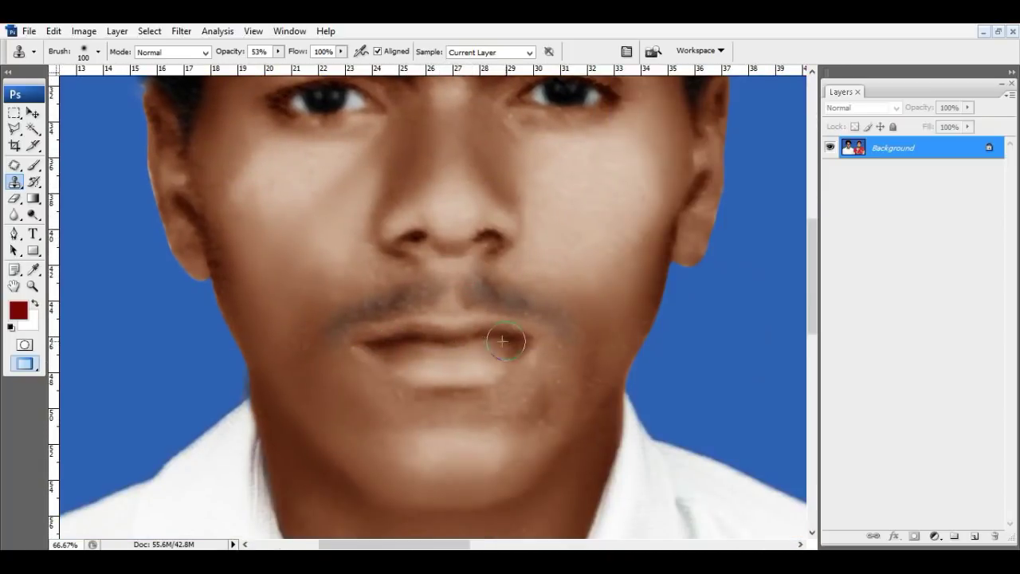
pyautogui.scroll(-2, 503, 341)
pyautogui.hscroll(1, 496, 289)
pyautogui.click(549, 308)
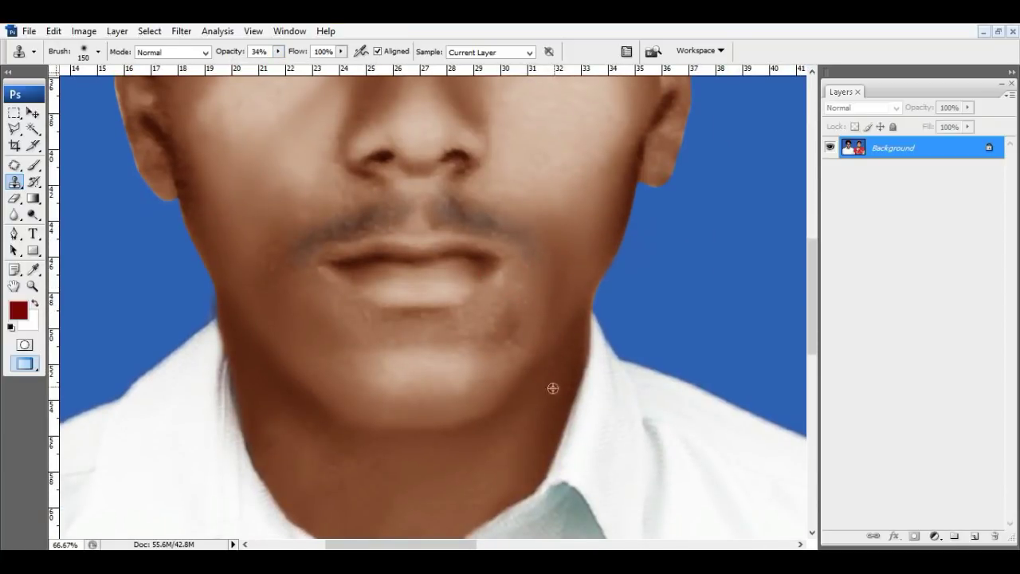
# Clone over the man's face and fill the woman's hair parting with dark hair
pyautogui.moveTo(385, 215); pyautogui.dragTo(389, 522)
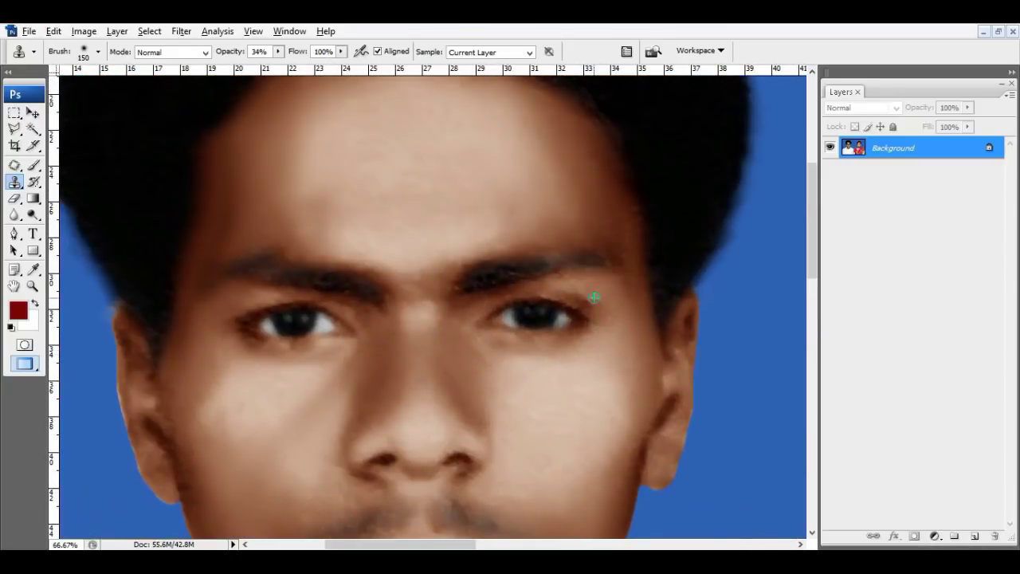
pyautogui.hotkey('ctrl', '-')
pyautogui.hotkey('ctrl', '-')
pyautogui.hotkey('ctrl', '+')
pyautogui.press(']')
pyautogui.scroll(3, 391, 253)
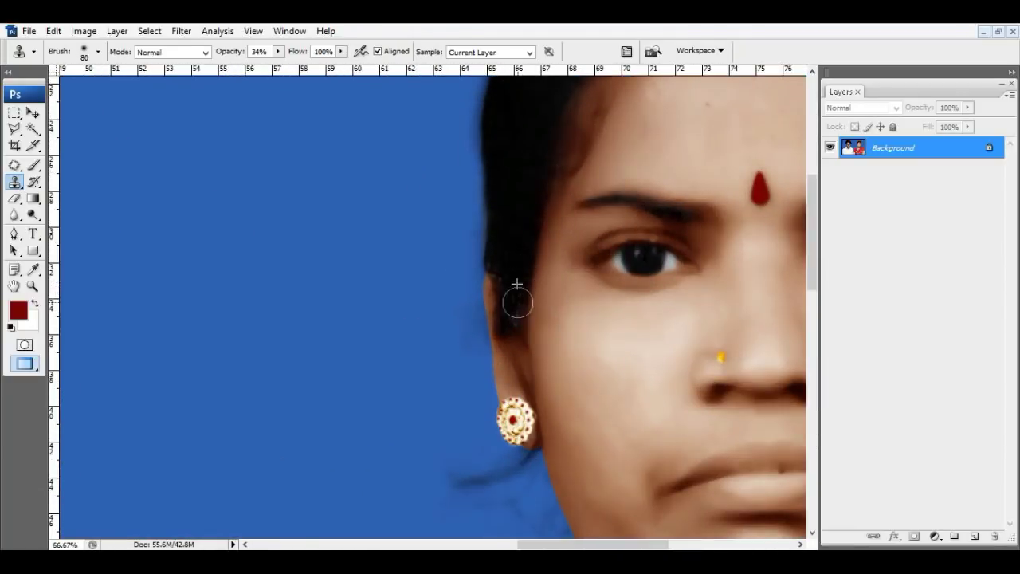
pyautogui.scroll(3, 524, 239)
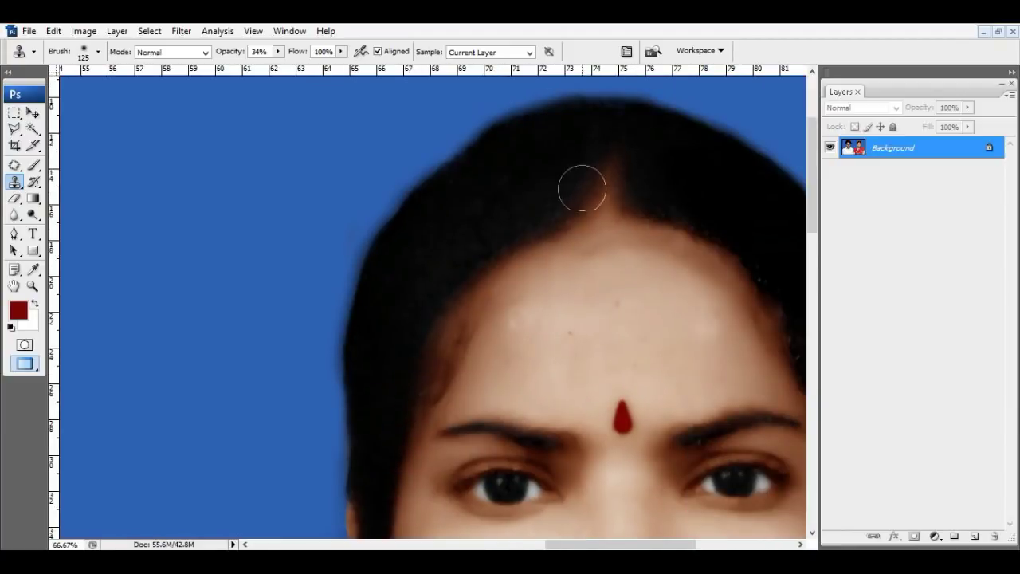
pyautogui.moveTo(582, 189); pyautogui.dragTo(574, 208)
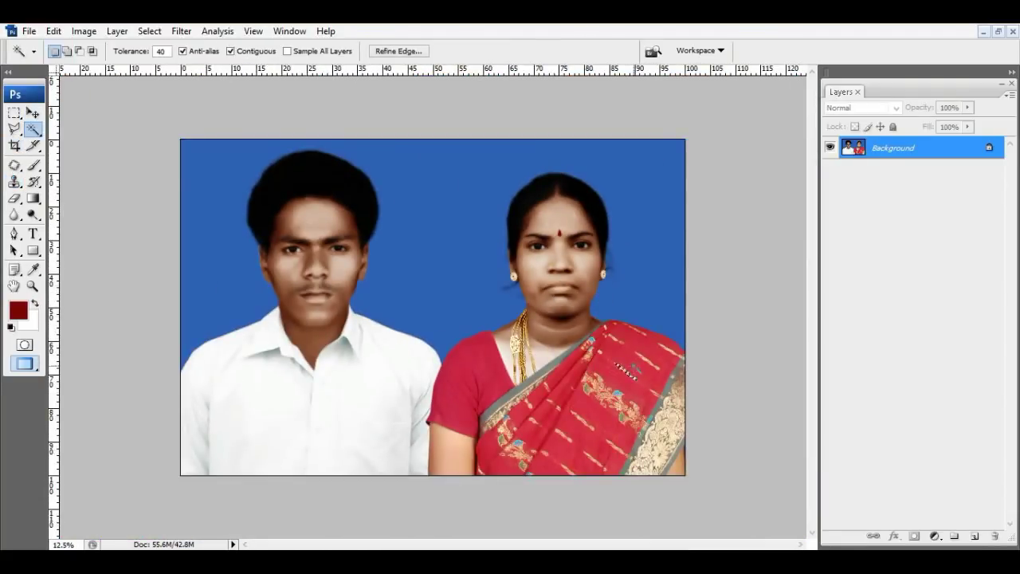
# Select and feather the red clothing, then darken its midtones with Levels to 0.81
pyautogui.keyDown('shift'); pyautogui.click(471, 375); pyautogui.keyUp('shift')
pyautogui.hotkey('alt', 'ctrl', 'd')
pyautogui.press('Return')
pyautogui.hotkey('ctrl', 'l')
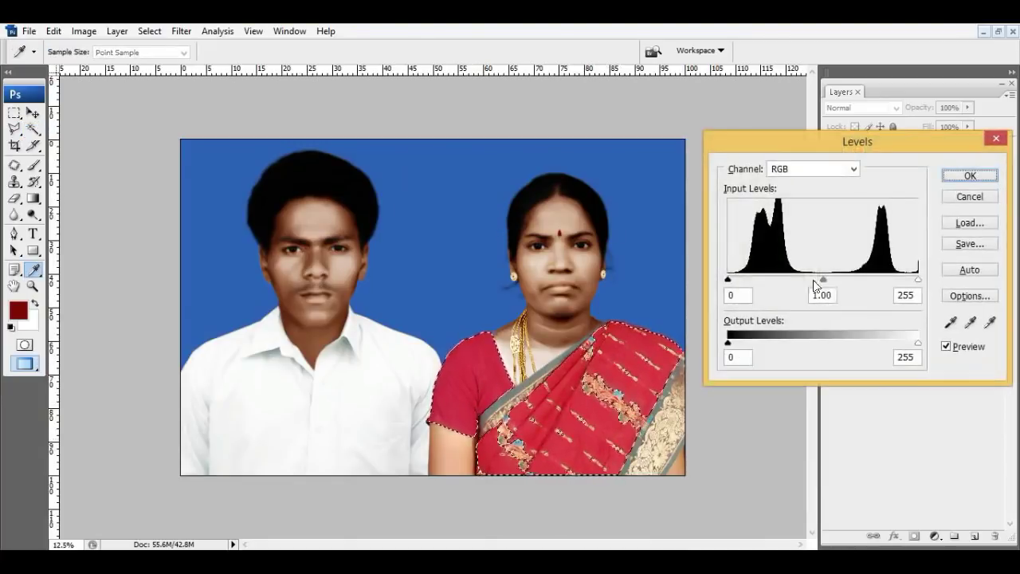
pyautogui.moveTo(823, 279); pyautogui.dragTo(836, 281)
pyautogui.press('Return')
pyautogui.hotkey('ctrl', 'd')
pyautogui.press('c')
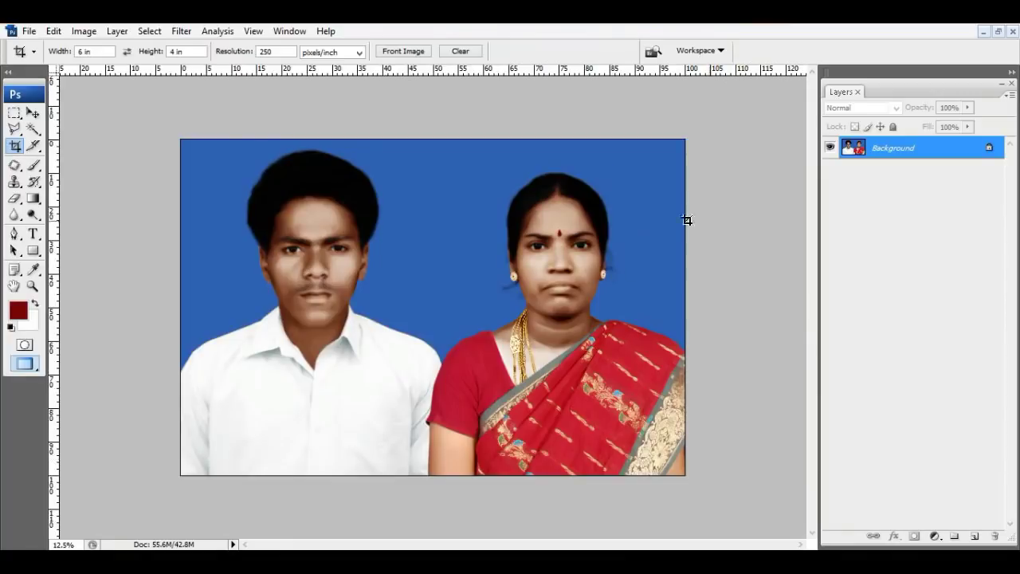
pyautogui.click(998, 32)
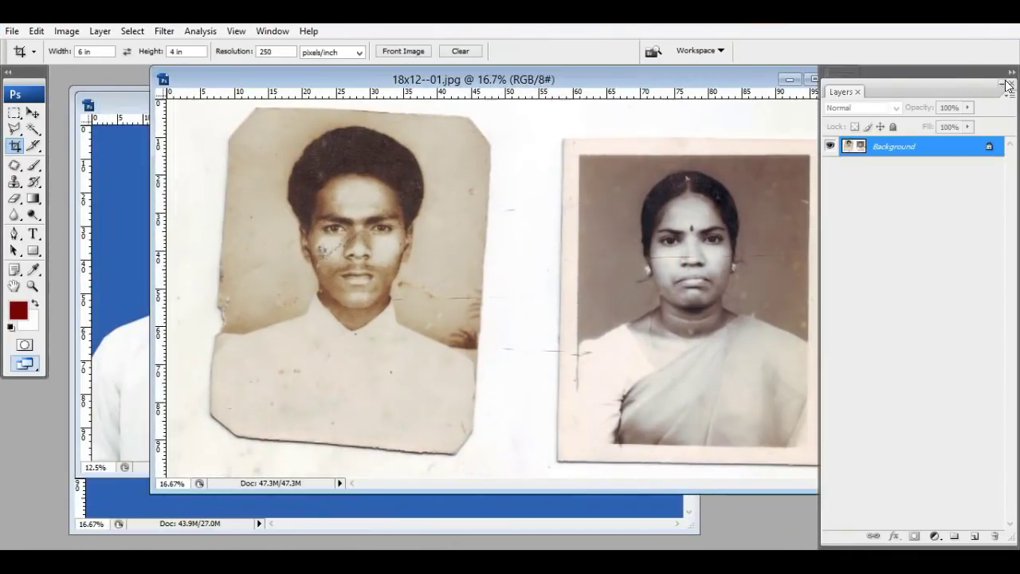
# Arrange the colour portrait beside 18x12--01.jpg at 12.5% zoom with panels hidden
pyautogui.moveTo(762, 85); pyautogui.dragTo(979, 85)
pyautogui.click(316, 135)
pyautogui.moveTo(309, 114)
pyautogui.mouseDown()
pyautogui.moveTo(287, 91)
pyautogui.moveTo(243, 90)
pyautogui.mouseUp()
pyautogui.press('Tab')
pyautogui.moveTo(544, 56); pyautogui.dragTo(366, 48)
pyautogui.hotkey('ctrl', '-')
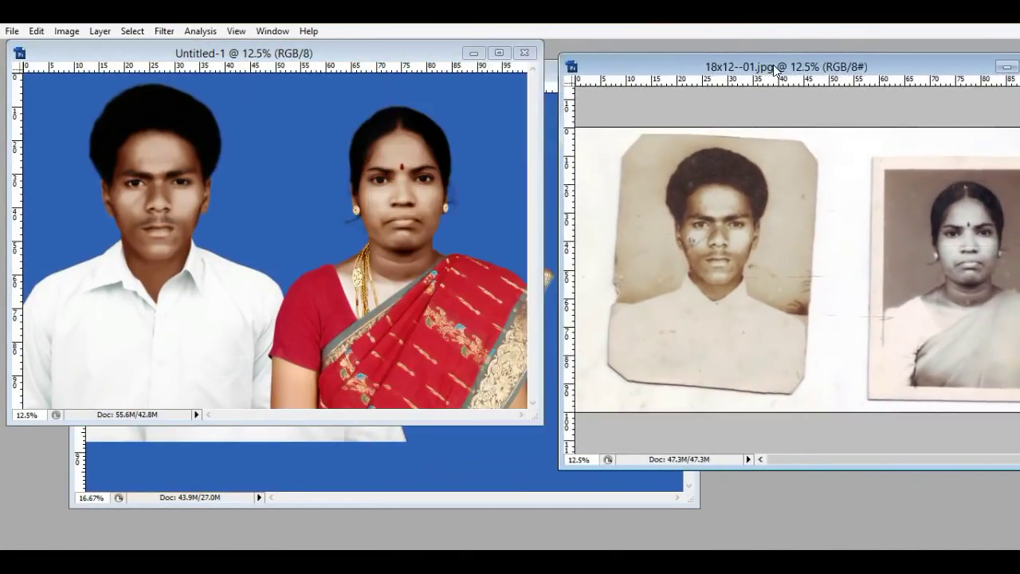
pyautogui.moveTo(366, 47); pyautogui.dragTo(520, 48)
# Minimise the layered psd window and enlarge the colour portrait window
pyautogui.click(408, 433)
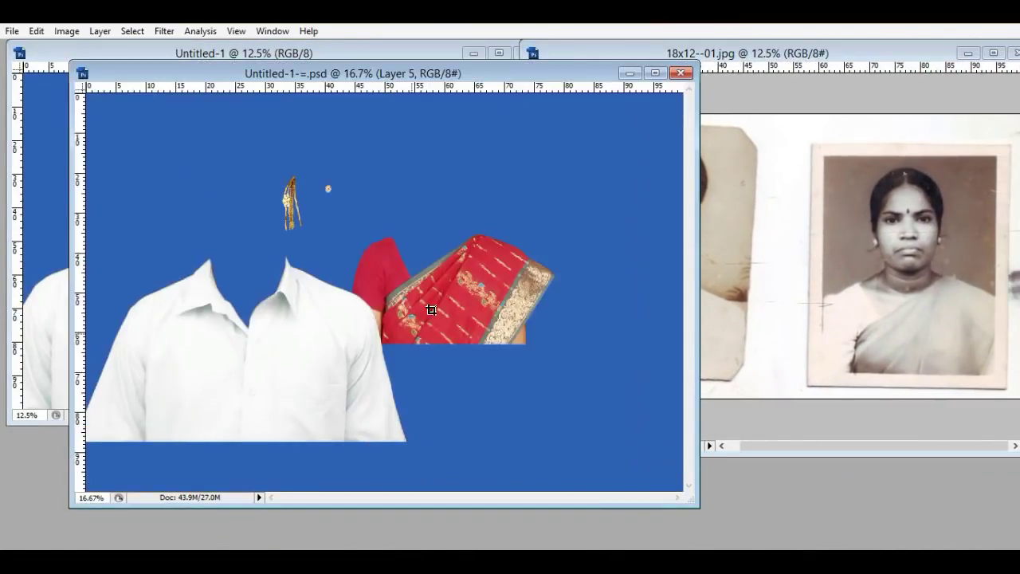
pyautogui.click(630, 73)
pyautogui.moveTo(519, 425); pyautogui.dragTo(544, 465)
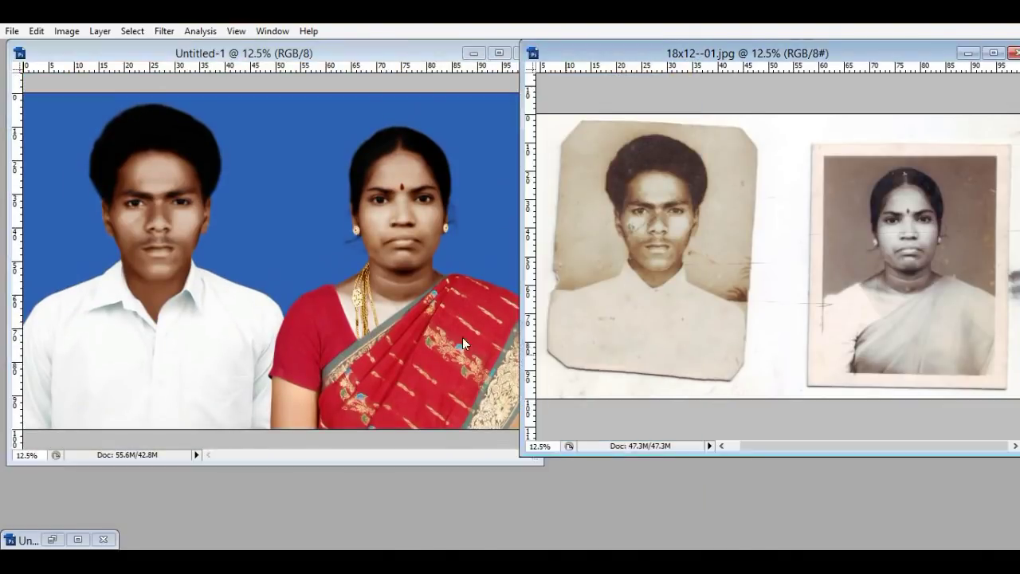